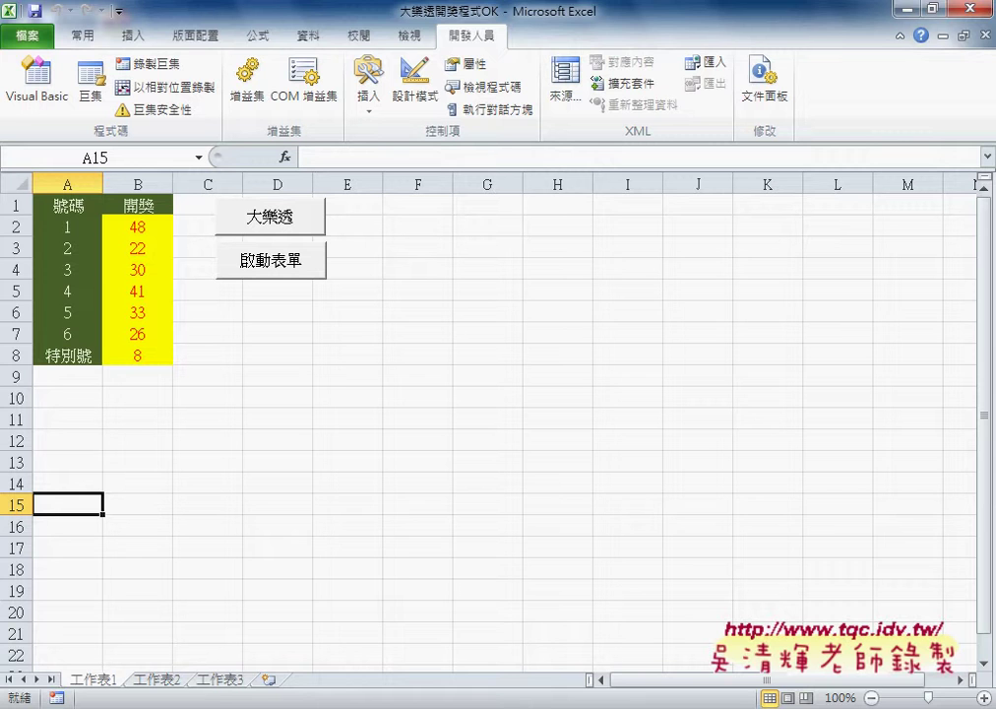
# - In Google Drive, go to 其他補充範例(84) > 02_進階 > 範例：大樂透開獎程式
pyautogui.click(401, 658)
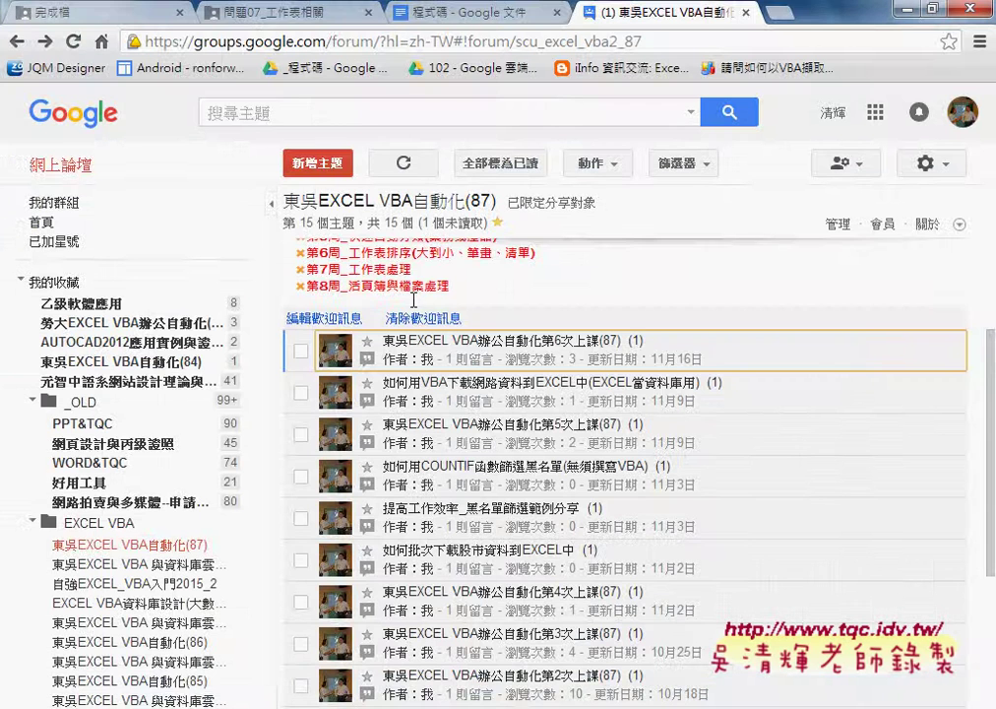
pyautogui.click(268, 17)
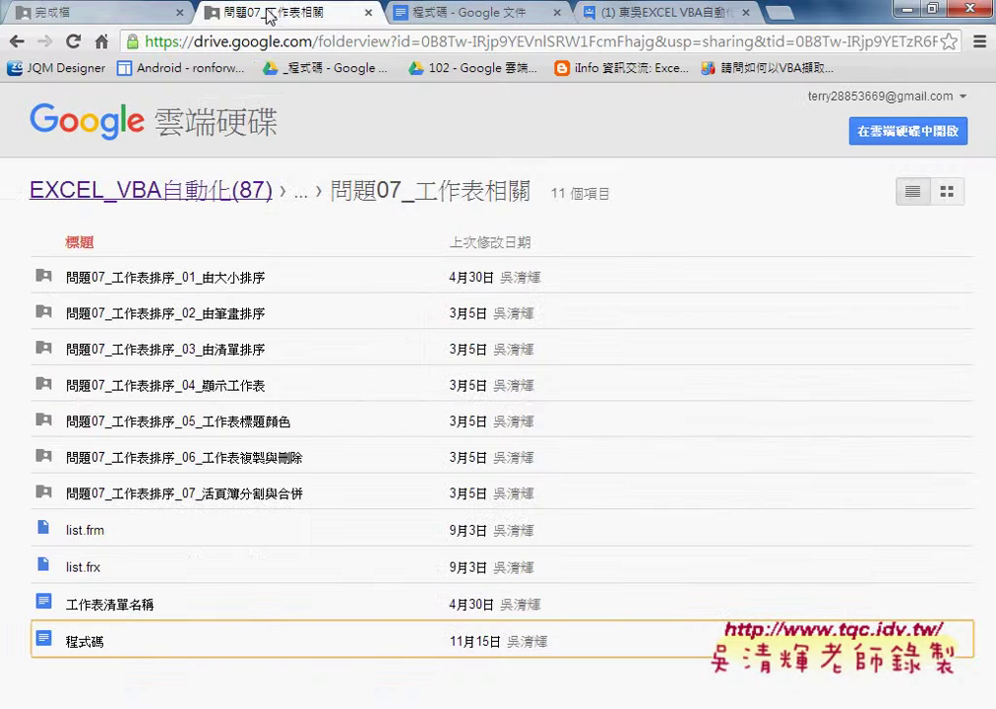
pyautogui.click(110, 15)
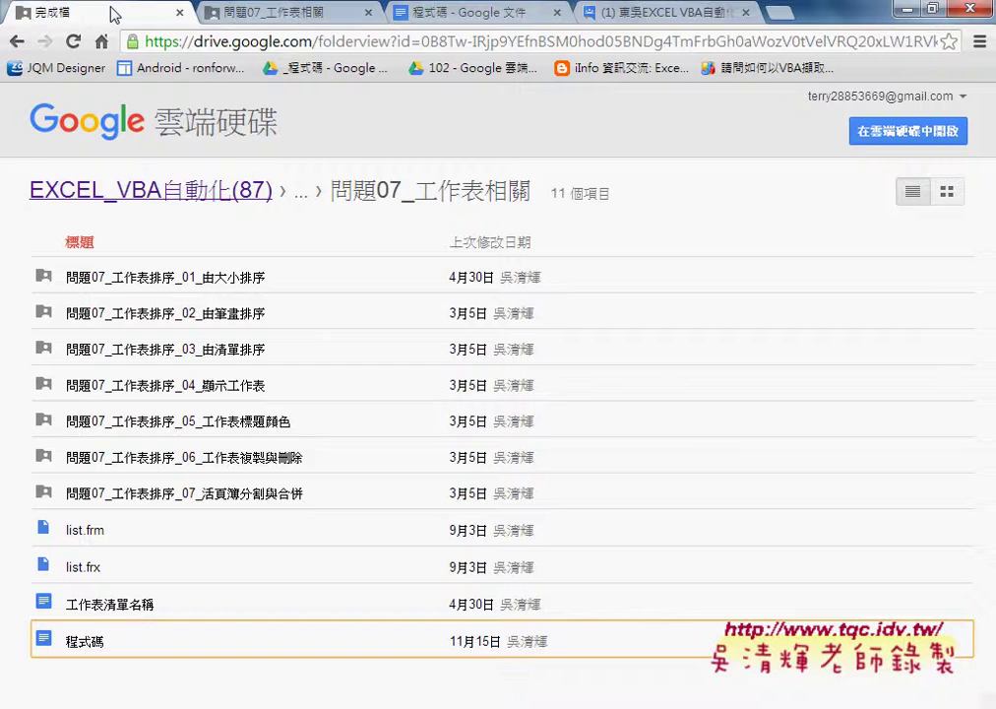
pyautogui.click(953, 106)
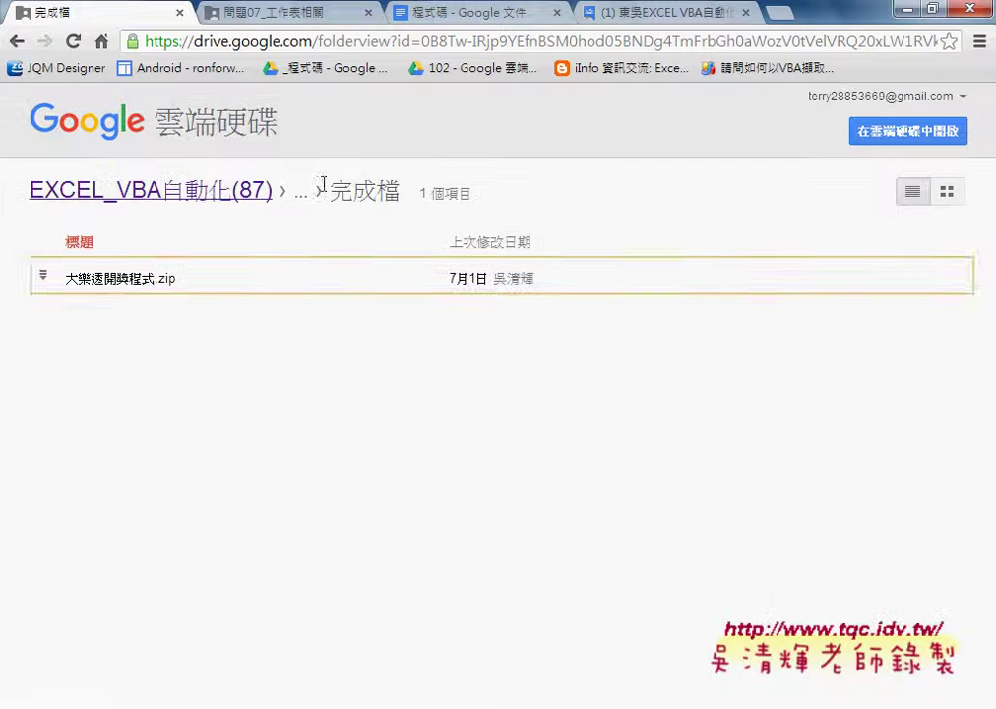
pyautogui.click(214, 196)
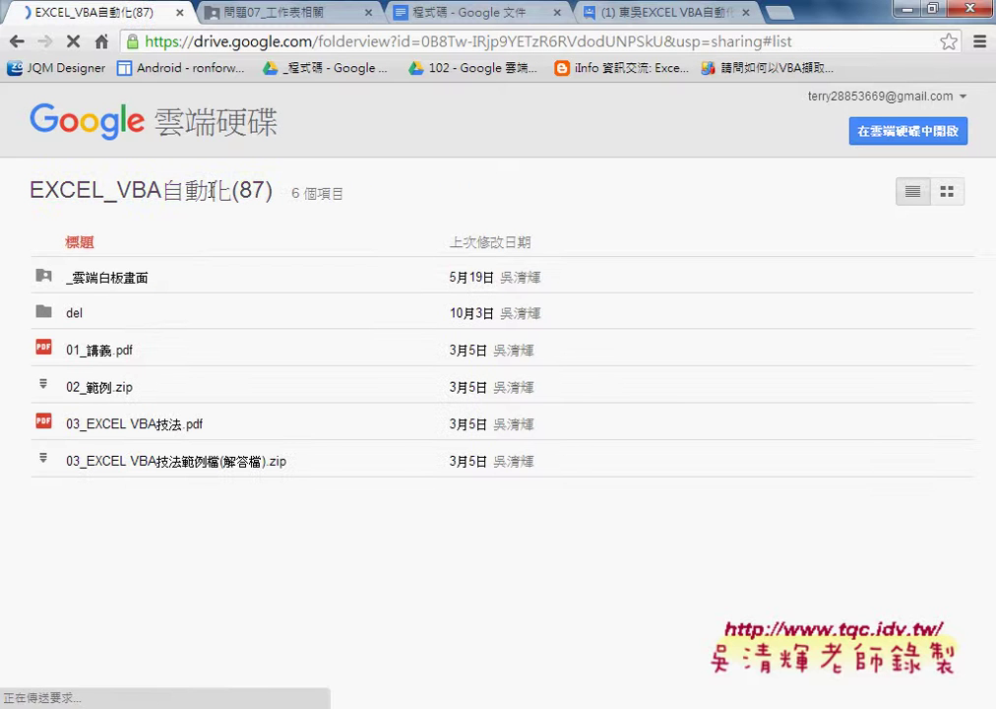
pyautogui.click(125, 286)
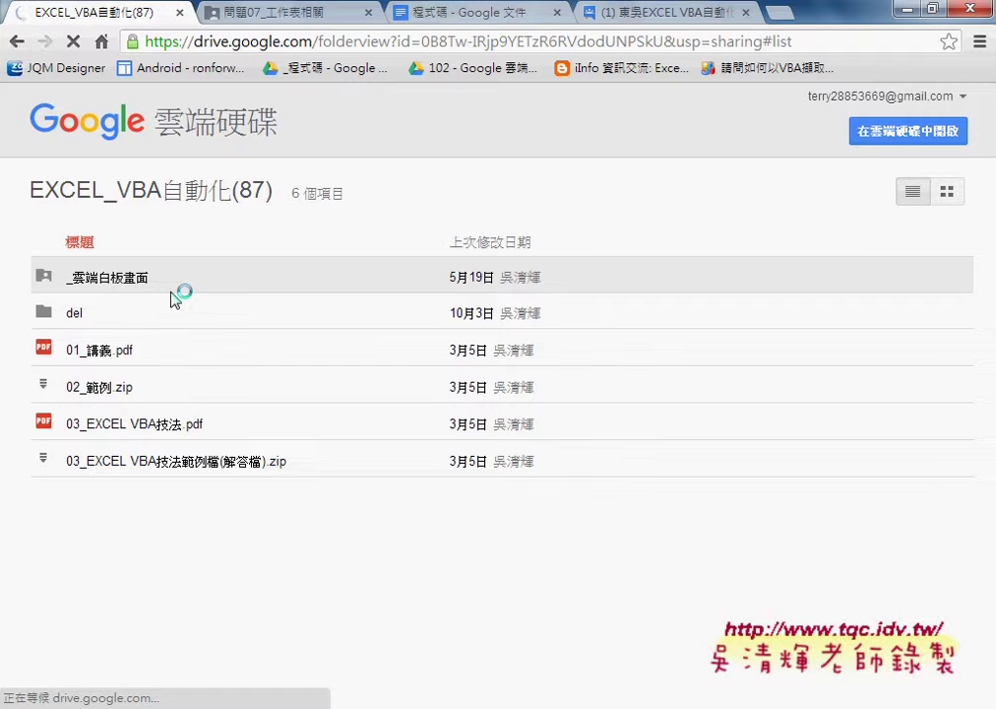
pyautogui.scroll(-3, 295, 433)
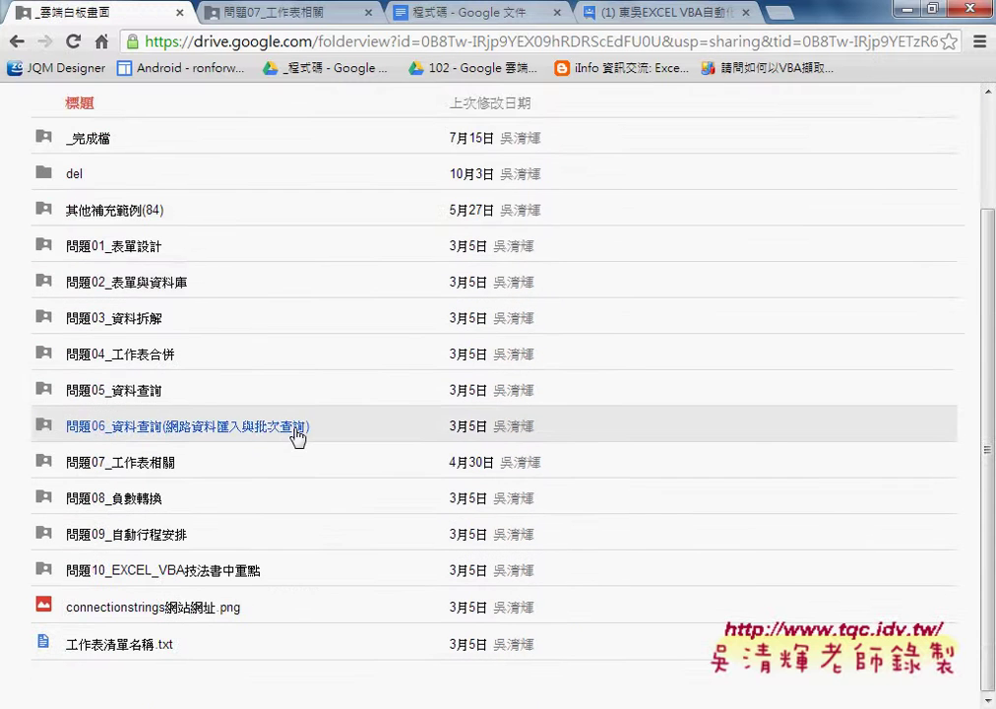
pyautogui.scroll(2, 295, 436)
pyautogui.click(149, 313)
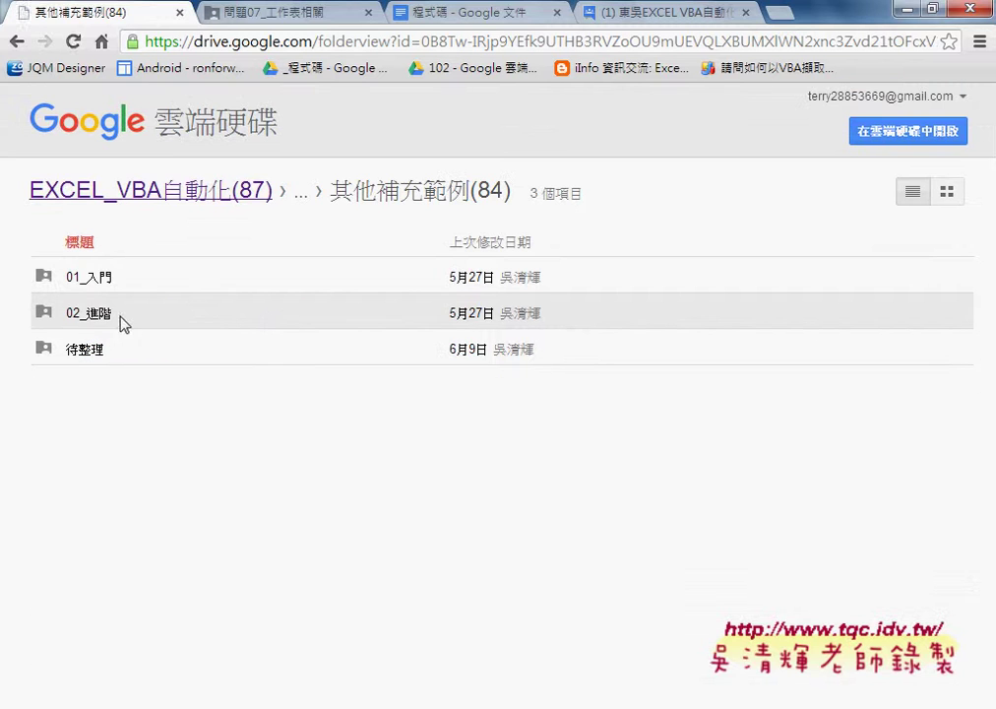
pyautogui.click(96, 313)
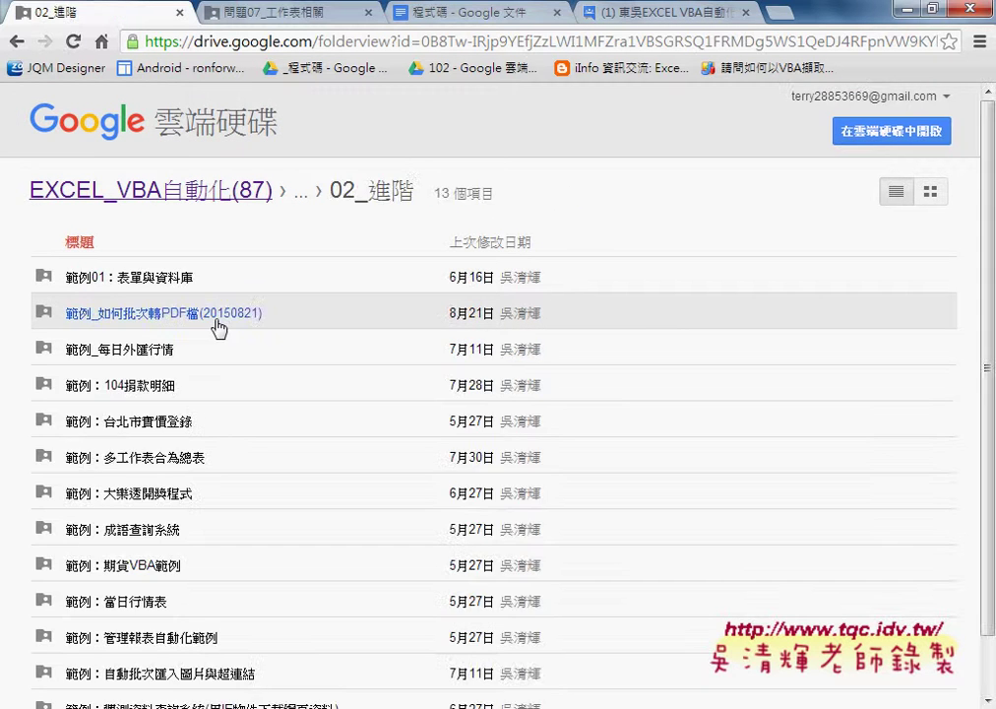
pyautogui.click(183, 497)
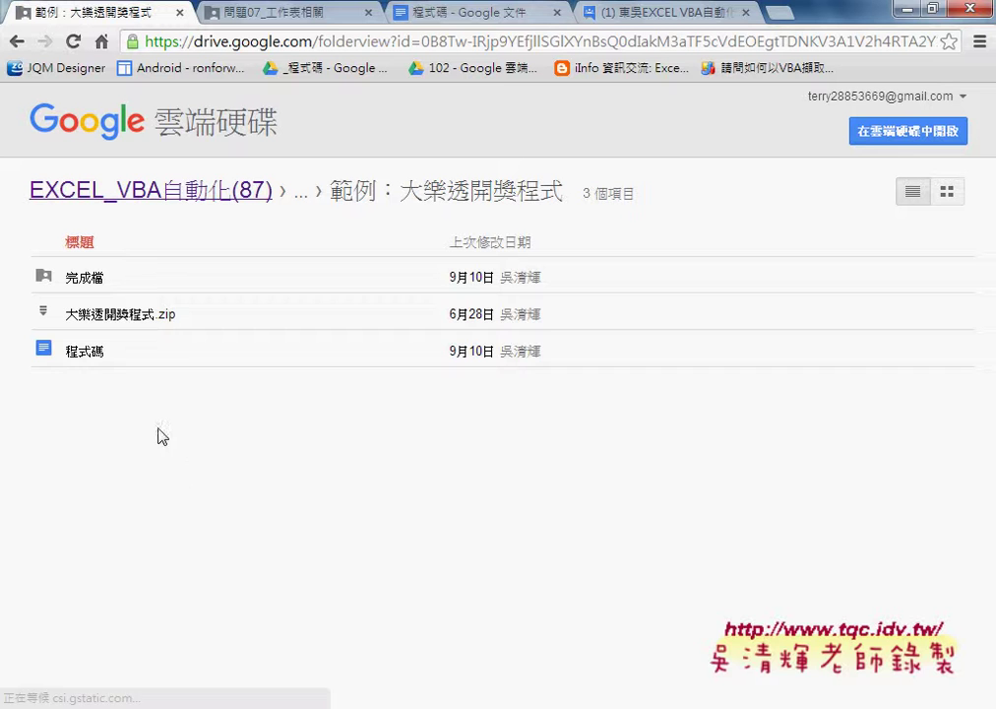
# - Download 大樂透開獎程式.zip from its preview and bring up Chrome's downloads list
pyautogui.click(135, 326)
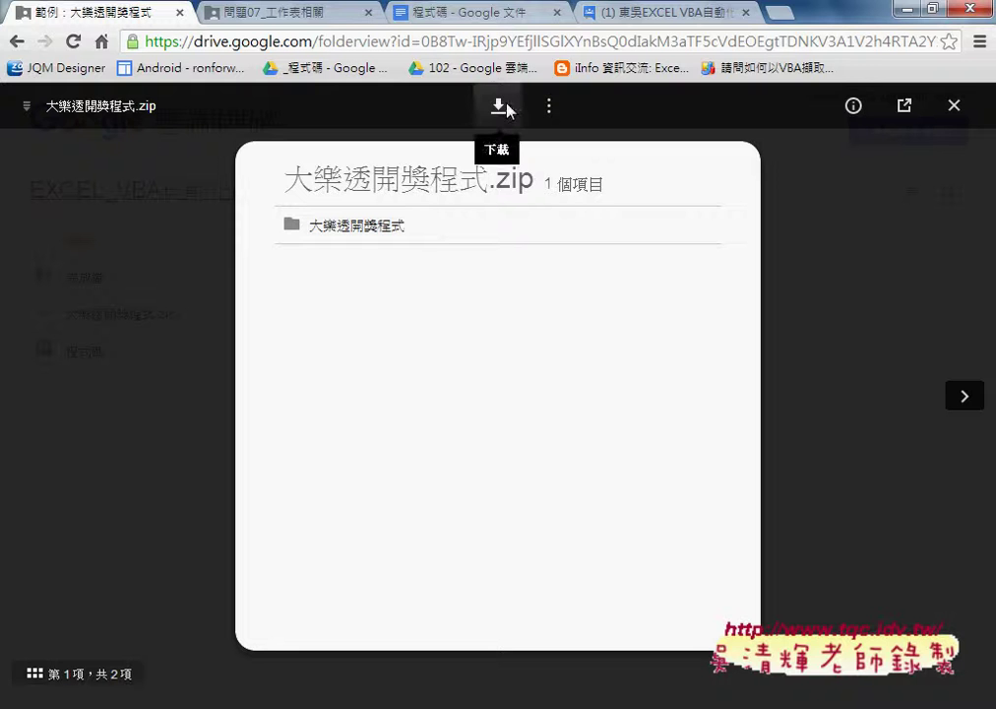
pyautogui.click(954, 105)
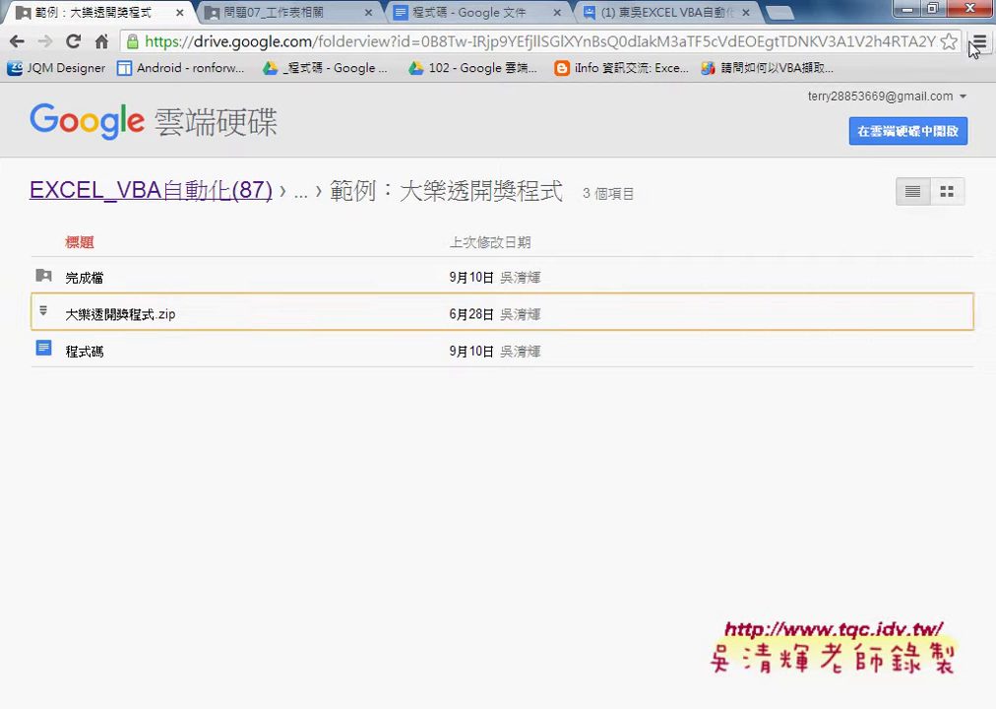
pyautogui.click(980, 42)
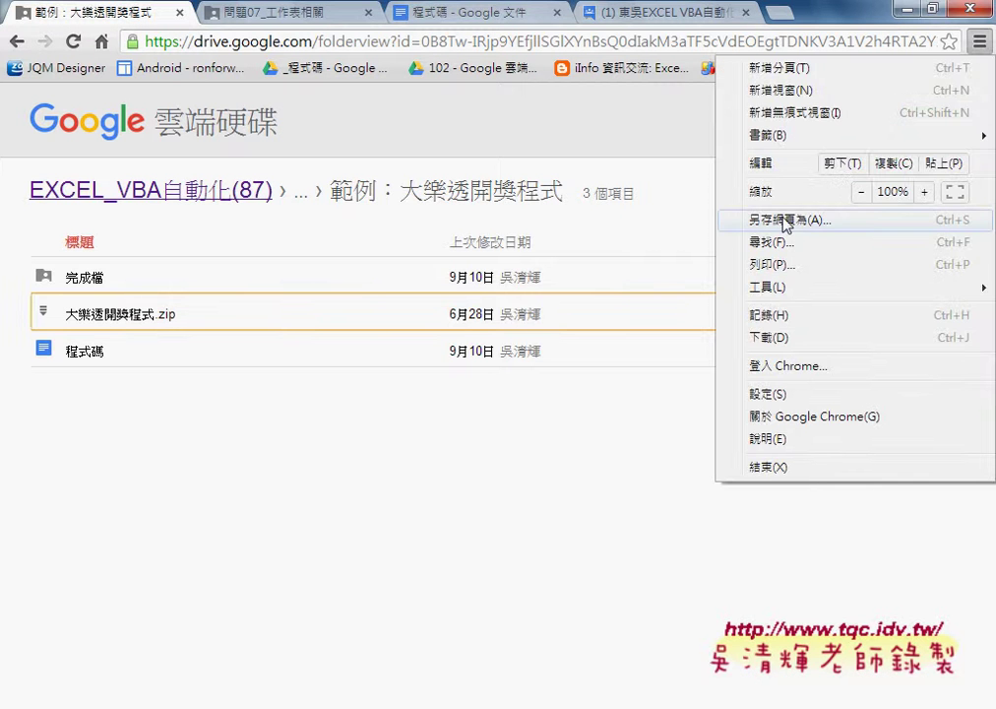
pyautogui.click(778, 338)
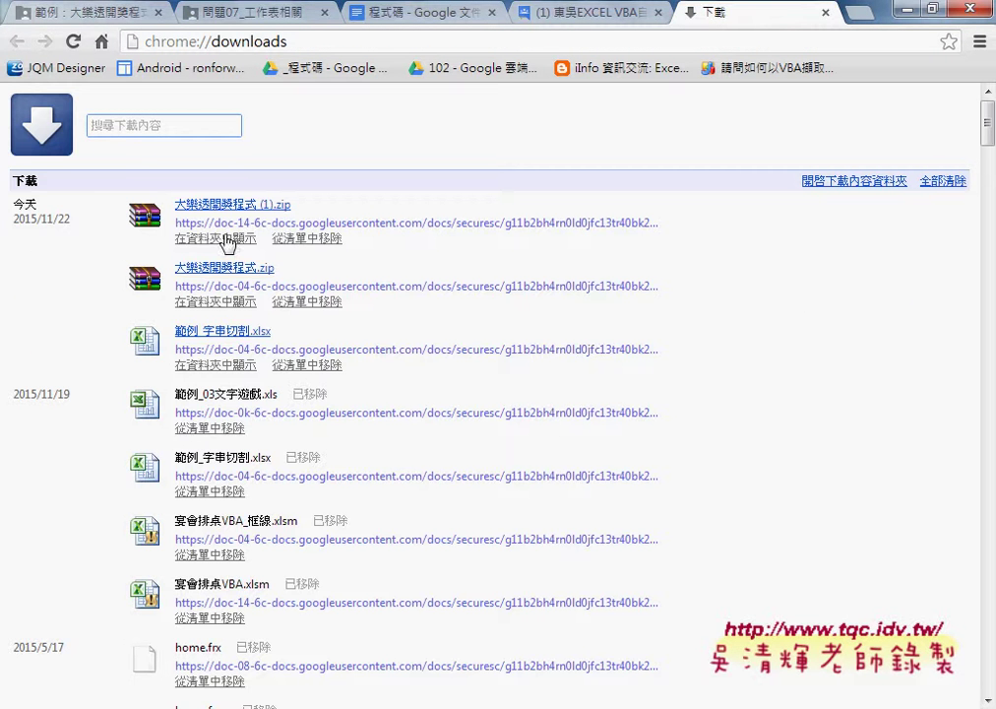
# - Show the downloaded zip in Explorer and enter the inner 大樂透開獎程式 folder
pyautogui.click(225, 305)
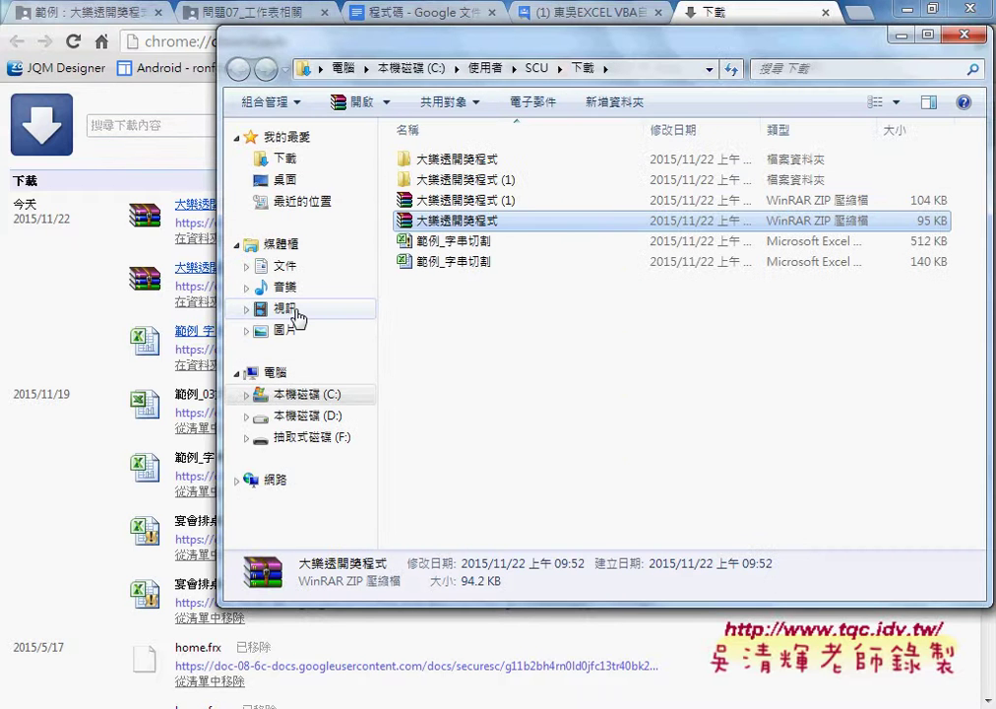
pyautogui.doubleClick(481, 158)
pyautogui.moveTo(442, 50); pyautogui.dragTo(274, 88)
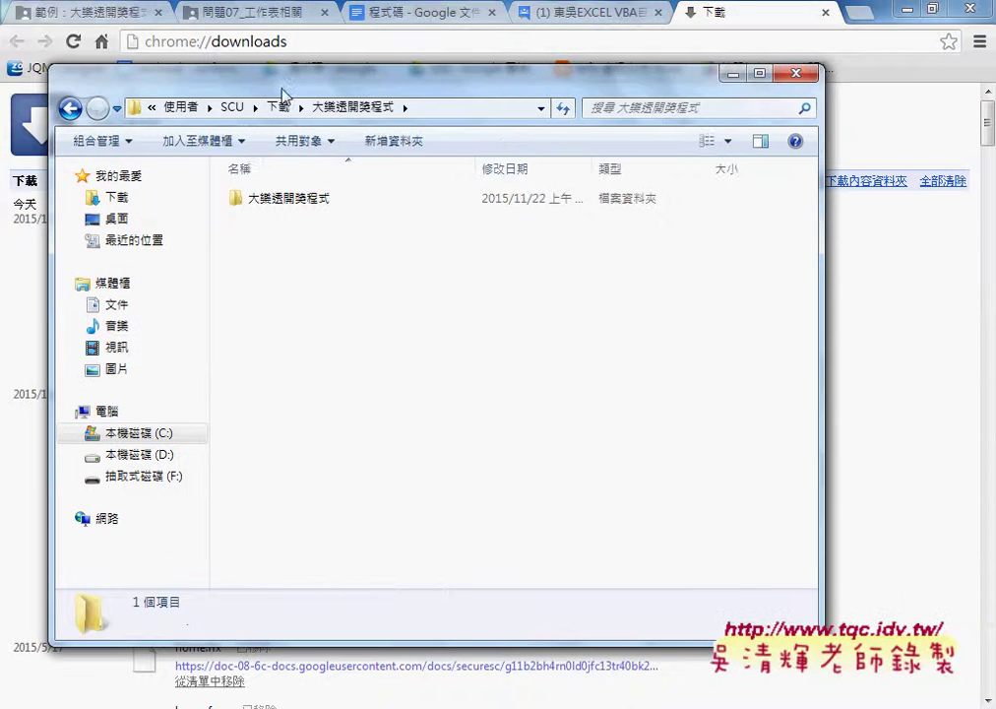
pyautogui.click(255, 200)
pyautogui.doubleClick(255, 200)
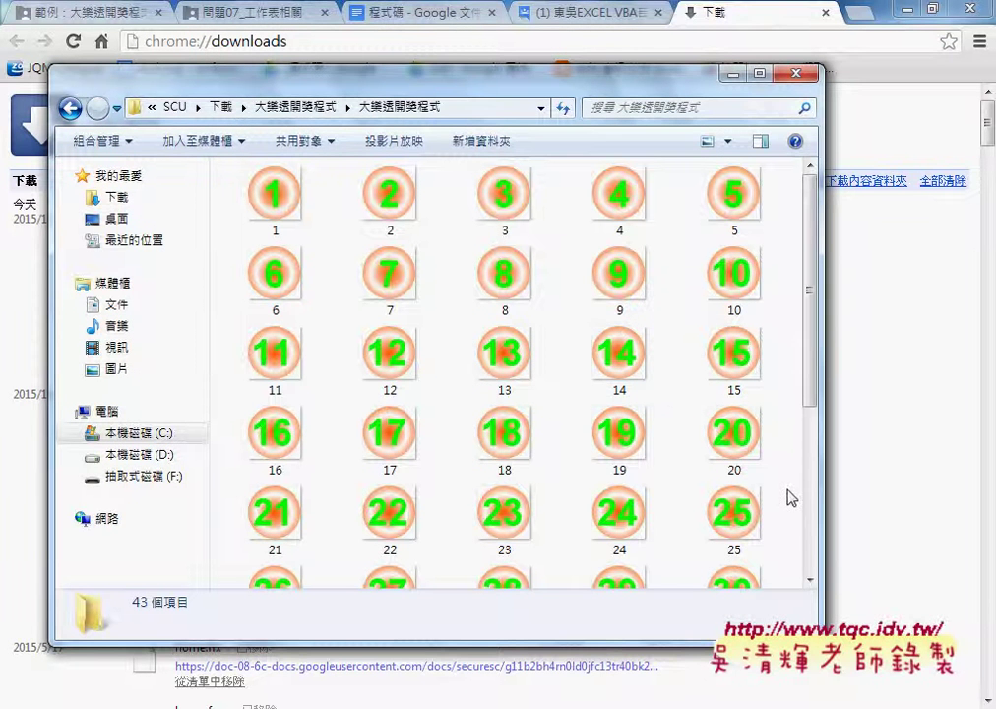
# - Look through the 43 ball images and the workbook, then close Explorer with Alt+F4
pyautogui.moveTo(824, 640); pyautogui.dragTo(900, 706)
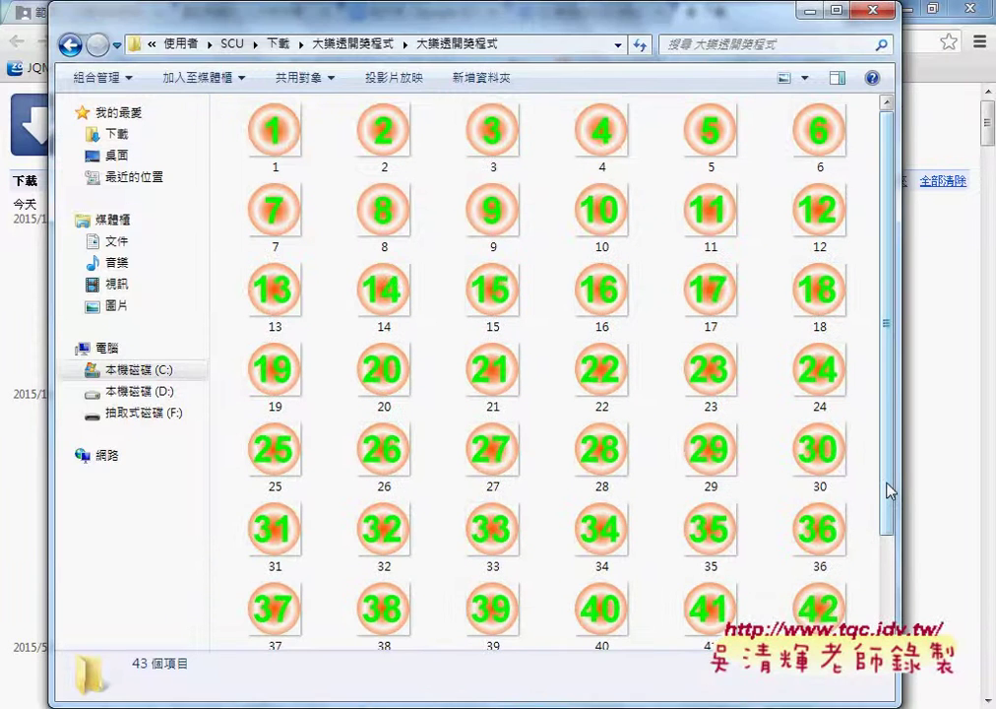
pyautogui.scroll(-1, 893, 581)
pyautogui.moveTo(894, 581); pyautogui.dragTo(892, 588)
pyautogui.click(281, 595)
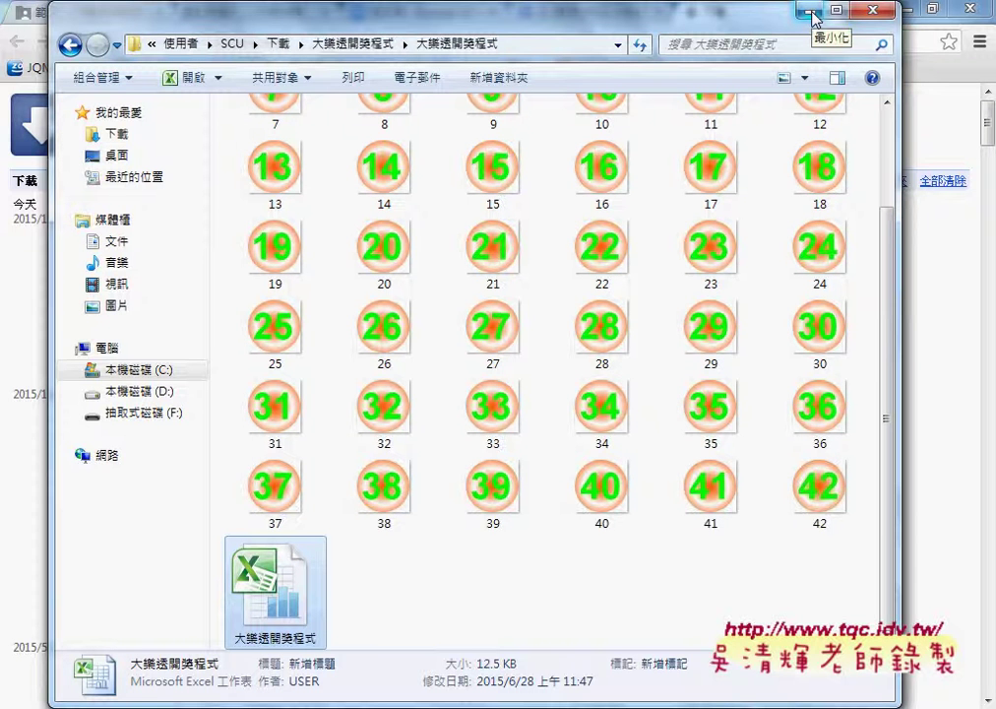
pyautogui.click(880, 146)
pyautogui.scroll(2, 881, 163)
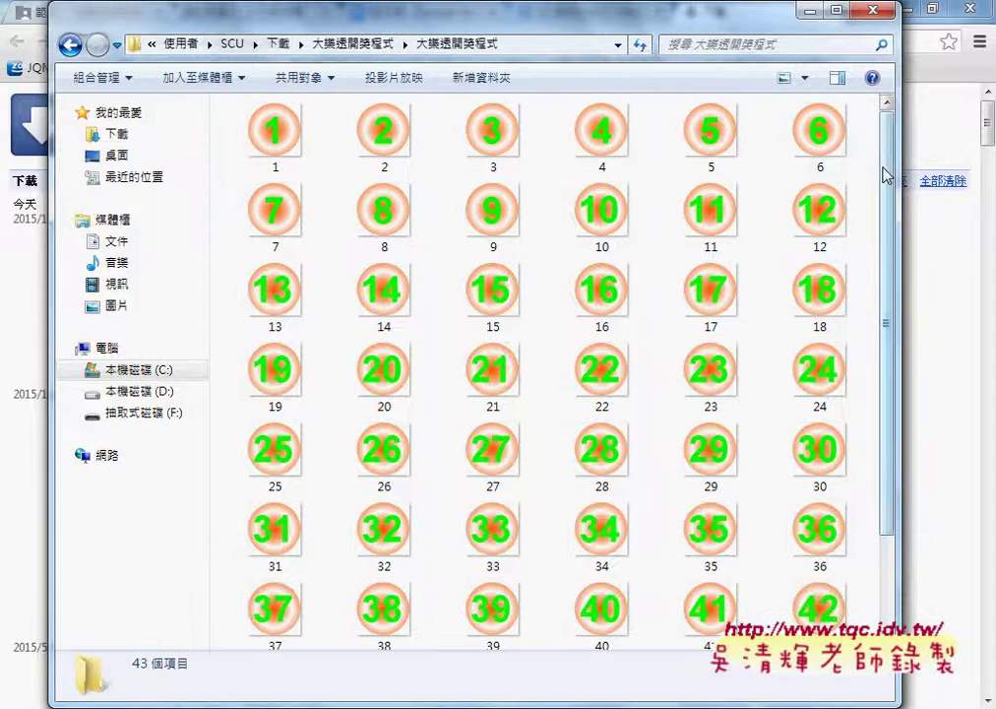
pyautogui.moveTo(883, 146); pyautogui.dragTo(881, 282)
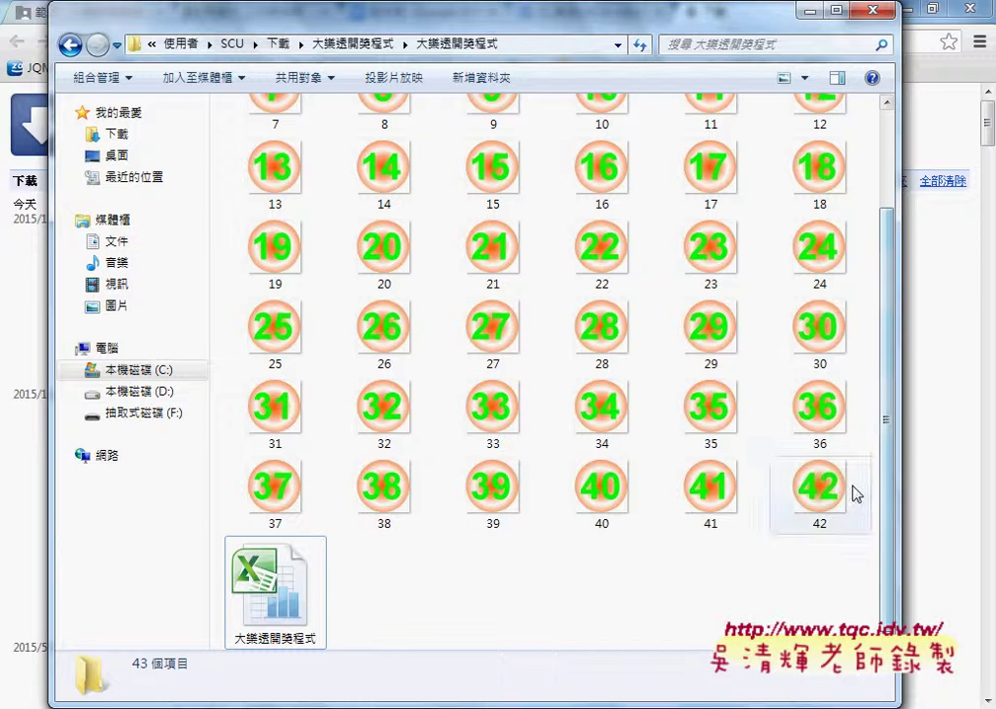
pyautogui.scroll(2, 817, 569)
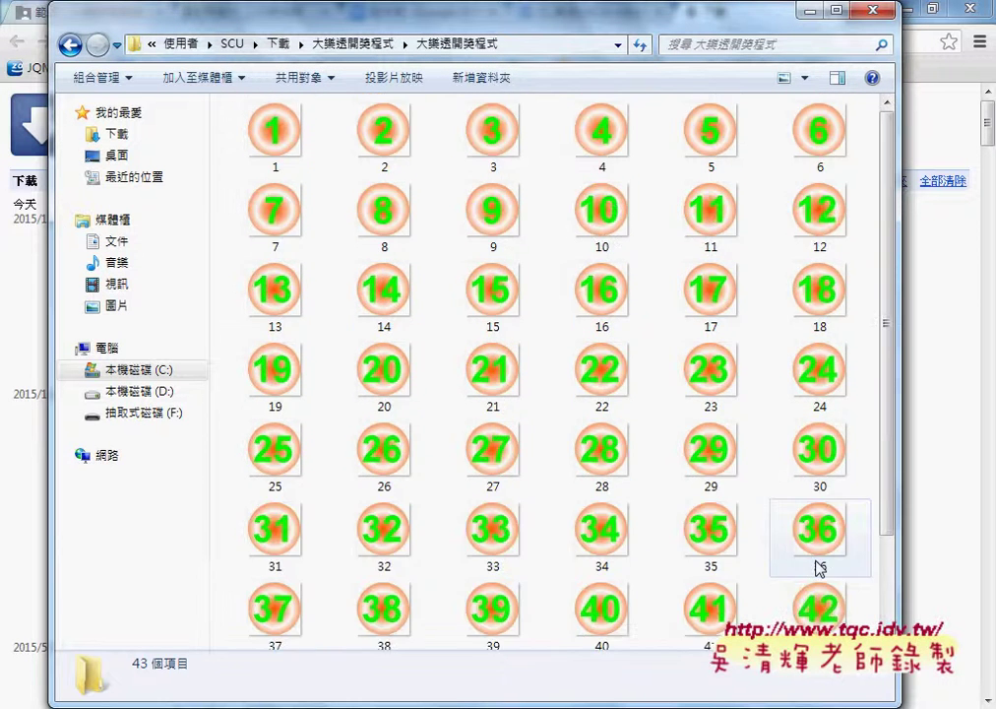
pyautogui.scroll(-2, 819, 569)
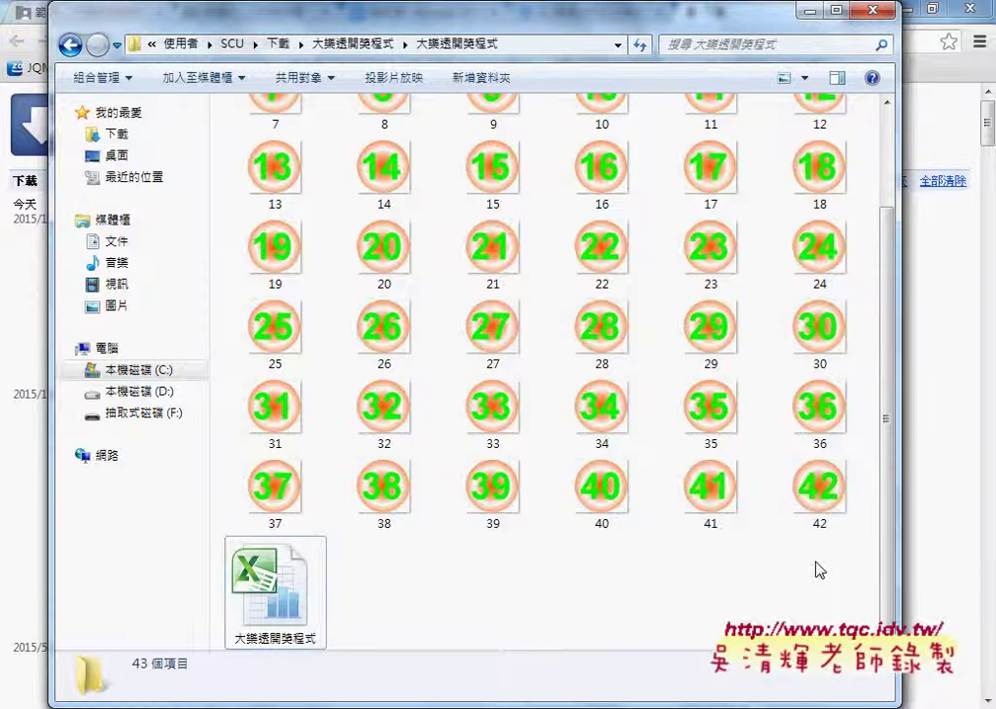
pyautogui.scroll(2, 802, 409)
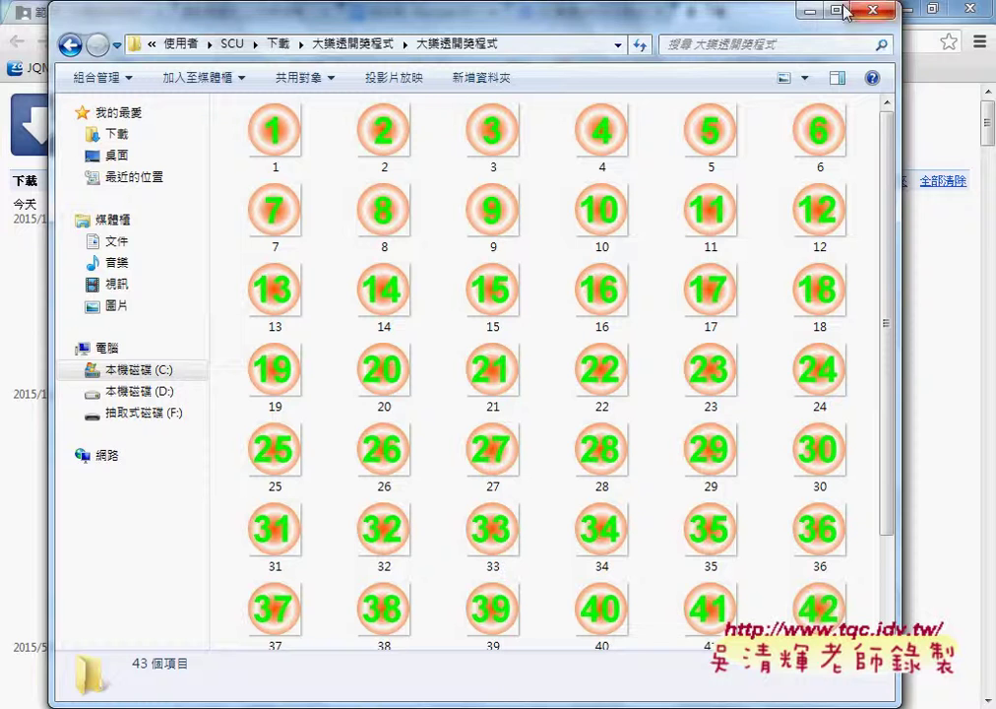
pyautogui.hotkey('alt', 'F4')
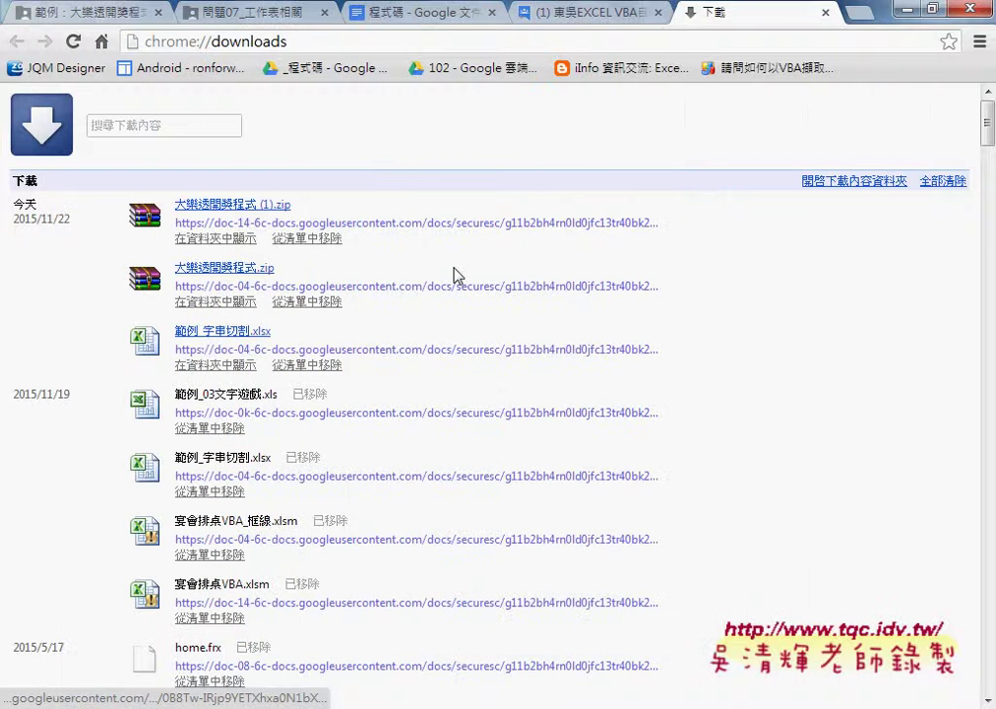
# - Back in the lottery workbook, clear the drawn numbers from B2:B8
pyautogui.click(906, 10)
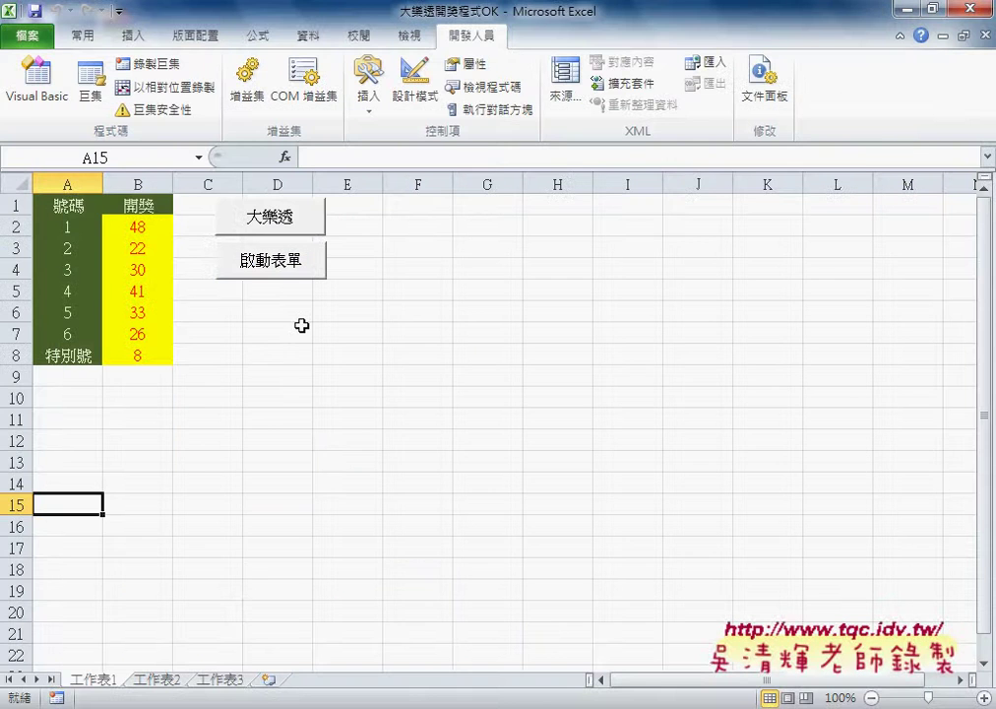
pyautogui.click(147, 229)
pyautogui.moveTo(148, 229); pyautogui.dragTo(145, 355)
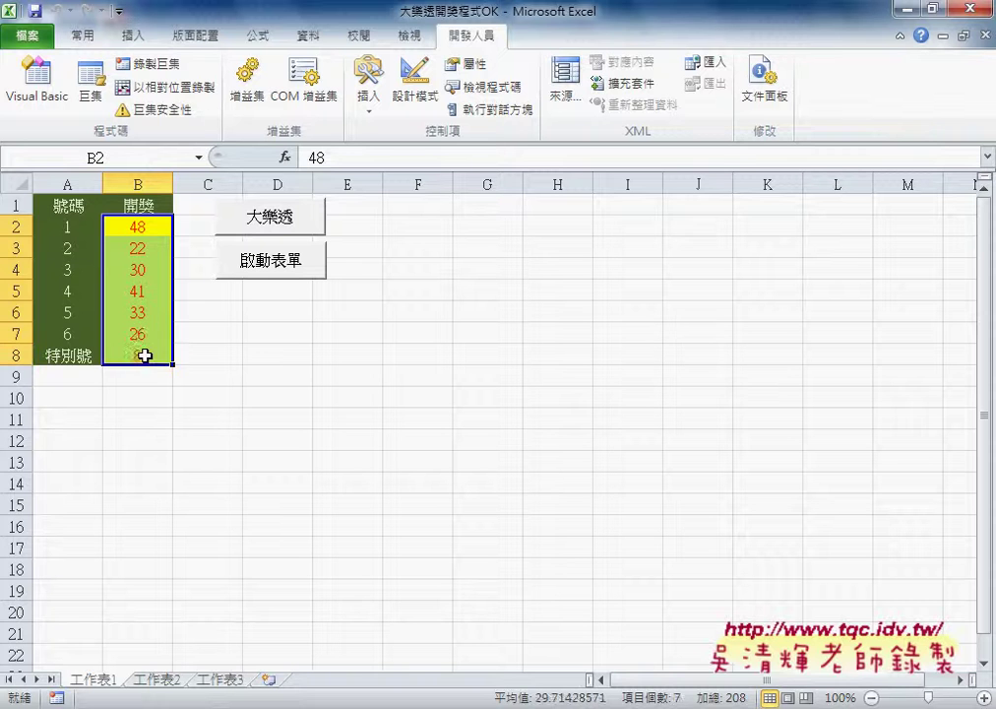
pyautogui.press('Delete')
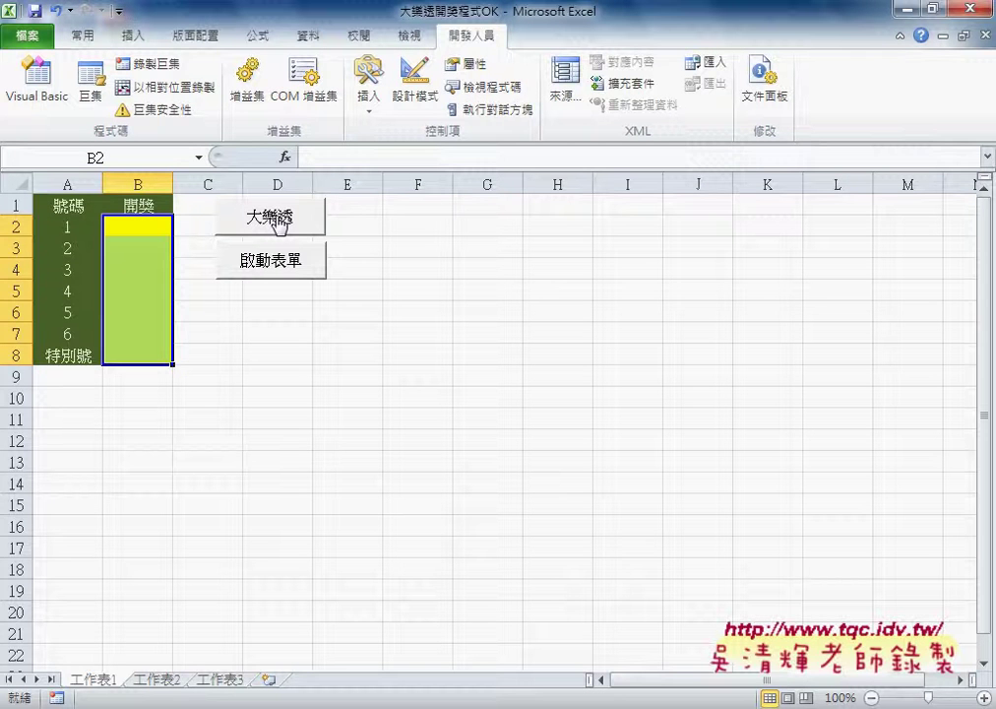
# - Launch the form with 啟動表單, draw twice with 開獎, then close it
pyautogui.click(276, 266)
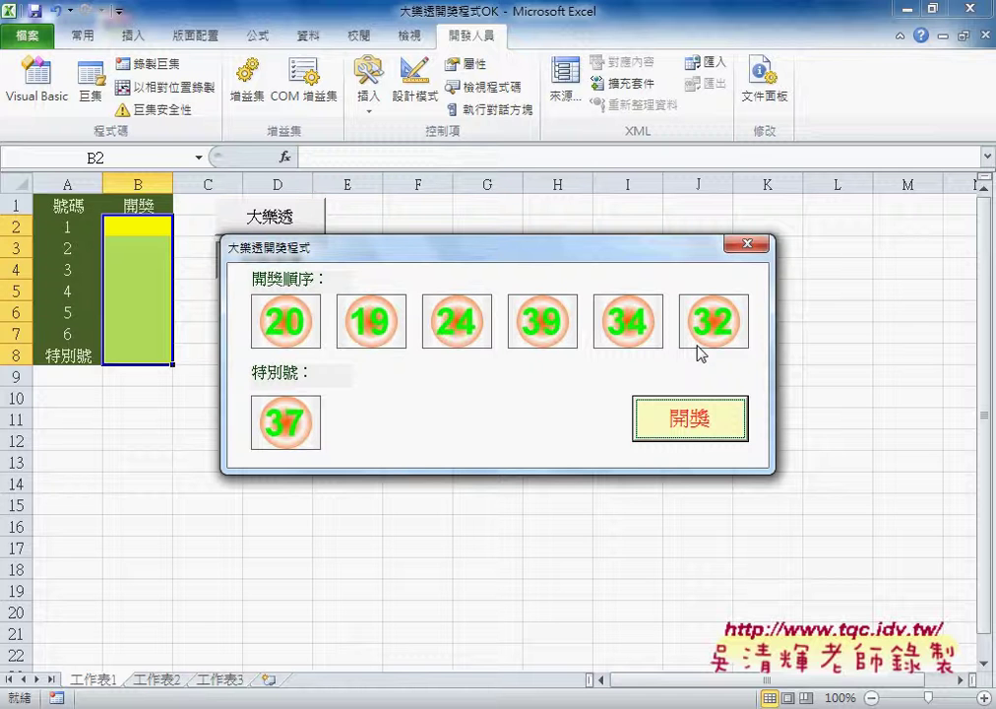
pyautogui.click(698, 428)
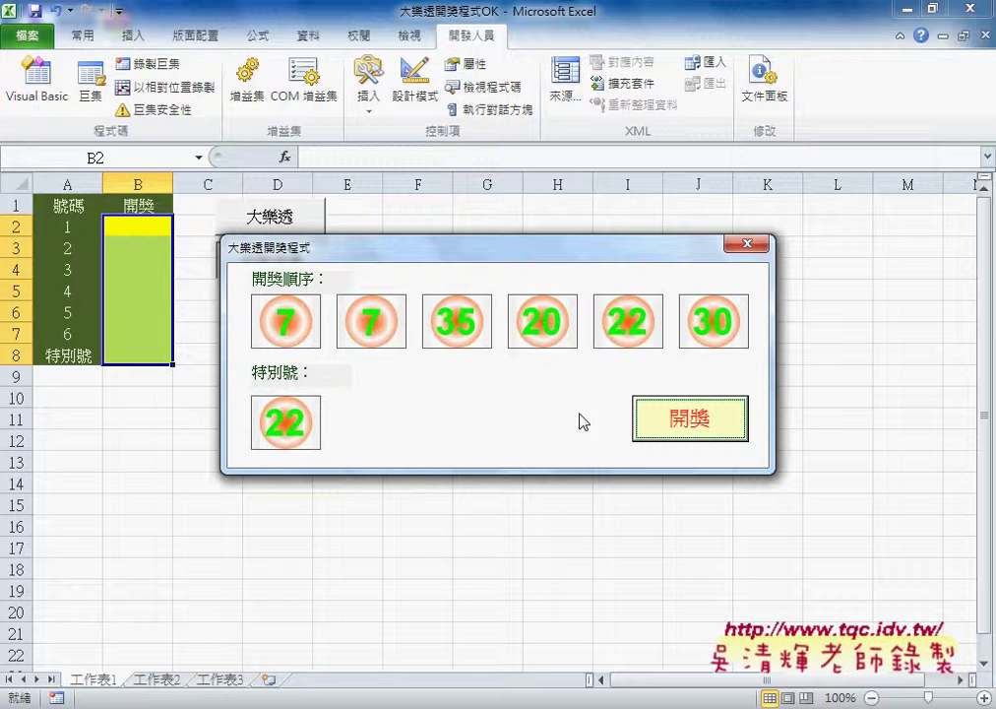
pyautogui.click(694, 423)
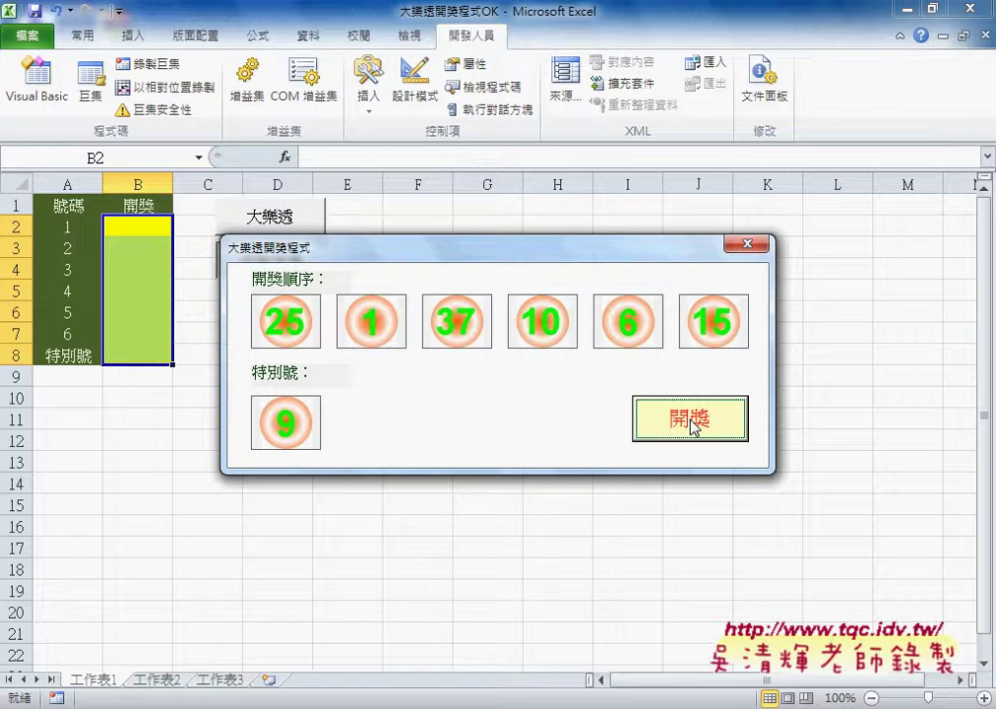
pyautogui.moveTo(570, 248); pyautogui.dragTo(691, 287)
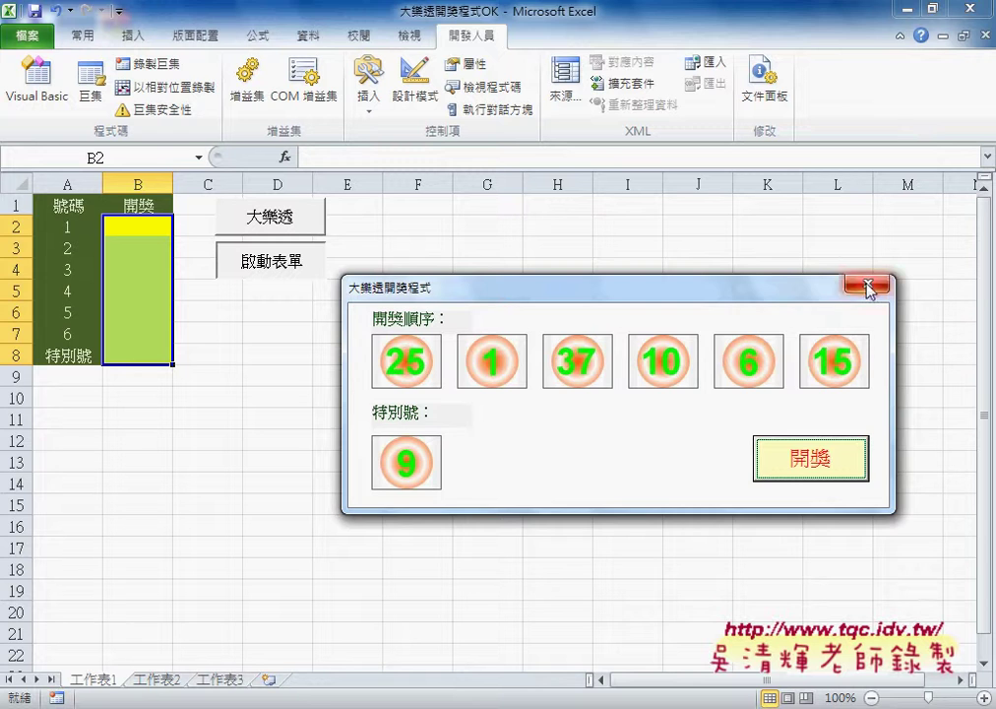
pyautogui.click(867, 285)
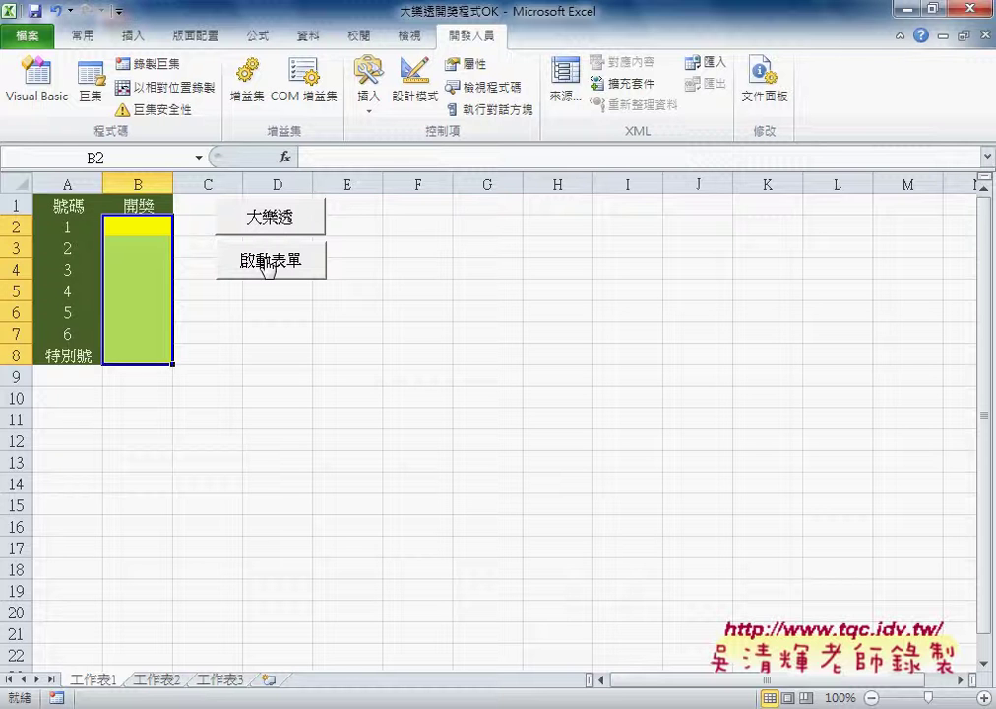
pyautogui.click(265, 260)
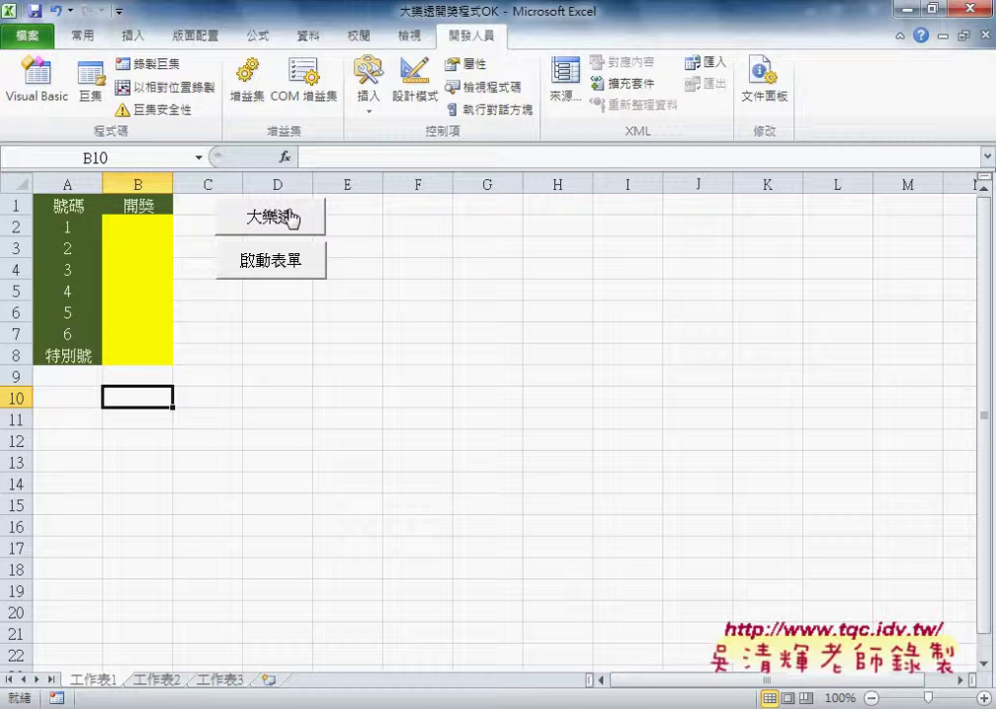
pyautogui.click(291, 217)
# - Show Module1's 大樂透 code and highlight the indentation of the For i, For j and If lines
pyautogui.click(659, 551)
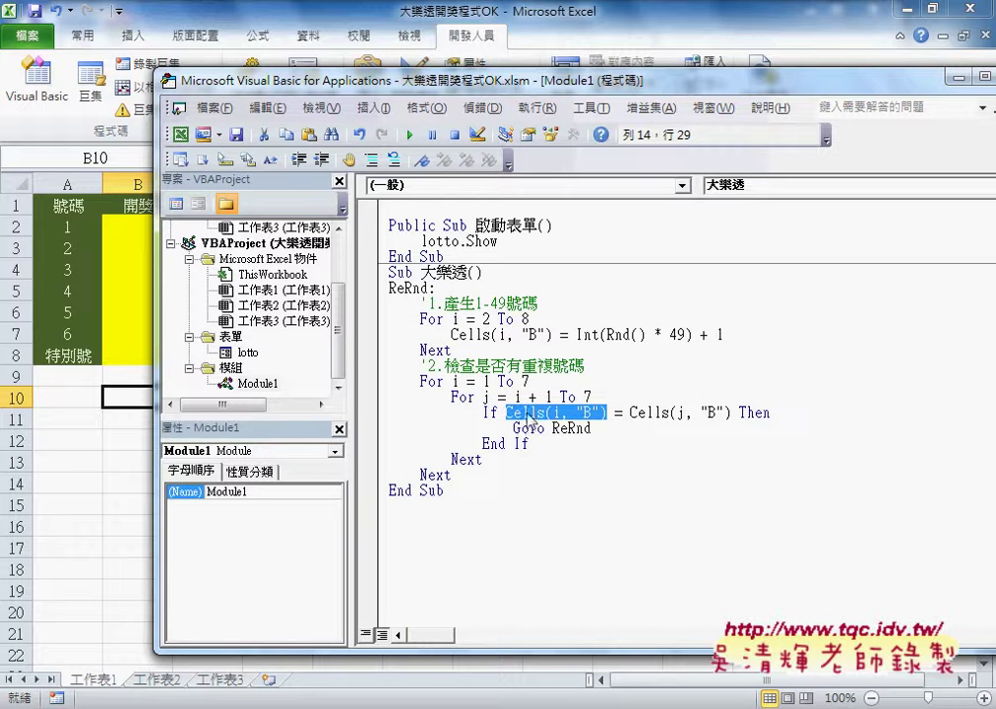
pyautogui.click(561, 396)
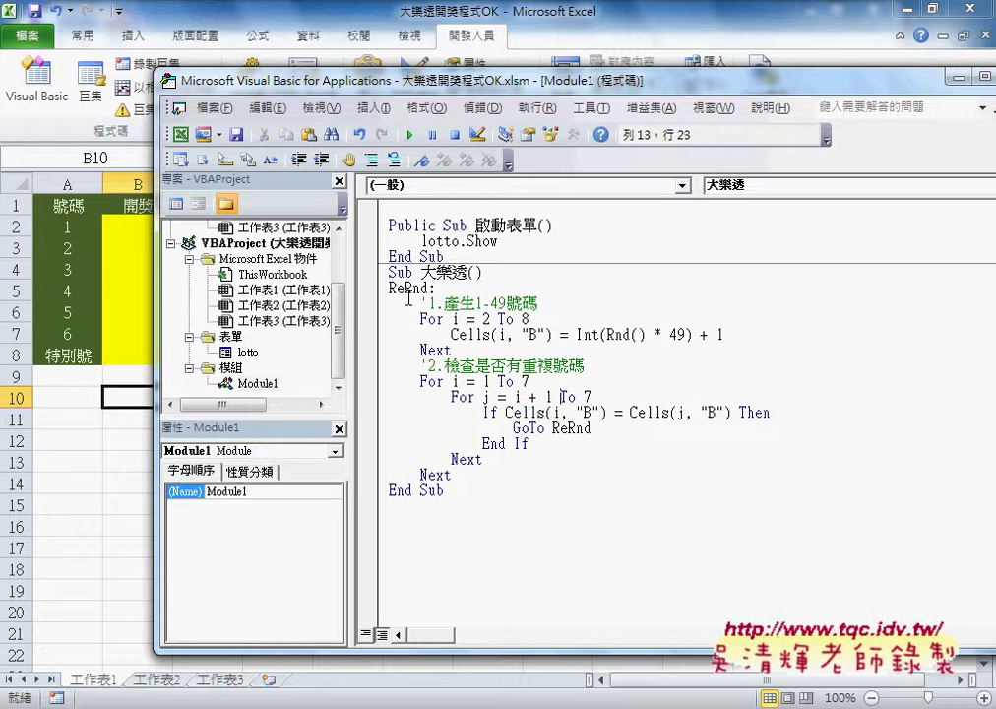
pyautogui.moveTo(420, 303)
pyautogui.mouseDown()
pyautogui.moveTo(397, 304)
pyautogui.moveTo(397, 319)
pyautogui.moveTo(420, 335)
pyautogui.mouseUp()
pyautogui.click(420, 349)
pyautogui.moveTo(451, 397); pyautogui.dragTo(426, 396)
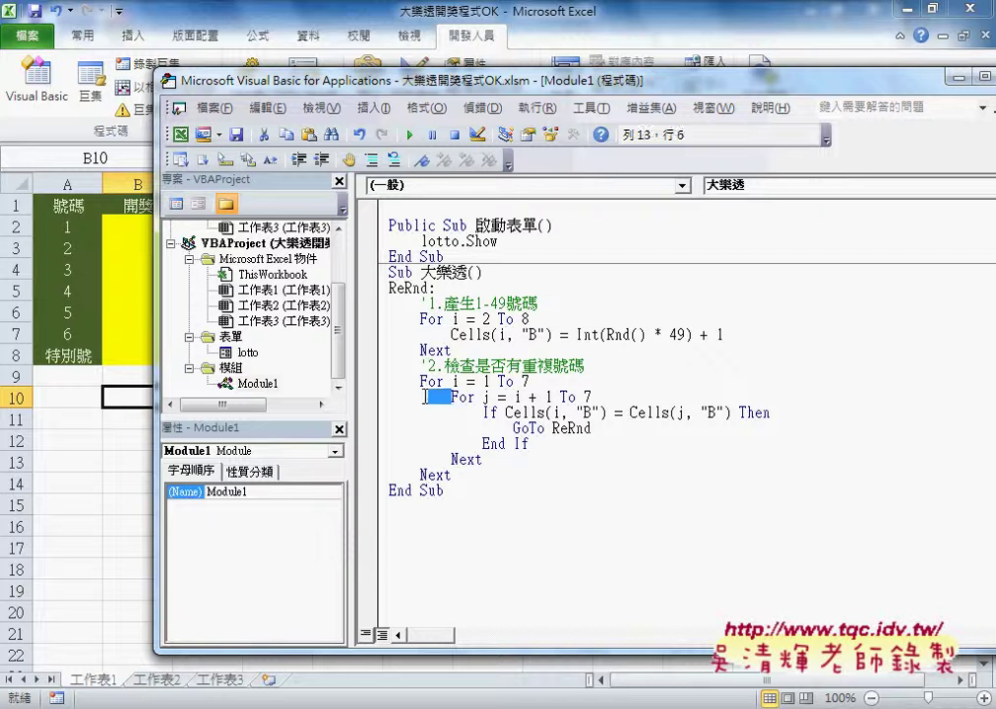
pyautogui.moveTo(482, 412); pyautogui.dragTo(451, 412)
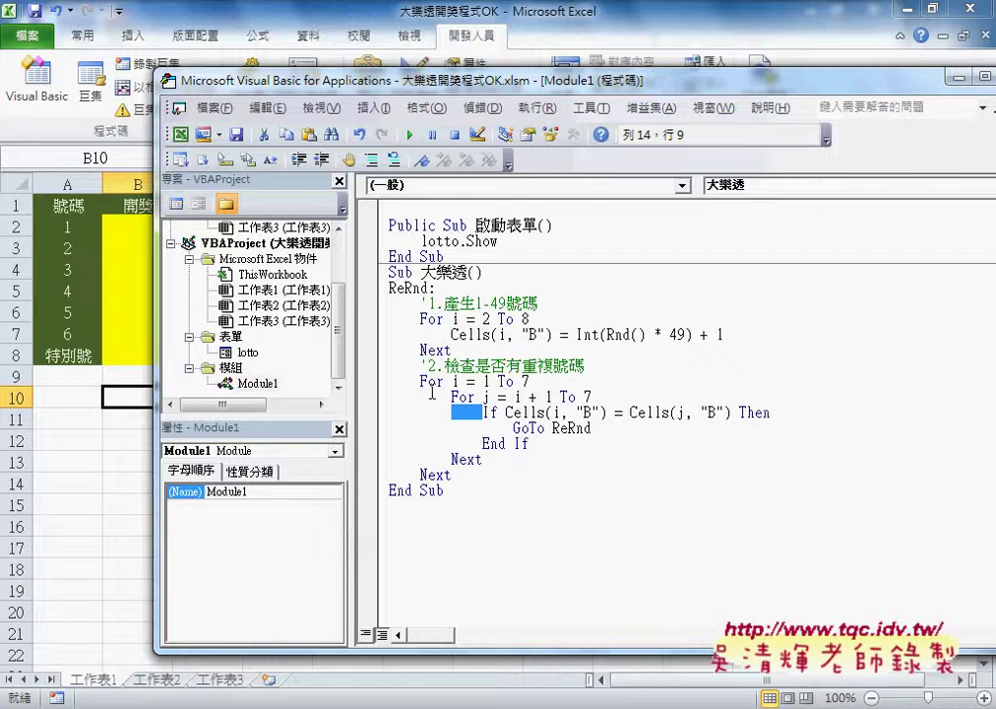
# - Point out the matching For/Next and If/End If pairs and the indented GoTo ReRnd
pyautogui.click(430, 392)
pyautogui.click(429, 474)
pyautogui.click(461, 396)
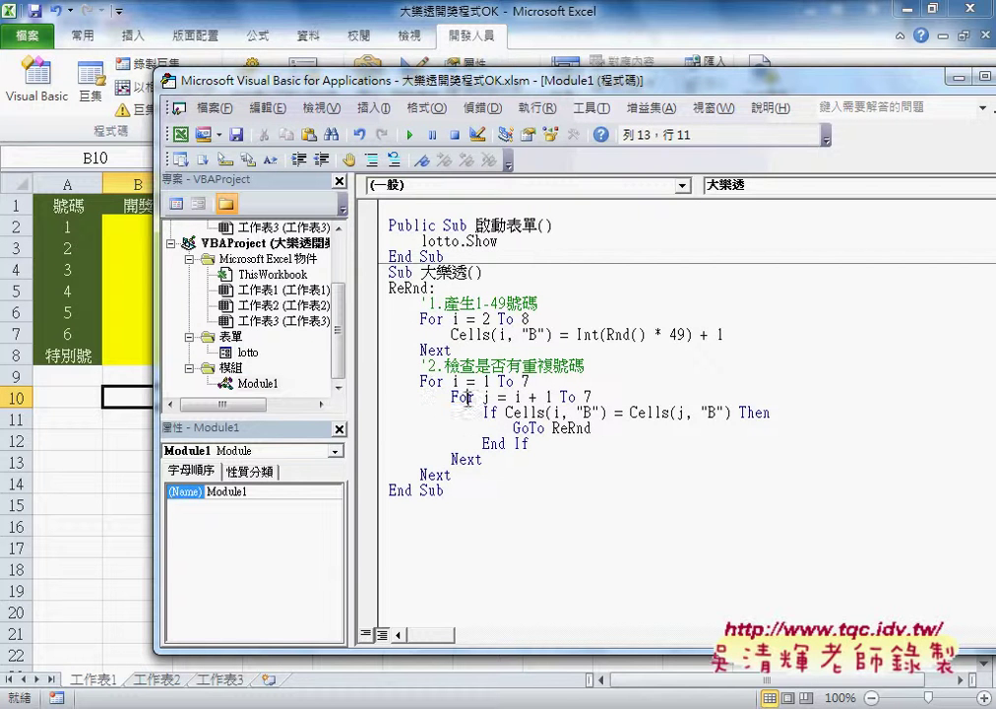
pyautogui.click(468, 457)
pyautogui.click(489, 412)
pyautogui.click(487, 443)
pyautogui.moveTo(512, 428); pyautogui.dragTo(484, 428)
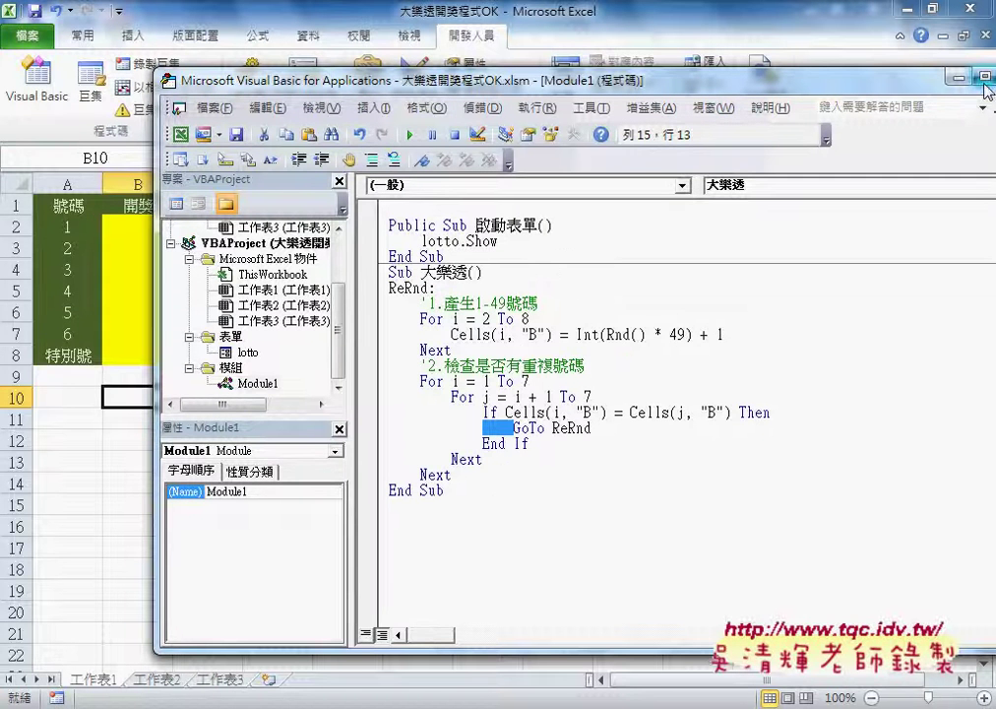
# - Drag the macro code window aside to reveal the worksheet
pyautogui.moveTo(777, 79); pyautogui.dragTo(733, 77)
# - Bring the lottery worksheet to the front and select the empty 開獎 range B2:B8
pyautogui.click(757, 64)
pyautogui.click(505, 415)
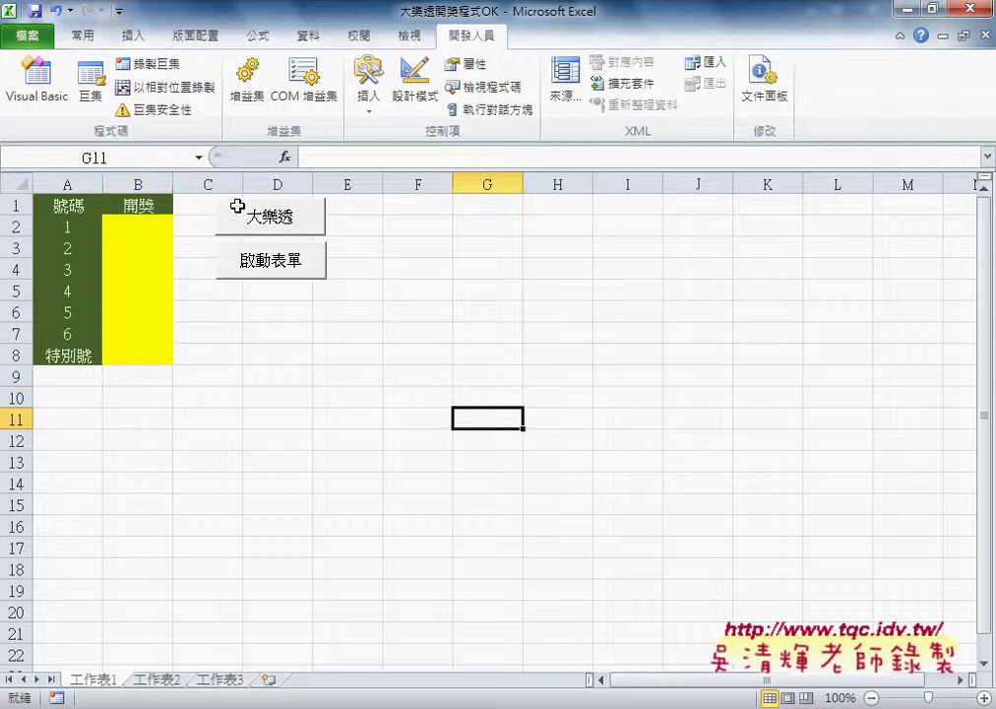
pyautogui.moveTo(146, 225); pyautogui.dragTo(148, 348)
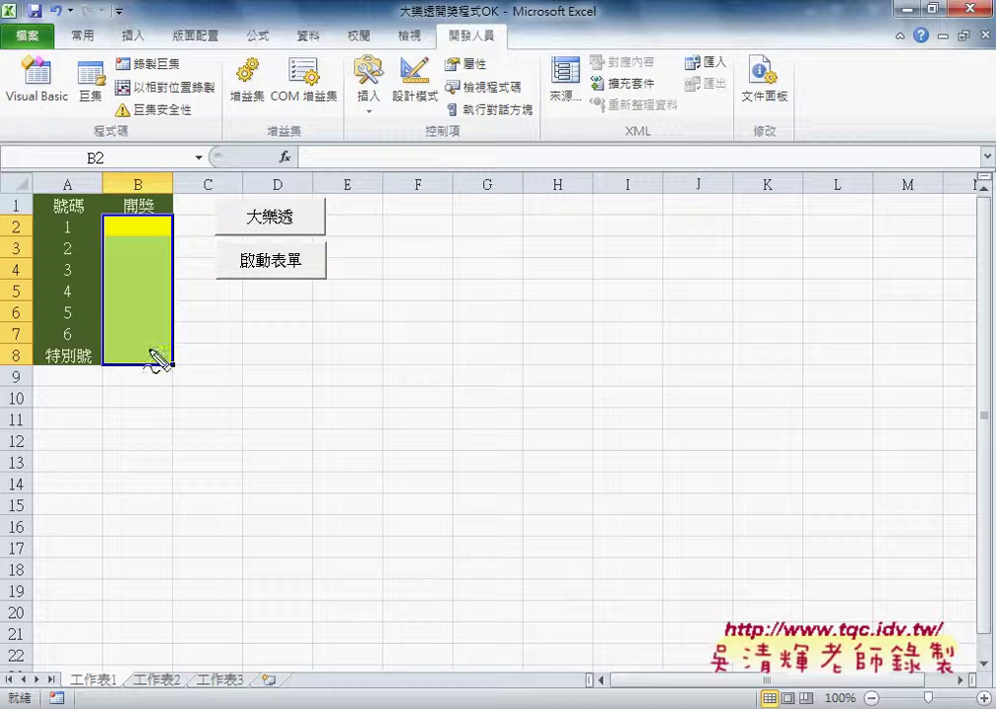
pyautogui.moveTo(172, 376)
pyautogui.mouseDown()
pyautogui.moveTo(179, 232)
pyautogui.moveTo(151, 380)
pyautogui.mouseUp()
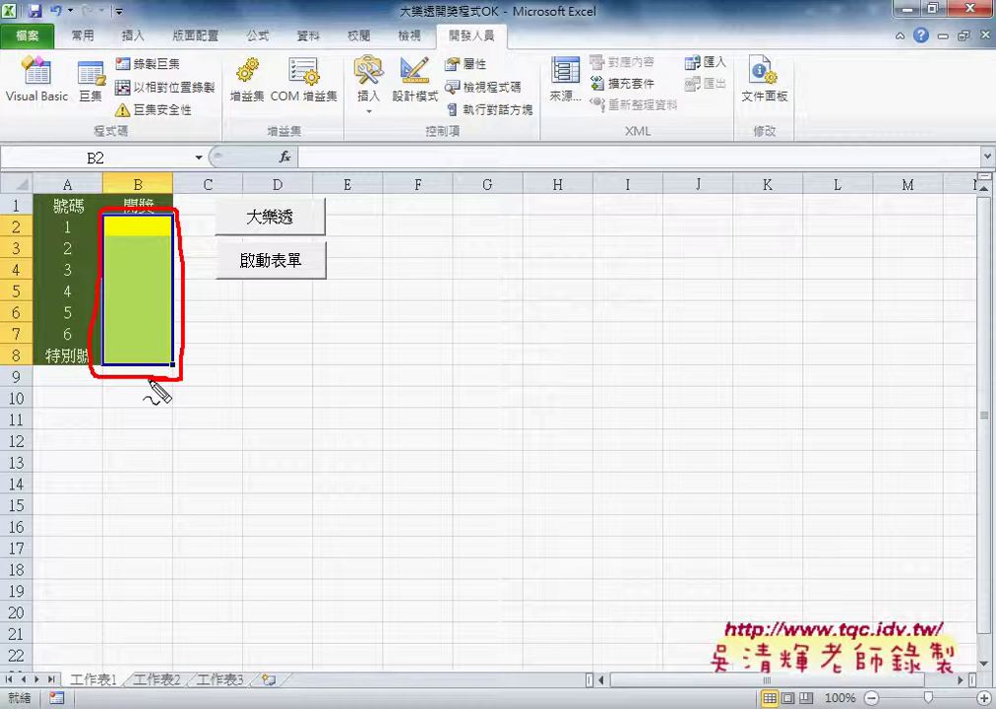
# - With the red screen pen, mark column B and rows 2 and 8, and write Rnd() beside them
pyautogui.press('Escape')
pyautogui.hotkey('ctrl', '2')
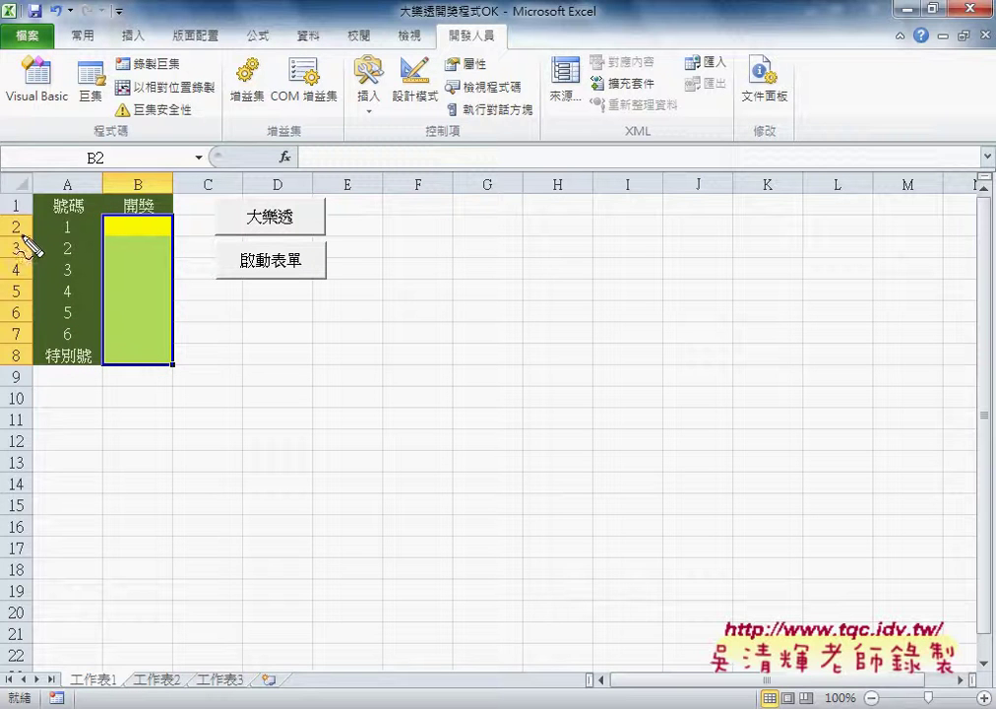
pyautogui.moveTo(11, 238)
pyautogui.mouseDown()
pyautogui.moveTo(16, 216)
pyautogui.moveTo(14, 238)
pyautogui.mouseUp()
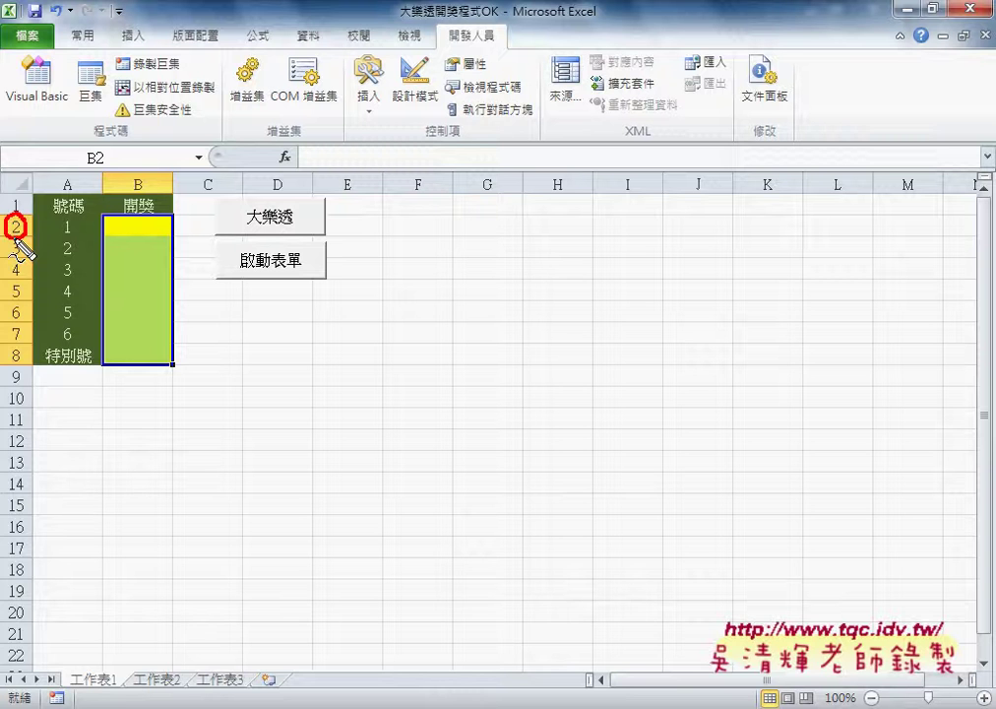
pyautogui.moveTo(16, 366); pyautogui.dragTo(17, 365)
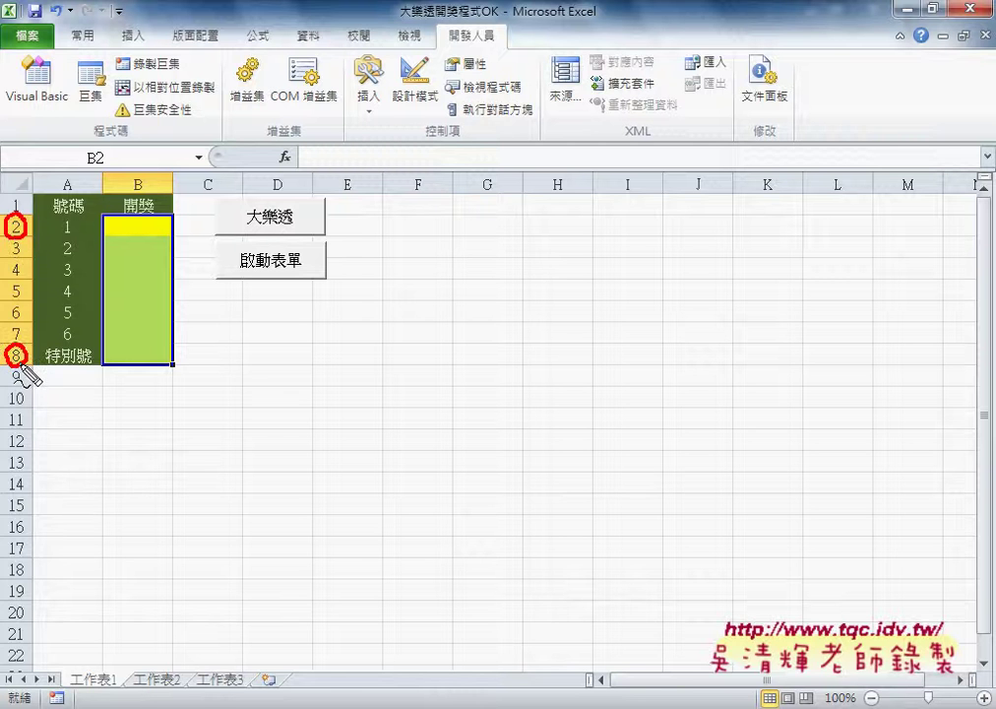
pyautogui.moveTo(138, 172); pyautogui.dragTo(142, 173)
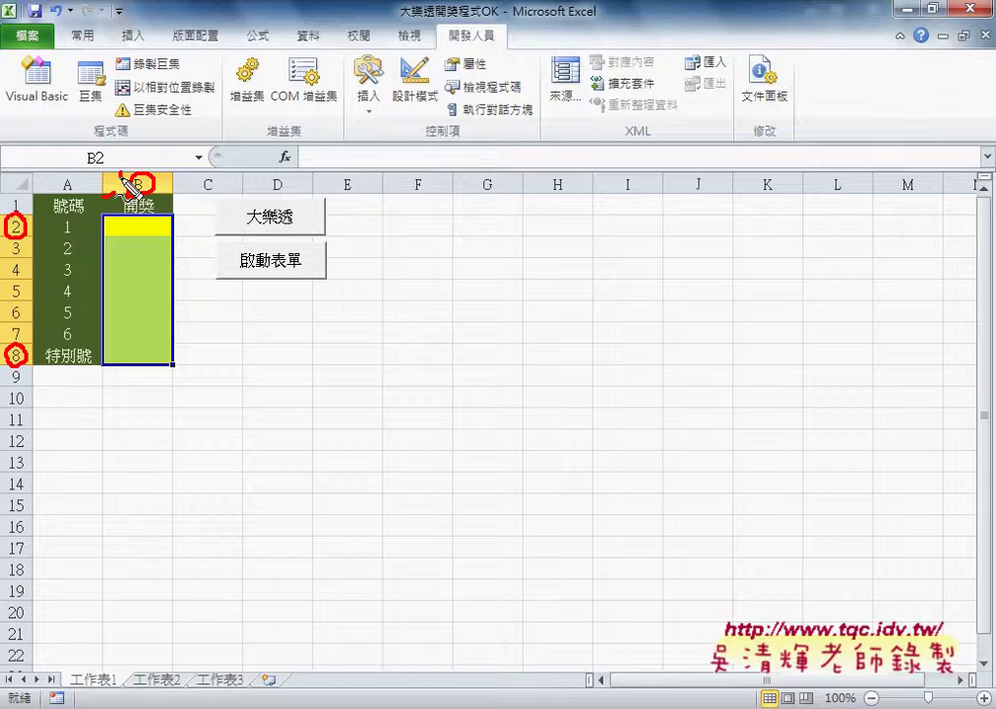
pyautogui.moveTo(105, 192)
pyautogui.mouseDown()
pyautogui.moveTo(122, 174)
pyautogui.moveTo(226, 182)
pyautogui.mouseUp()
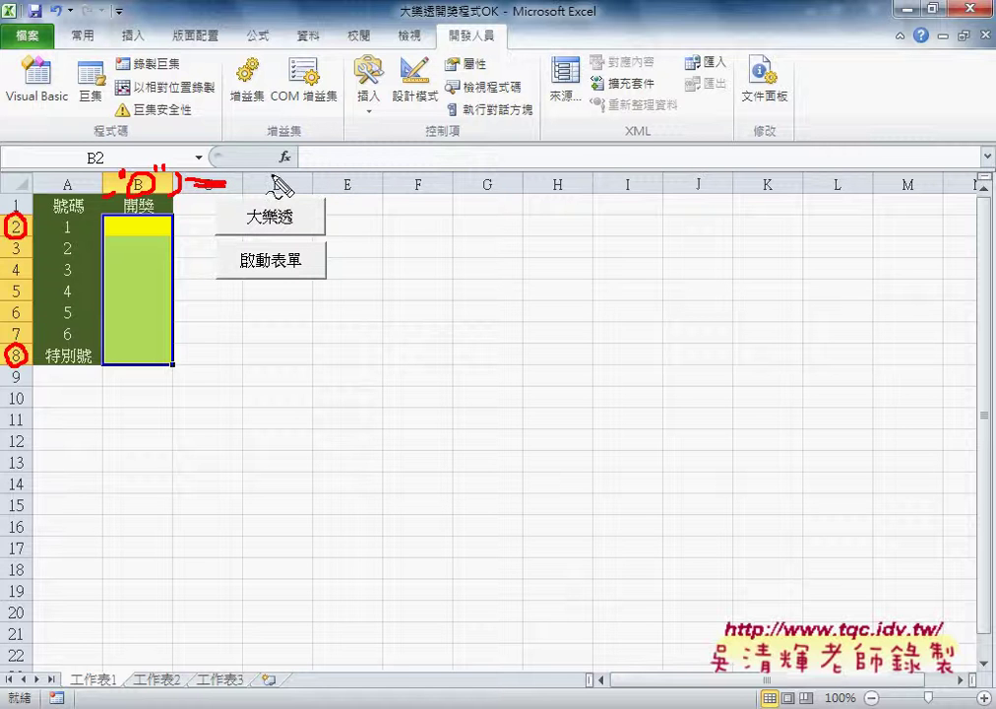
pyautogui.moveTo(267, 159)
pyautogui.mouseDown()
pyautogui.moveTo(269, 187)
pyautogui.moveTo(344, 187)
pyautogui.mouseUp()
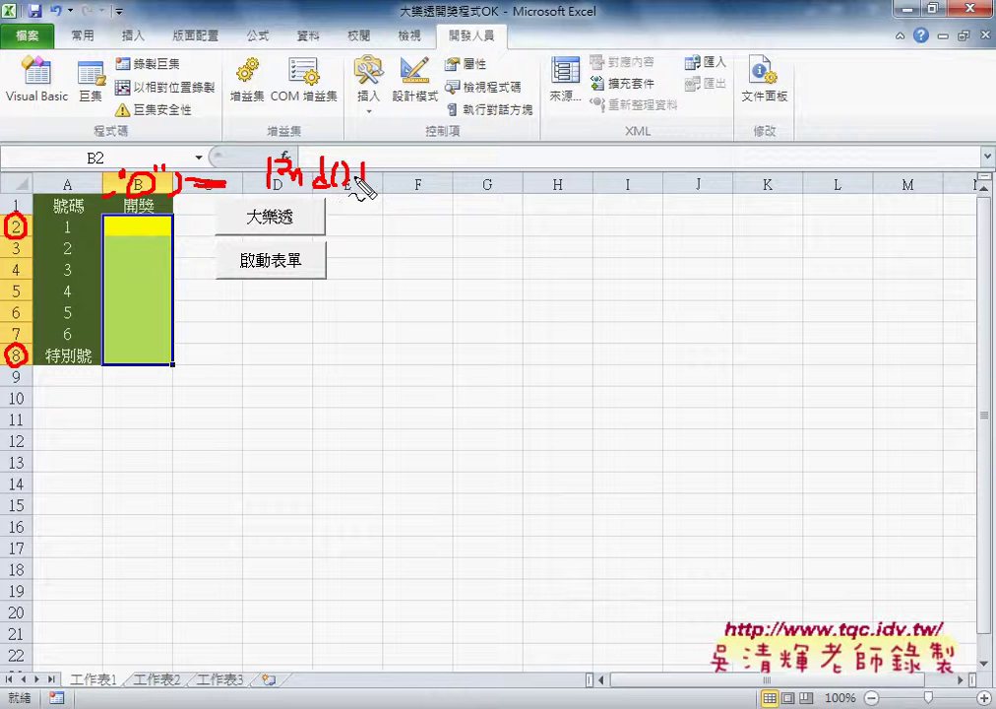
# - Extend the handwritten note to Int(Rnd()*49)+1, noting the 0-48 range, and underline it
pyautogui.moveTo(356, 179); pyautogui.dragTo(371, 178)
pyautogui.moveTo(364, 169); pyautogui.dragTo(372, 186)
pyautogui.moveTo(372, 171); pyautogui.dragTo(358, 186)
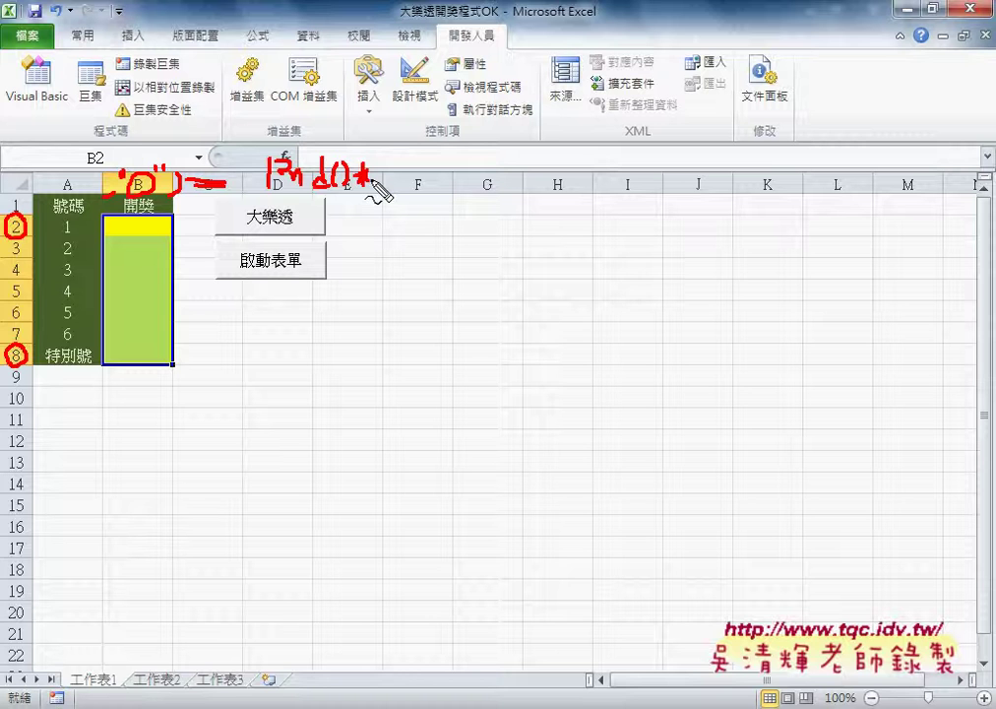
pyautogui.moveTo(377, 175)
pyautogui.mouseDown()
pyautogui.moveTo(389, 195)
pyautogui.moveTo(400, 173)
pyautogui.moveTo(406, 186)
pyautogui.mouseUp()
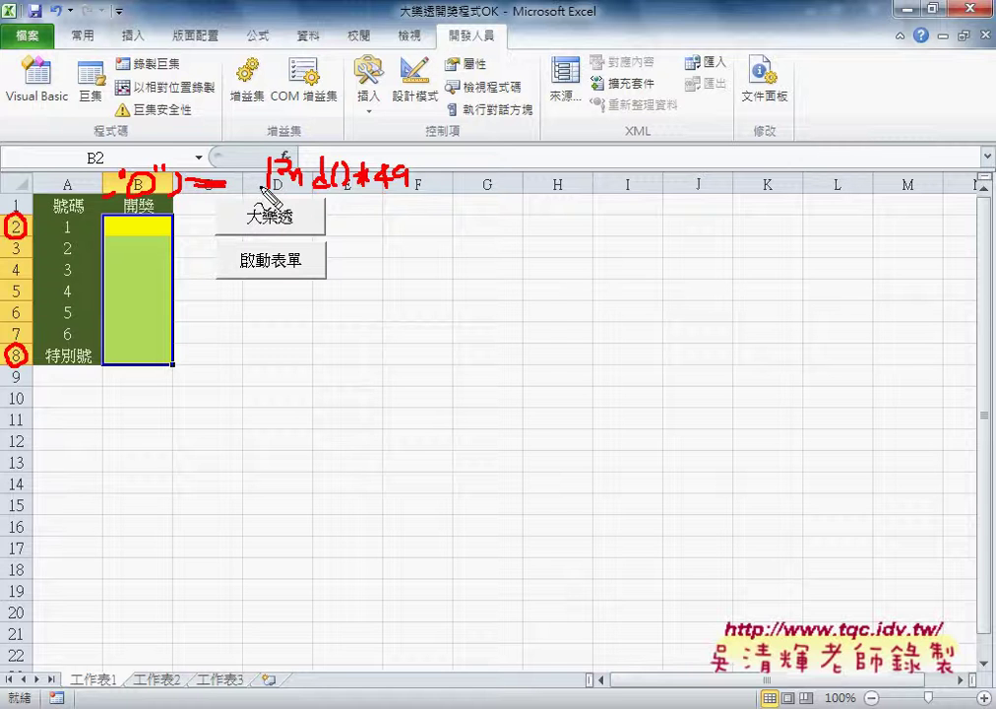
pyautogui.moveTo(282, 188); pyautogui.dragTo(341, 189)
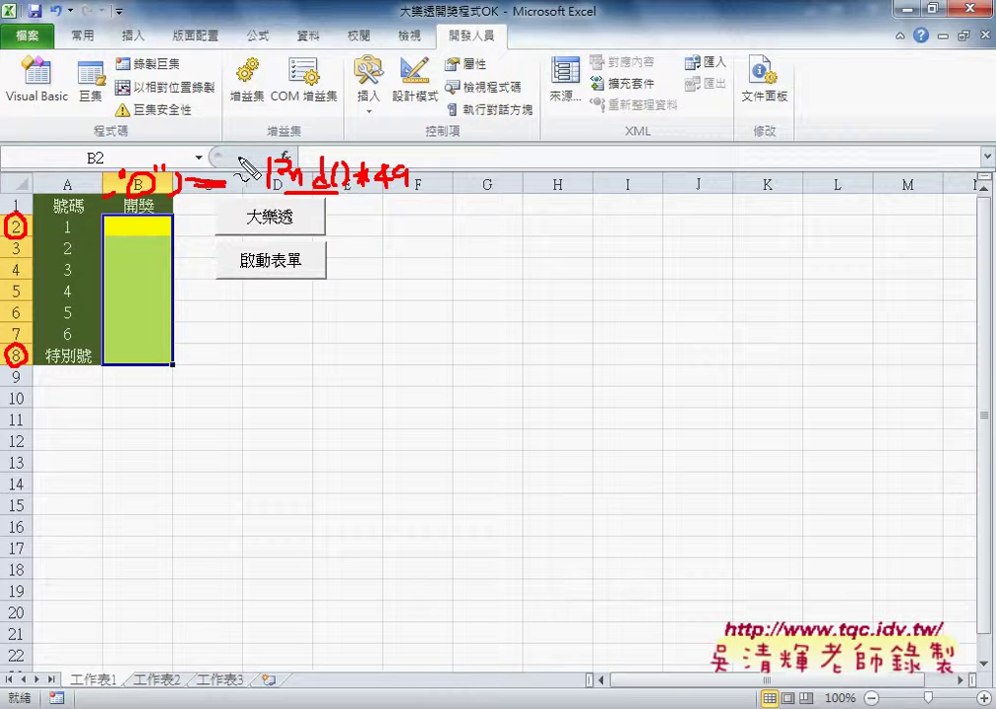
pyautogui.moveTo(239, 172); pyautogui.dragTo(241, 190)
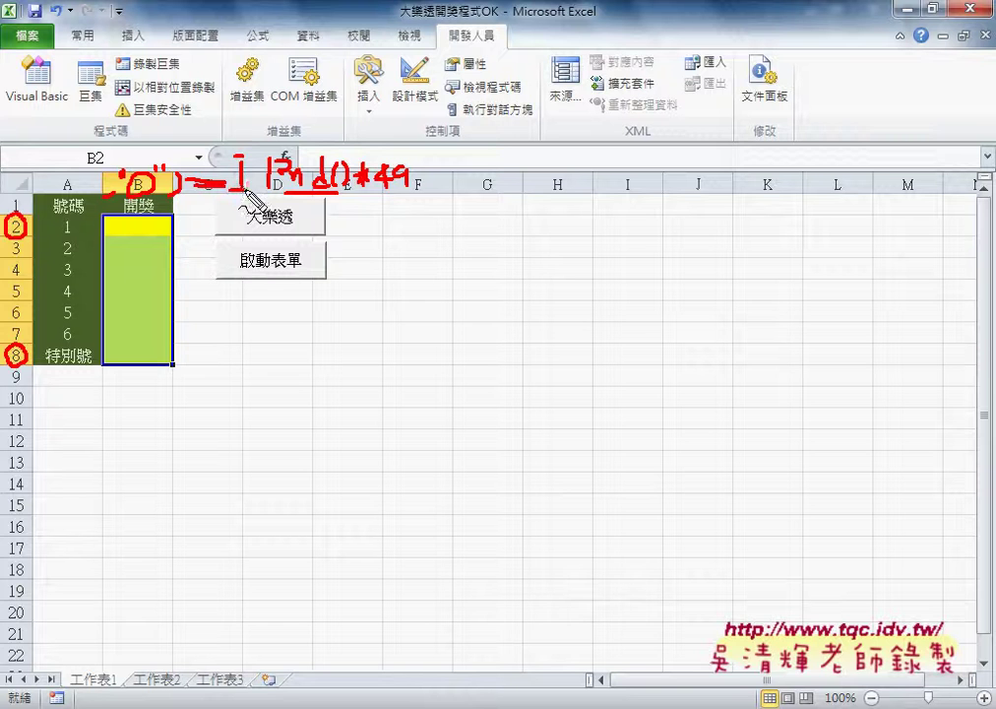
pyautogui.moveTo(277, 148); pyautogui.dragTo(275, 202)
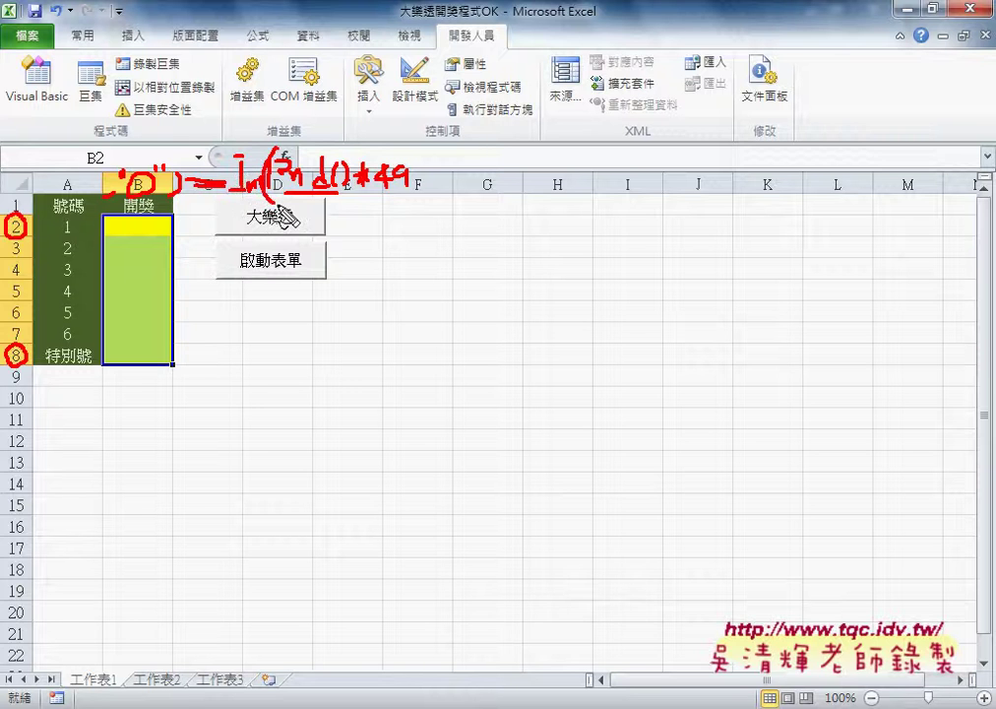
pyautogui.moveTo(311, 156); pyautogui.dragTo(323, 149)
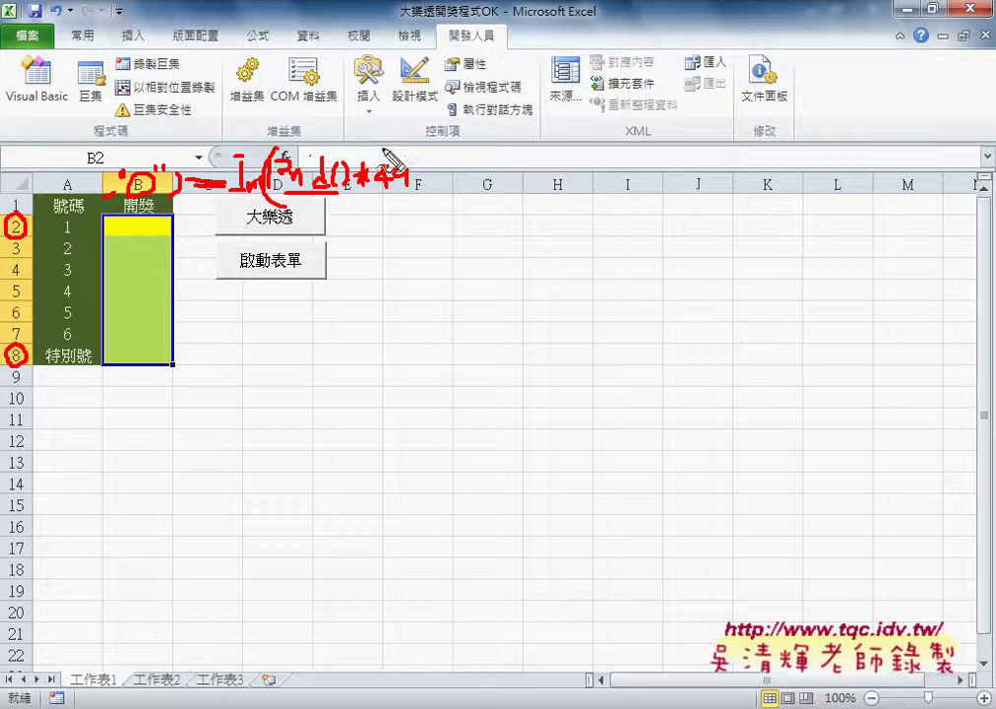
pyautogui.moveTo(417, 168); pyautogui.dragTo(411, 207)
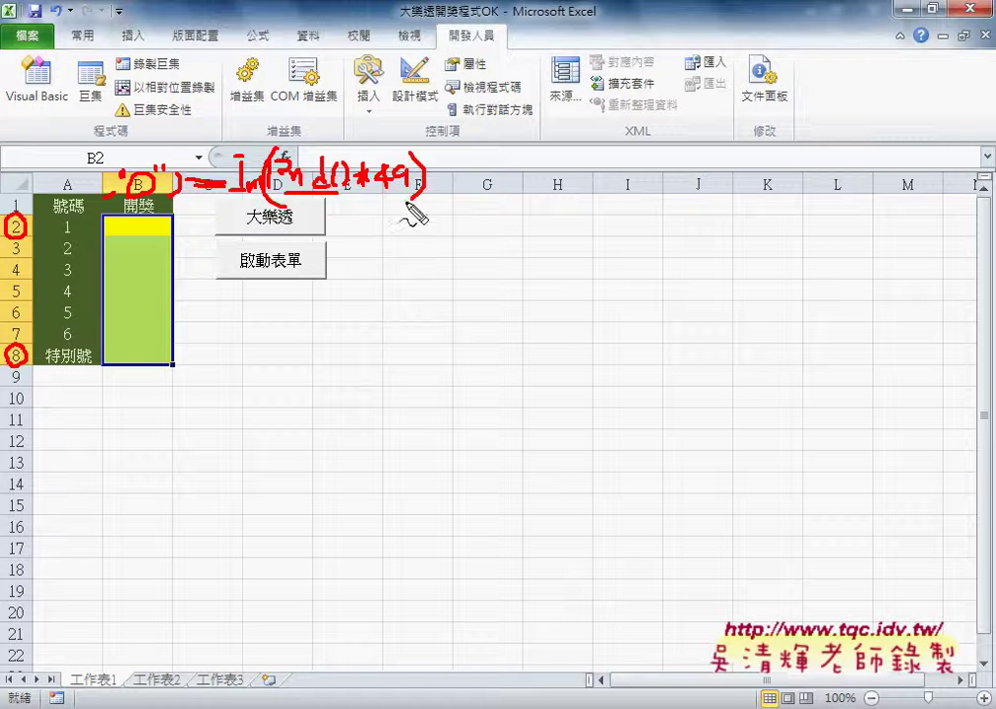
pyautogui.moveTo(313, 189); pyautogui.dragTo(403, 189)
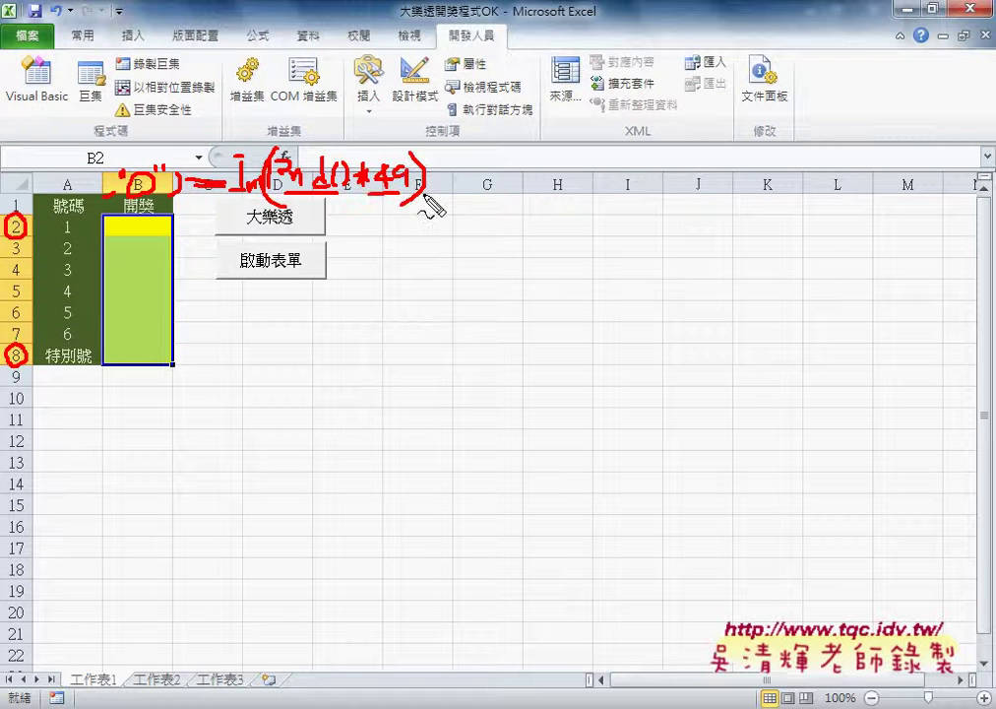
pyautogui.moveTo(291, 101)
pyautogui.mouseDown()
pyautogui.moveTo(297, 119)
pyautogui.moveTo(350, 118)
pyautogui.moveTo(345, 128)
pyautogui.moveTo(366, 130)
pyautogui.moveTo(372, 110)
pyautogui.mouseUp()
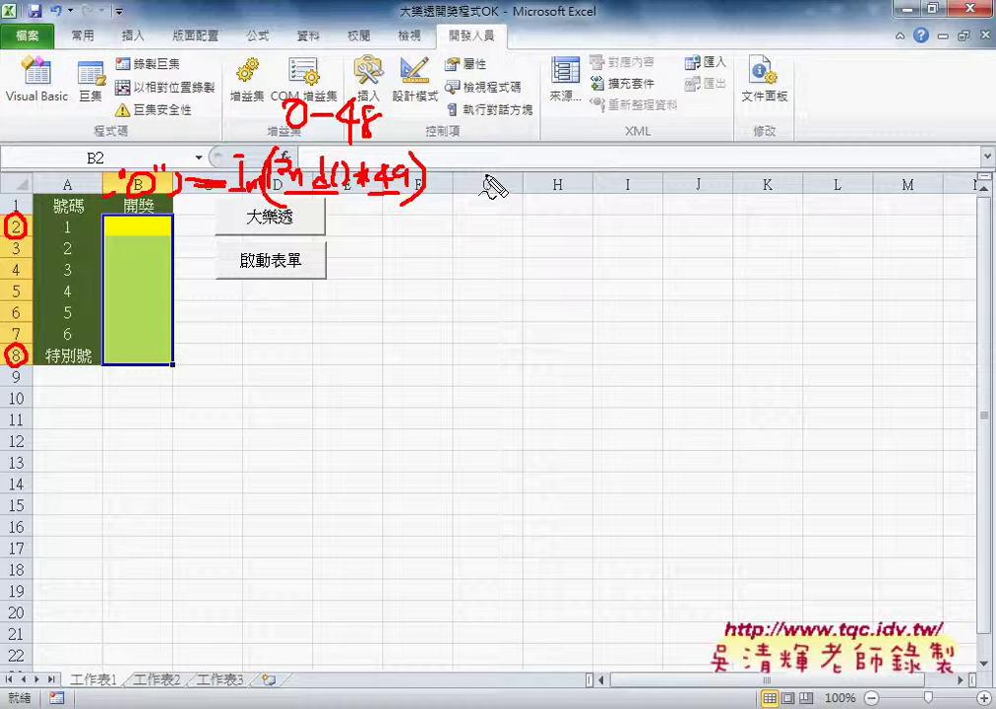
pyautogui.moveTo(429, 179)
pyautogui.mouseDown()
pyautogui.moveTo(451, 179)
pyautogui.moveTo(441, 193)
pyautogui.moveTo(465, 208)
pyautogui.mouseUp()
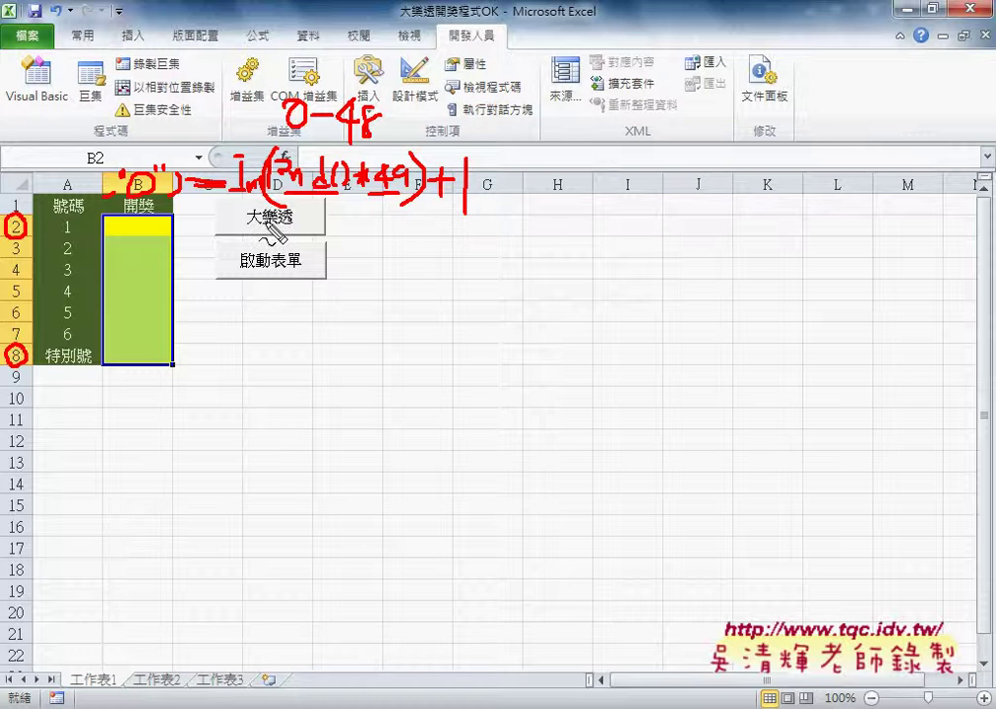
pyautogui.moveTo(236, 209); pyautogui.dragTo(452, 208)
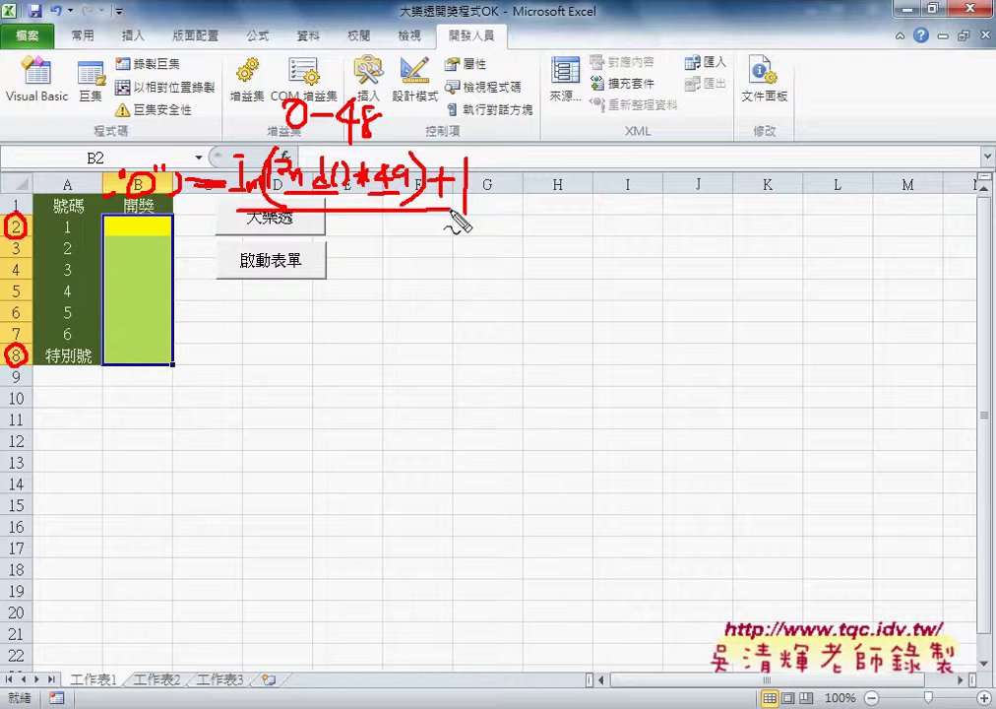
# - Erase the red pen annotations and return to the lottery workbook window
pyautogui.press('Escape')
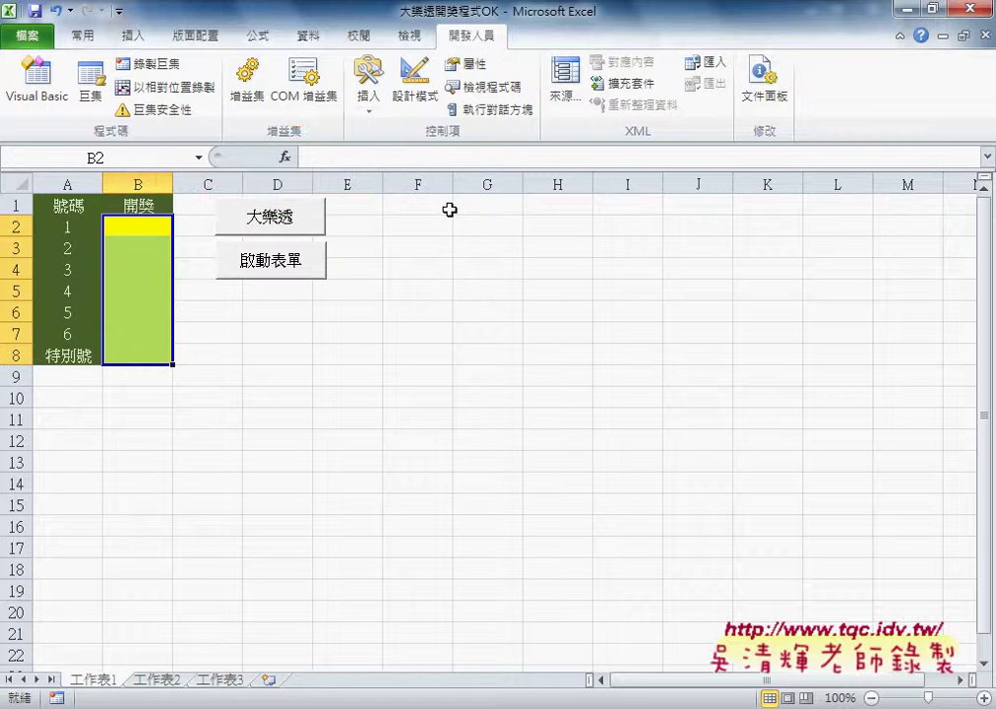
pyautogui.click(447, 704)
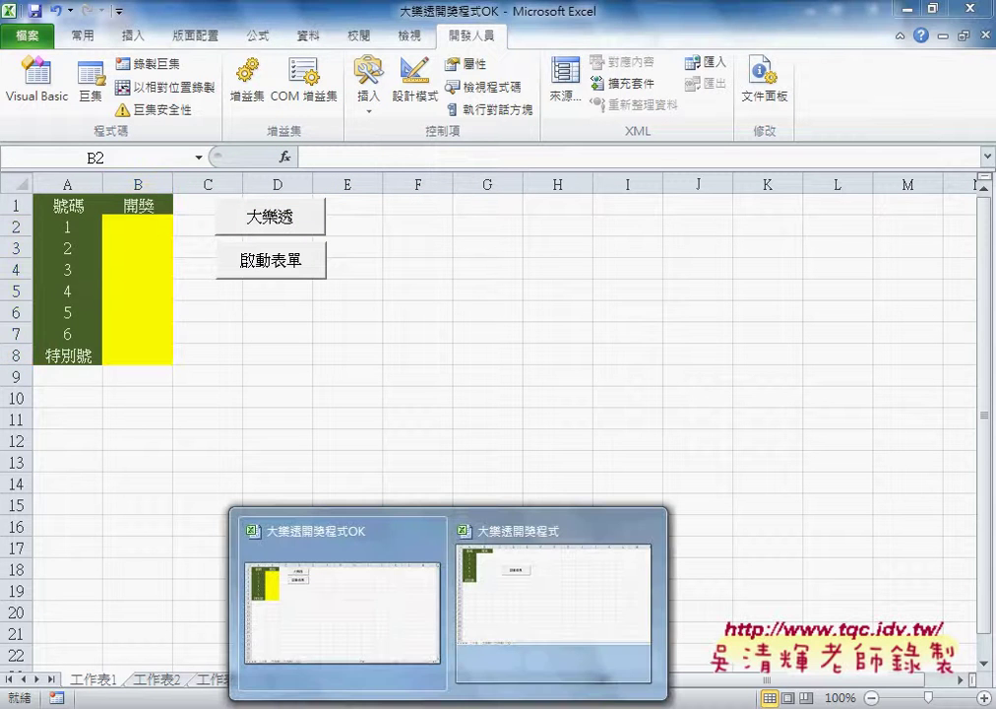
pyautogui.click(395, 606)
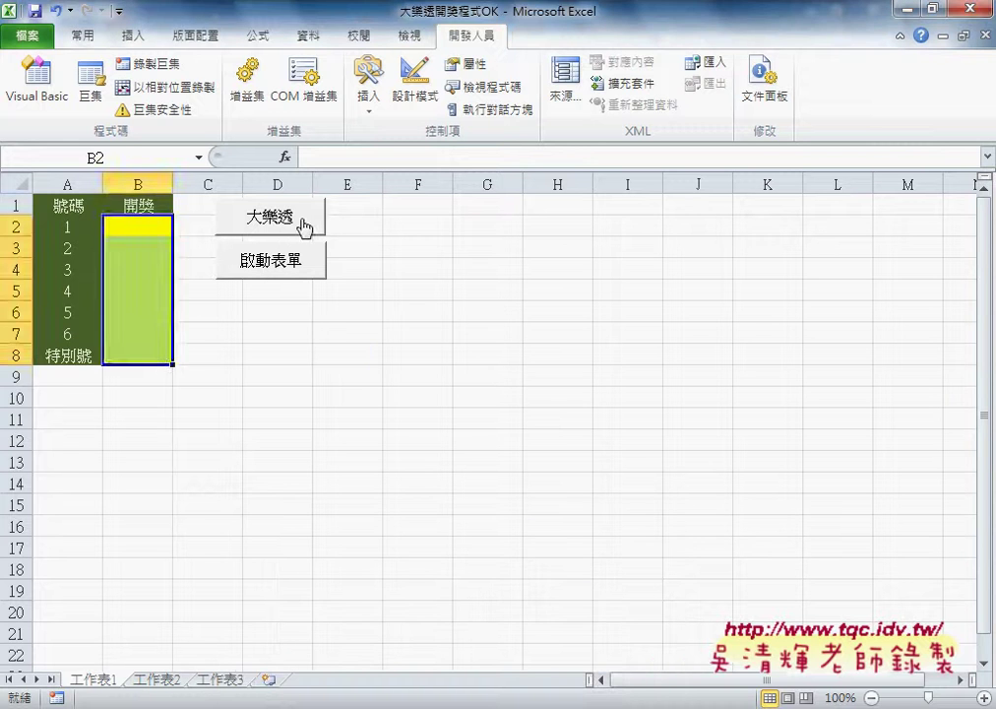
# - Open the 大樂透 code through the button's Assign Macro > Edit, cancelling Insert > Procedure
pyautogui.rightClick(309, 220)
pyautogui.click(378, 381)
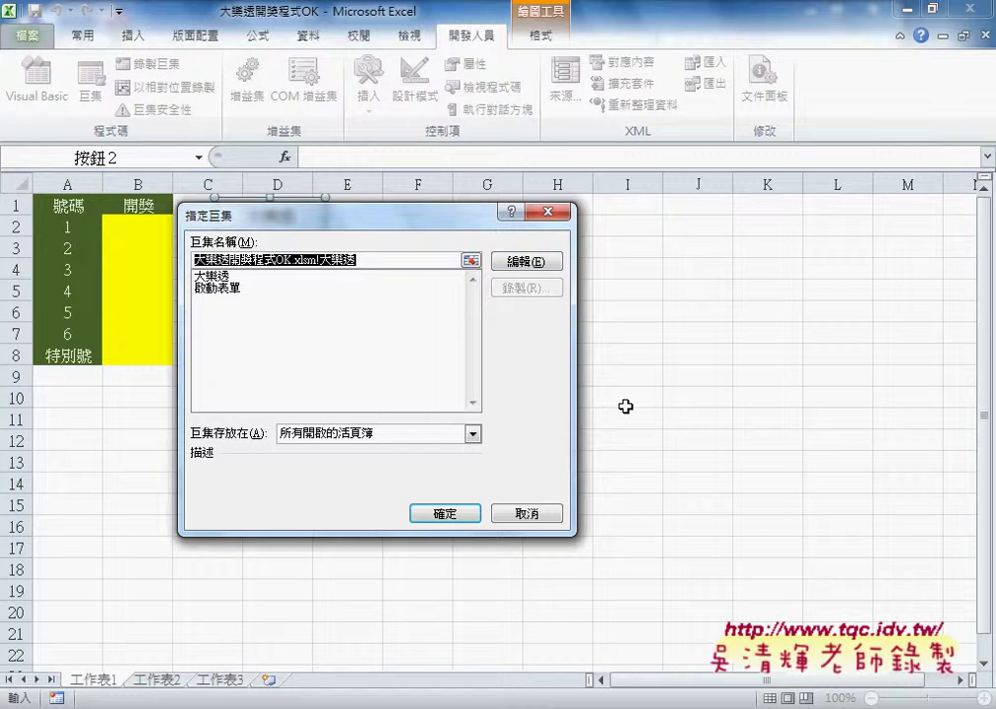
pyautogui.click(514, 260)
pyautogui.moveTo(379, 82); pyautogui.dragTo(529, 58)
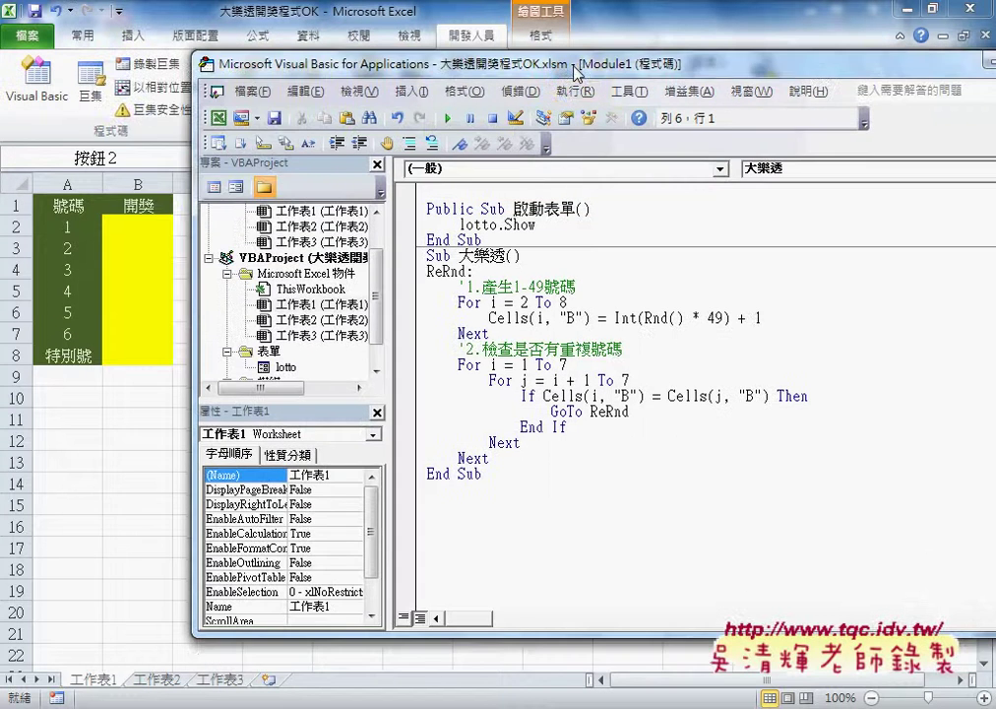
pyautogui.moveTo(482, 251); pyautogui.dragTo(584, 252)
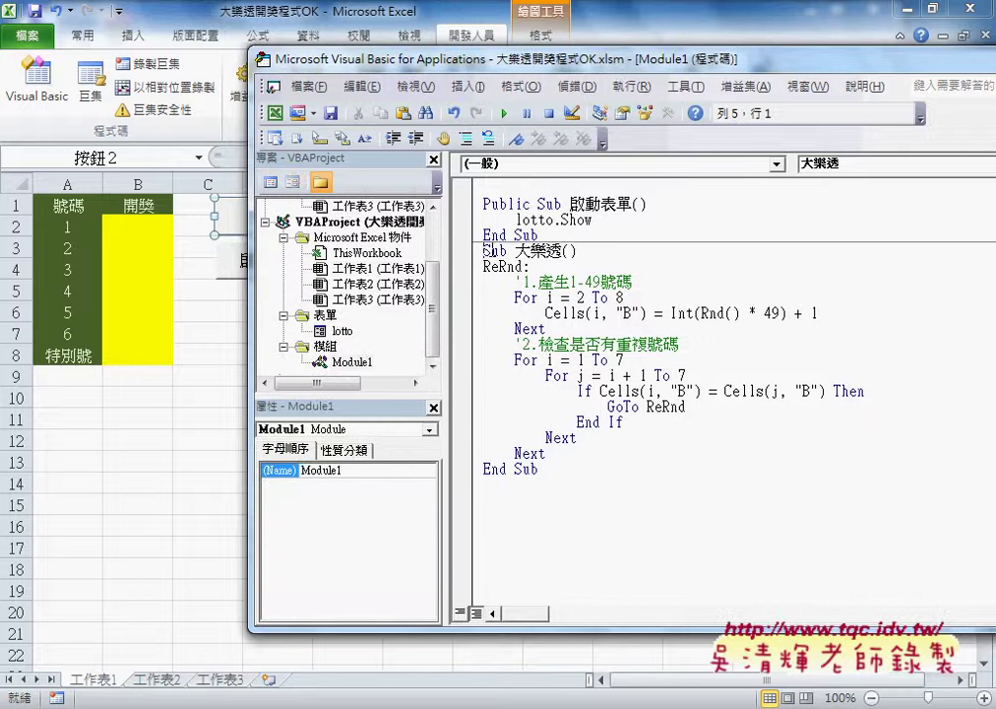
pyautogui.click(467, 85)
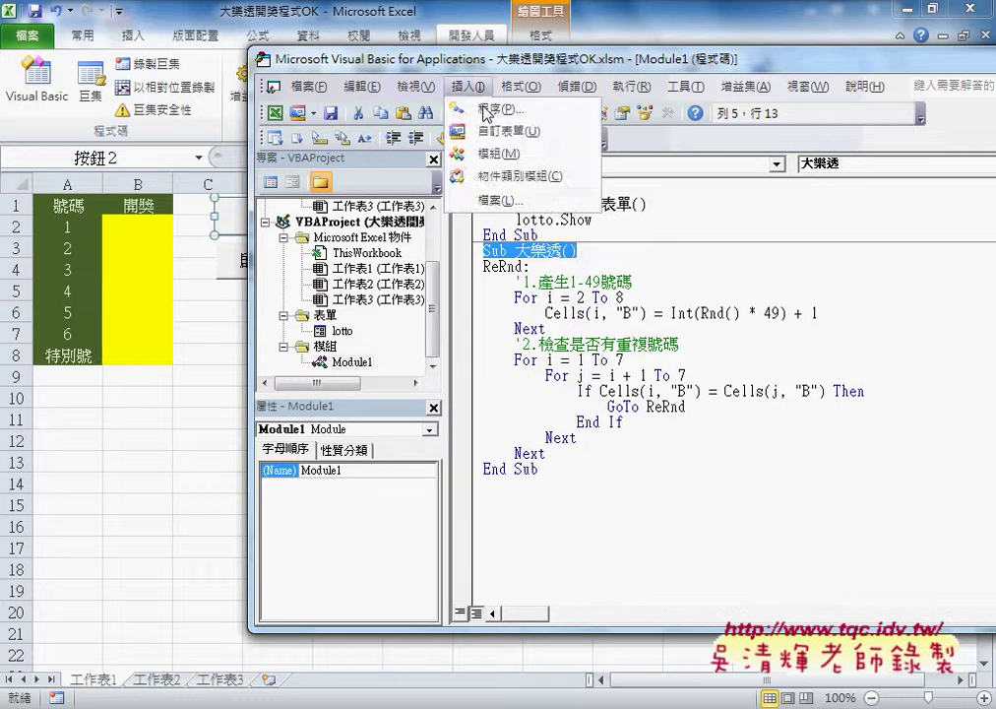
pyautogui.click(483, 107)
pyautogui.click(573, 228)
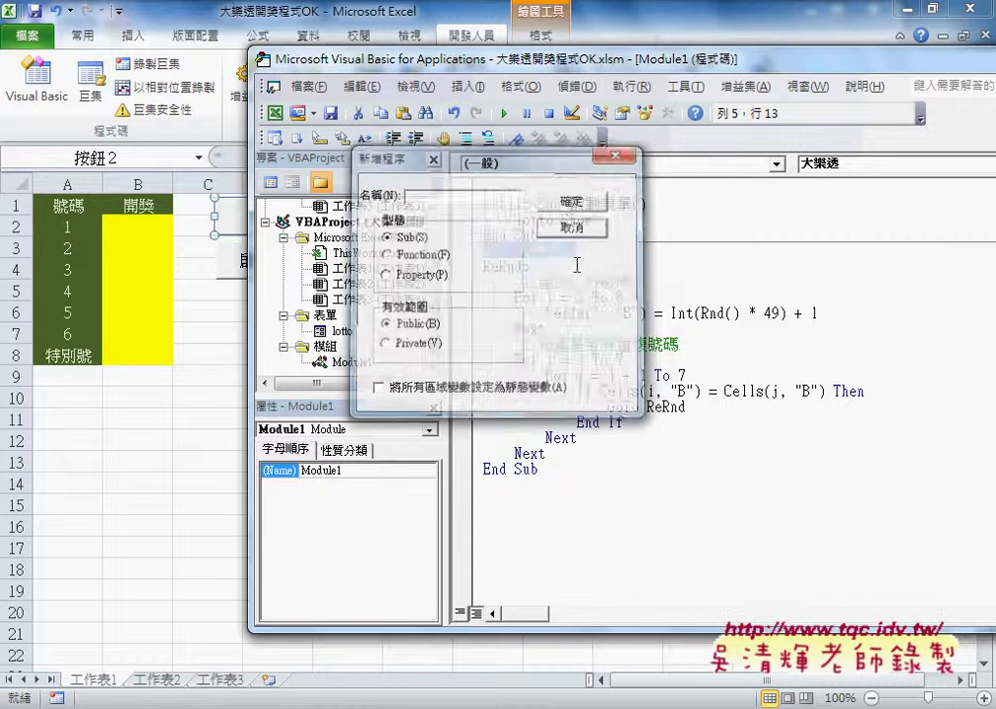
# - Highlight the For i = 2 To 8 line, the Int(Rnd() * 49) + 1 expression and the duplicate-check block
pyautogui.moveTo(512, 297); pyautogui.dragTo(633, 297)
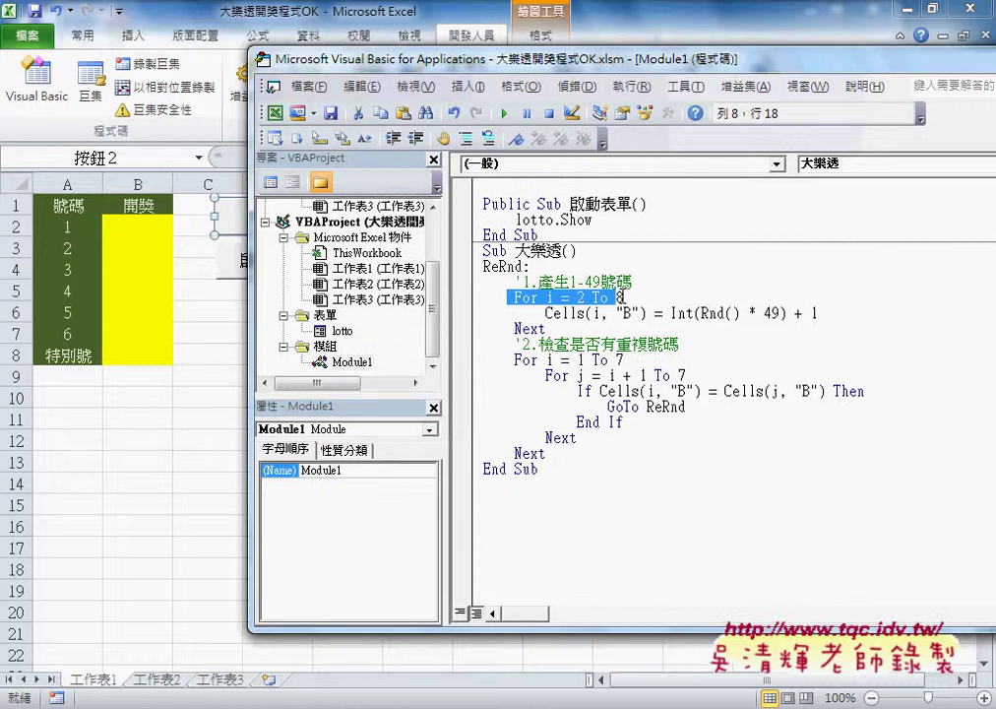
pyautogui.moveTo(545, 313); pyautogui.dragTo(817, 313)
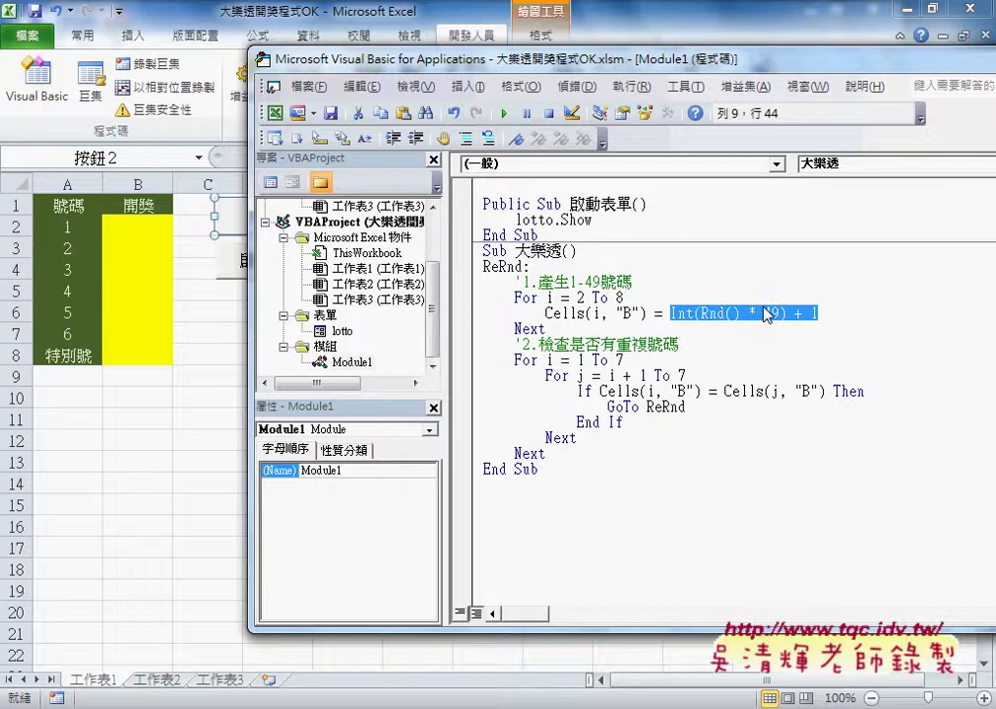
pyautogui.moveTo(817, 313); pyautogui.dragTo(670, 313)
pyautogui.moveTo(458, 453); pyautogui.dragTo(459, 361)
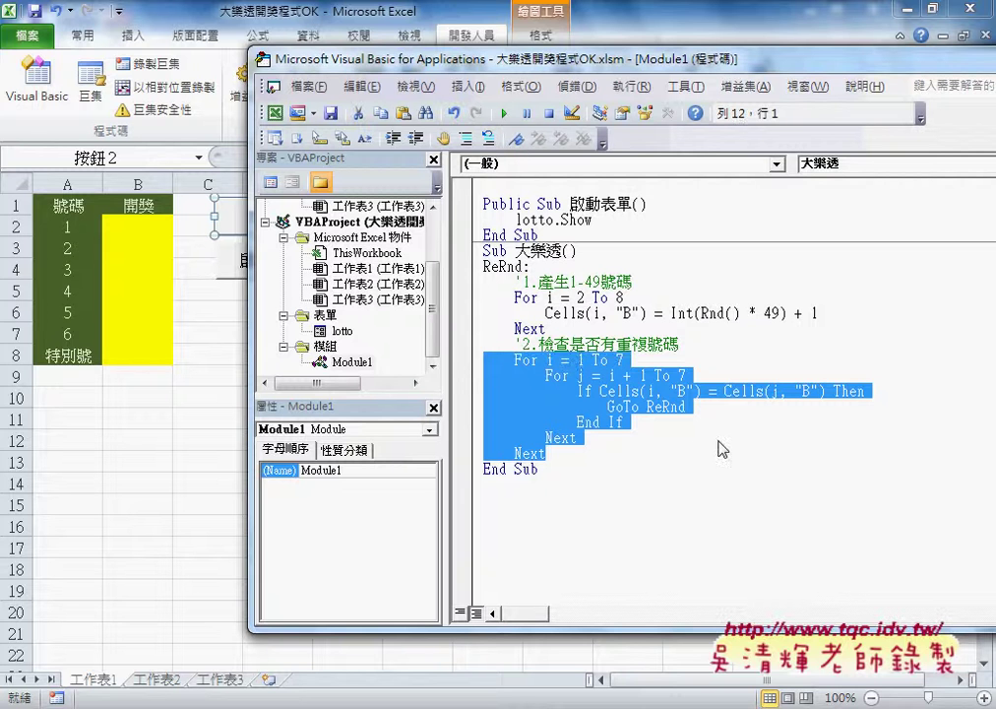
pyautogui.click(550, 313)
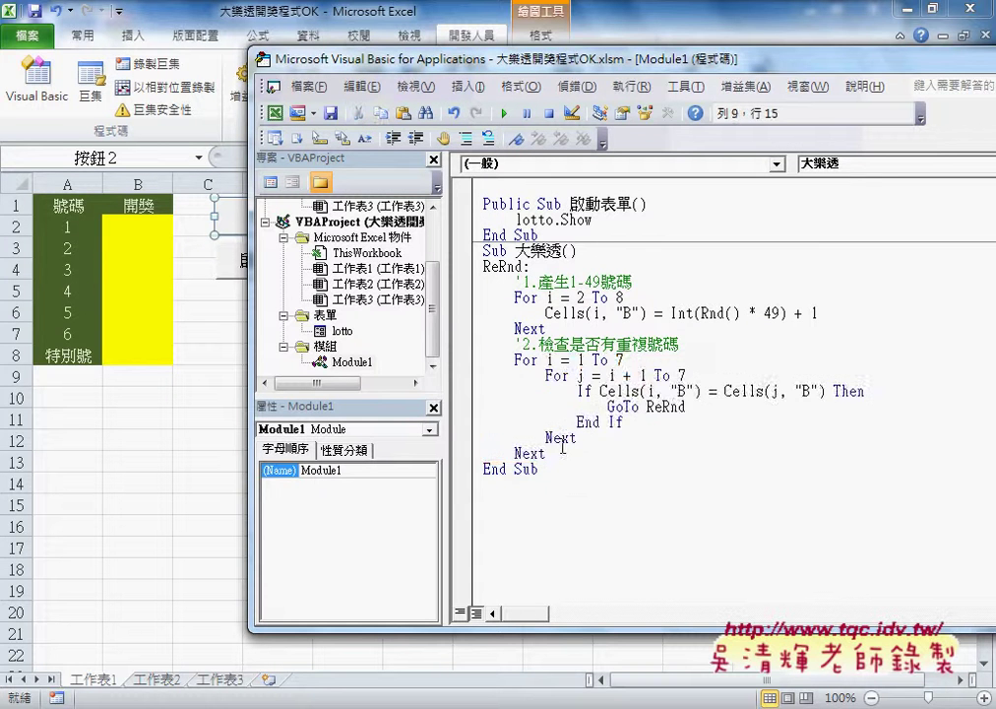
# - Comment out the duplicate-check loop, run the macro twice, and circle the repeated 16s
pyautogui.moveTo(542, 453); pyautogui.dragTo(477, 360)
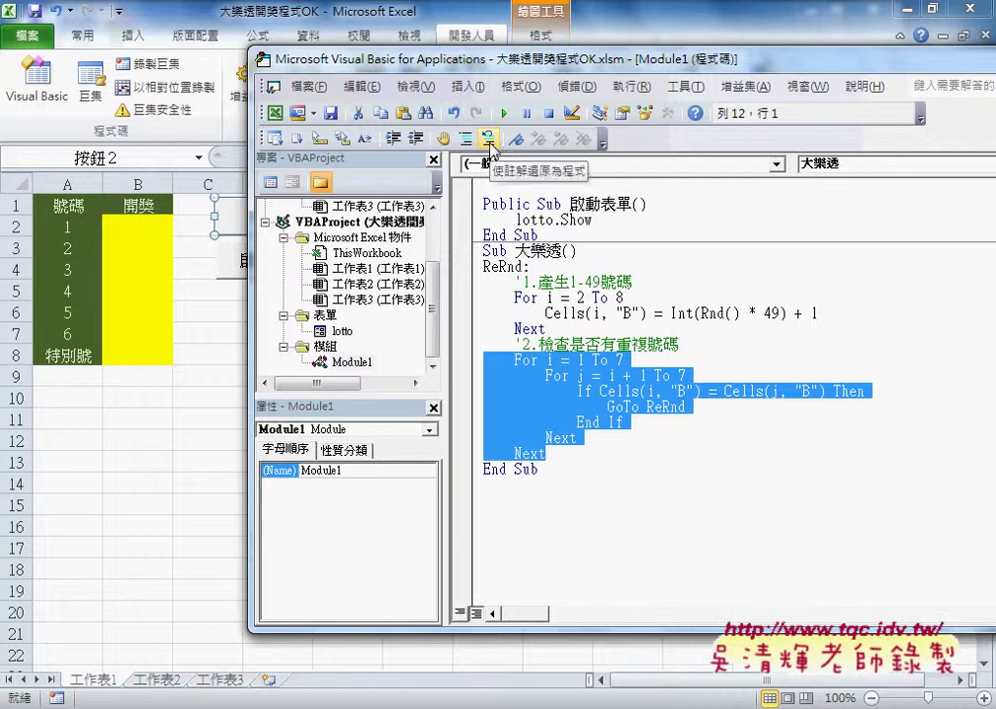
pyautogui.click(488, 140)
pyautogui.click(504, 114)
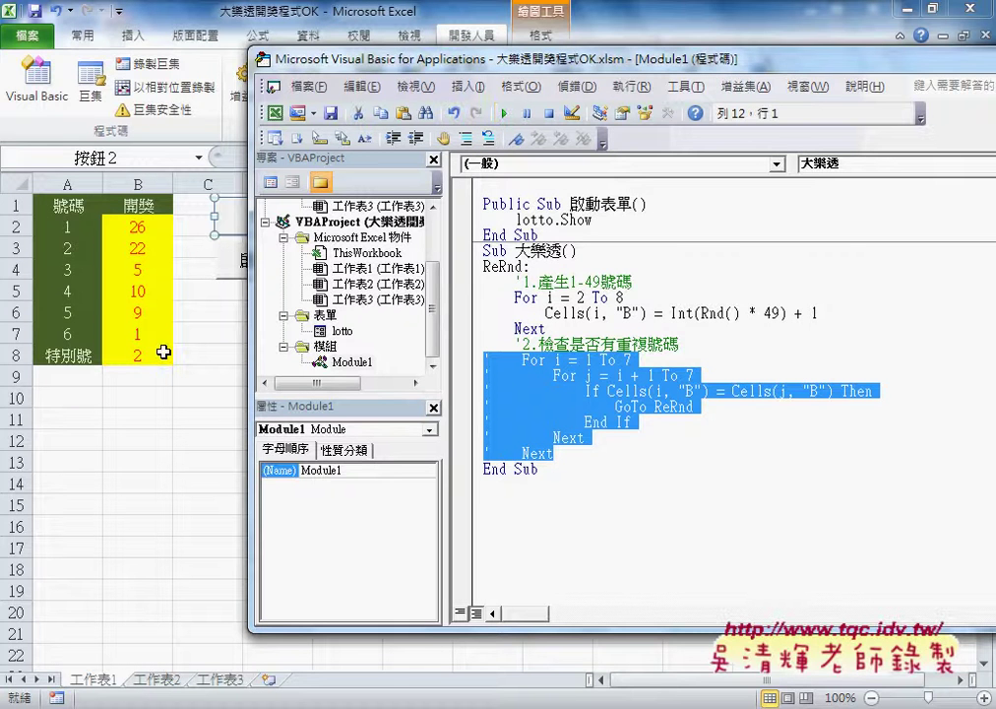
pyautogui.click(505, 114)
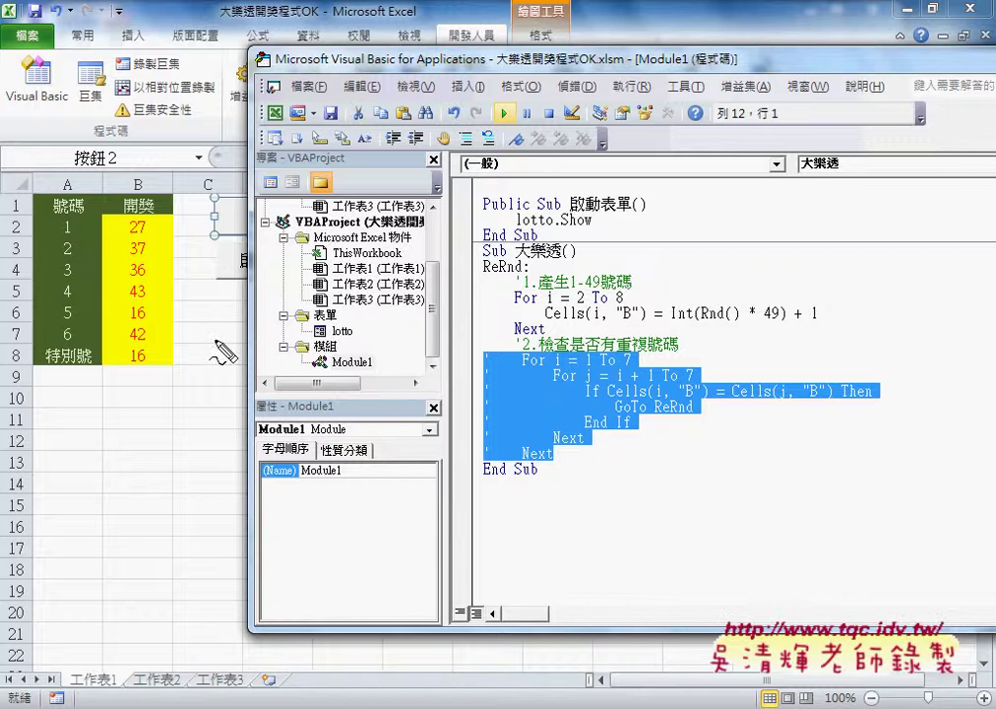
pyautogui.moveTo(140, 305)
pyautogui.mouseDown()
pyautogui.moveTo(133, 315)
pyautogui.moveTo(128, 307)
pyautogui.moveTo(126, 360)
pyautogui.moveTo(143, 379)
pyautogui.mouseUp()
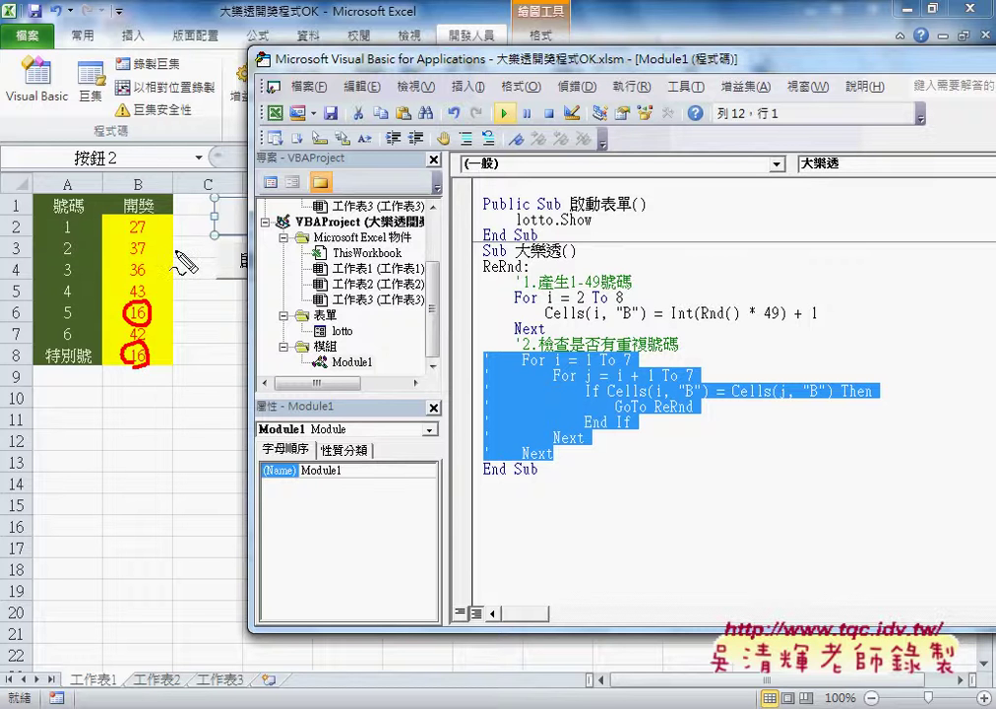
pyautogui.press('Escape')
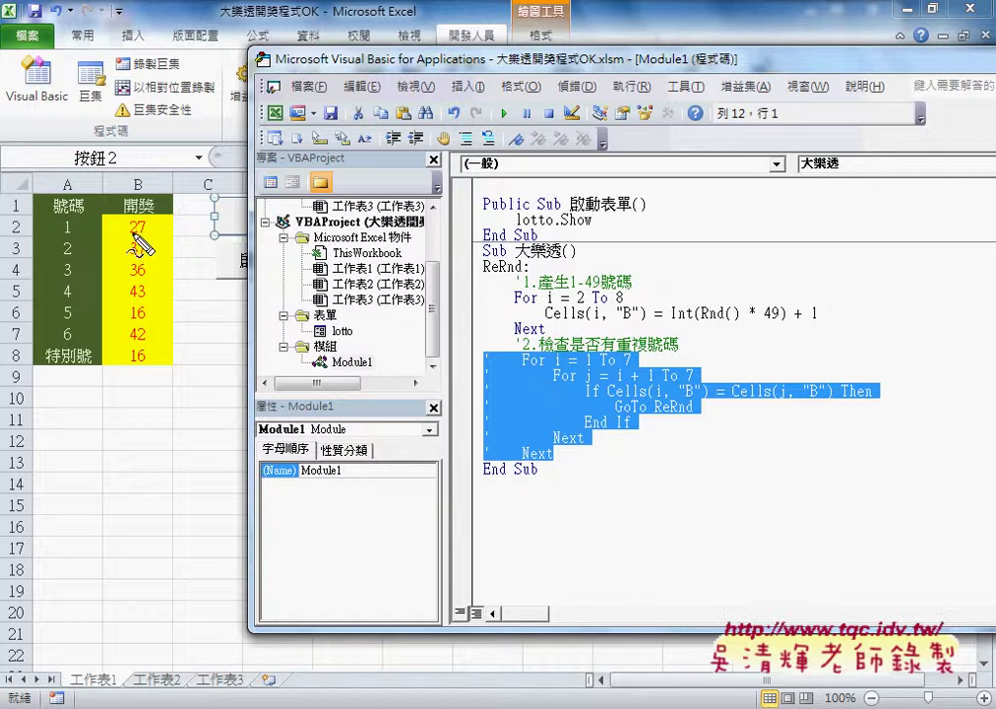
pyautogui.moveTo(126, 232); pyautogui.dragTo(153, 232)
pyautogui.moveTo(10, 229); pyautogui.dragTo(22, 228)
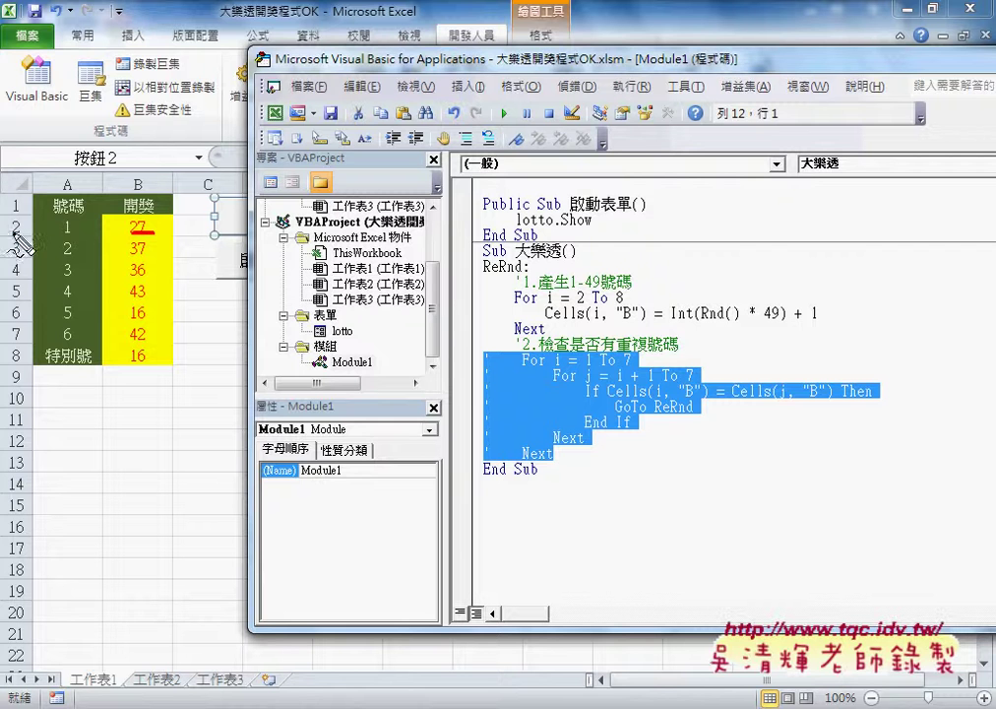
pyautogui.moveTo(551, 367); pyautogui.dragTo(564, 366)
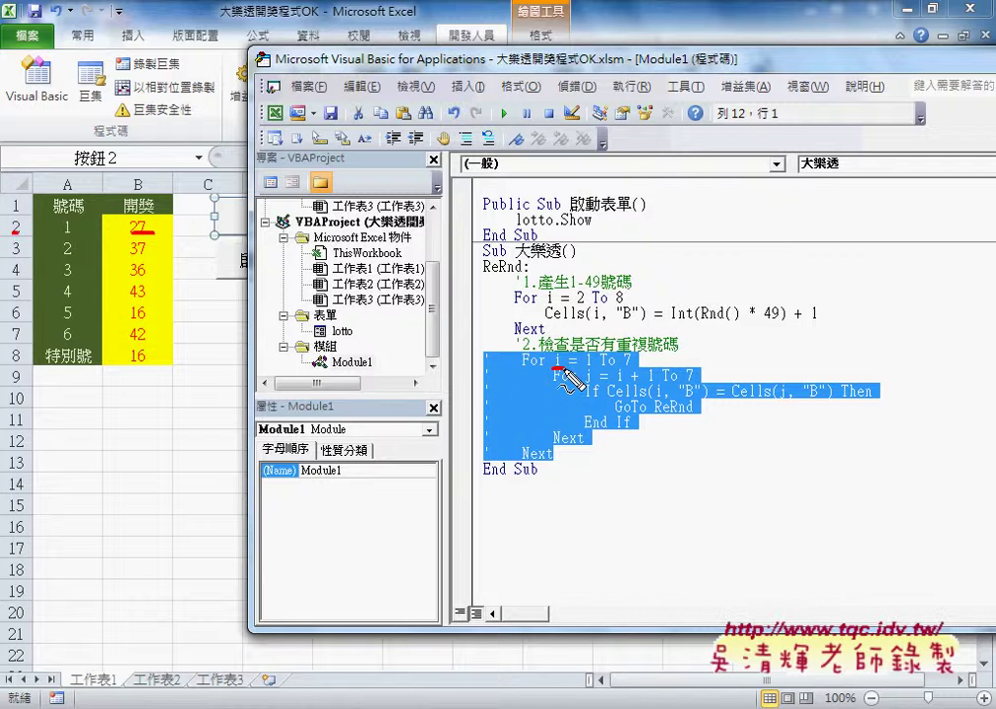
pyautogui.moveTo(150, 216); pyautogui.dragTo(148, 216)
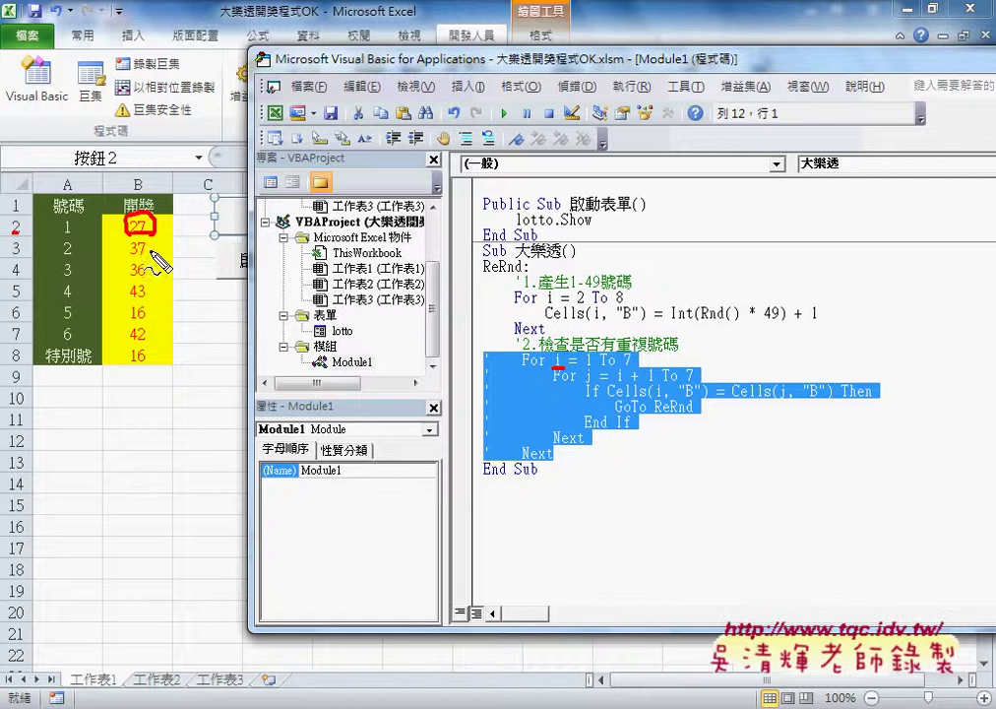
pyautogui.moveTo(145, 236); pyautogui.dragTo(150, 332)
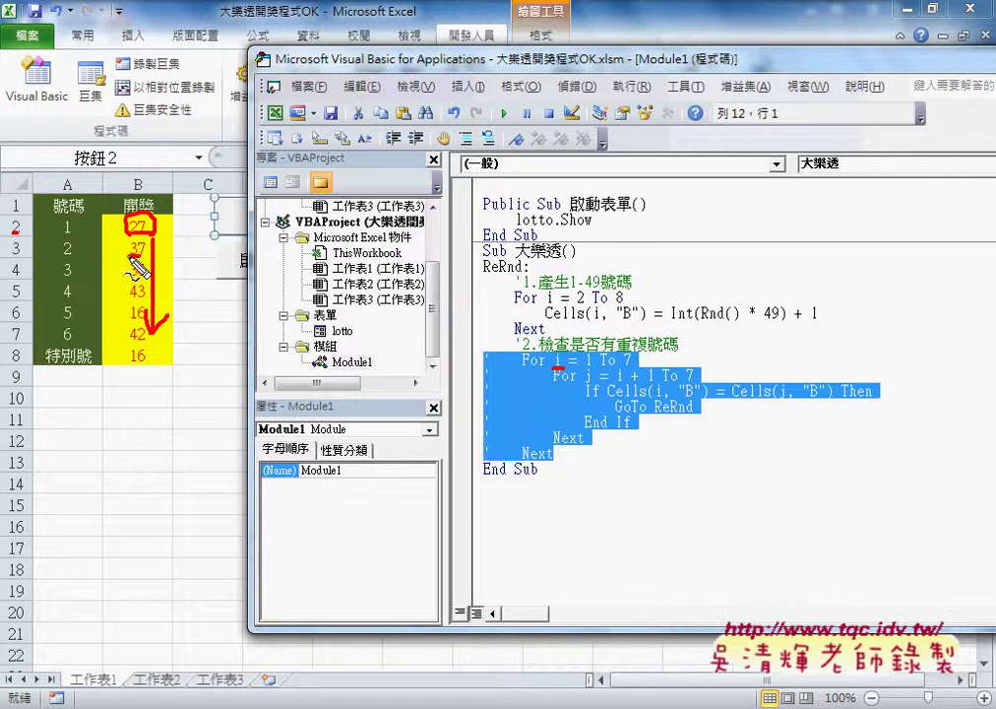
pyautogui.moveTo(148, 241); pyautogui.dragTo(154, 262)
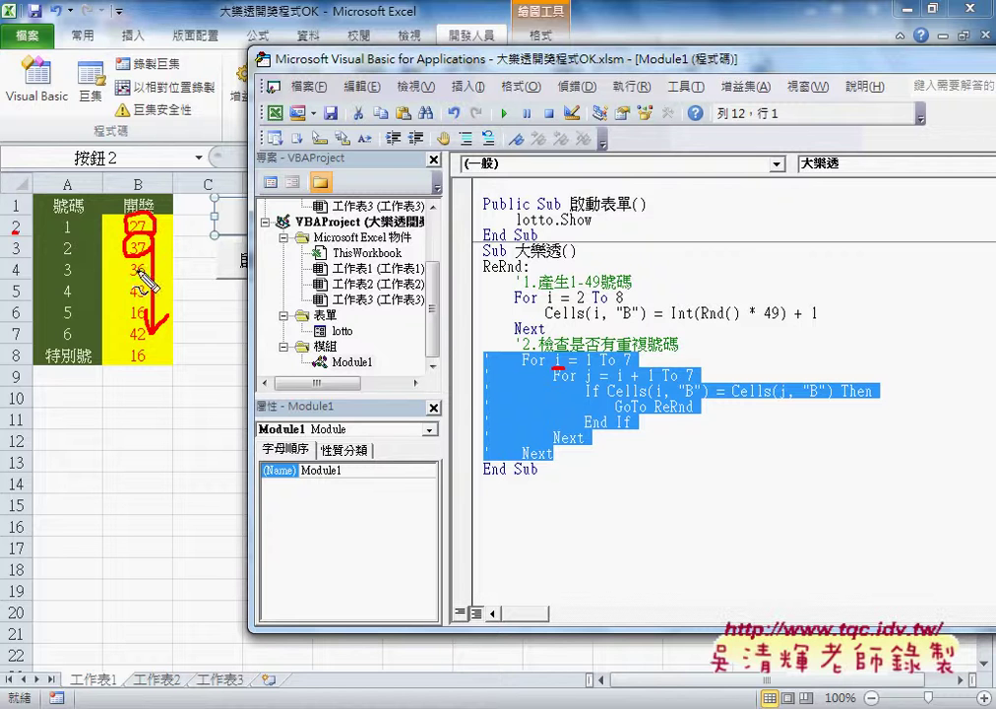
pyautogui.moveTo(145, 248); pyautogui.dragTo(146, 333)
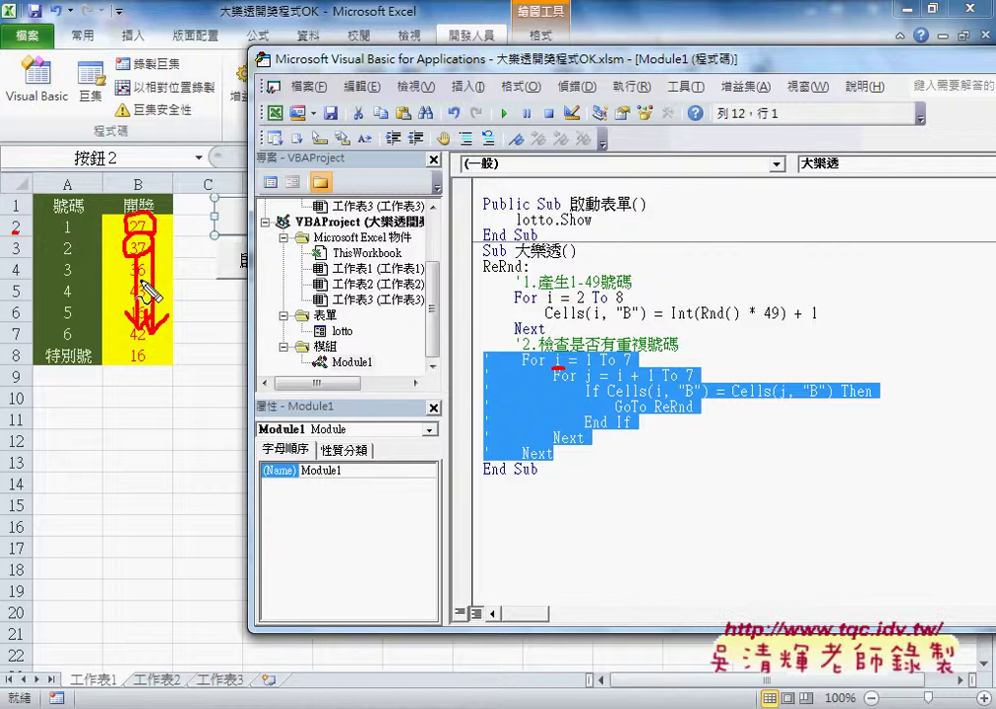
pyautogui.moveTo(138, 251); pyautogui.dragTo(153, 315)
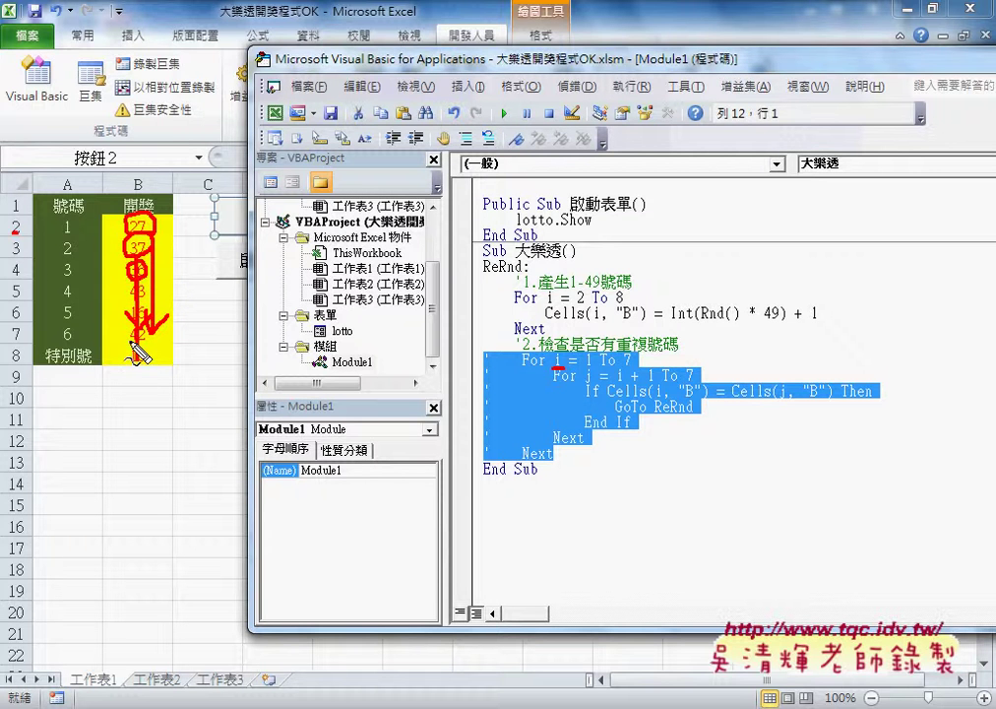
pyautogui.moveTo(140, 244); pyautogui.dragTo(140, 364)
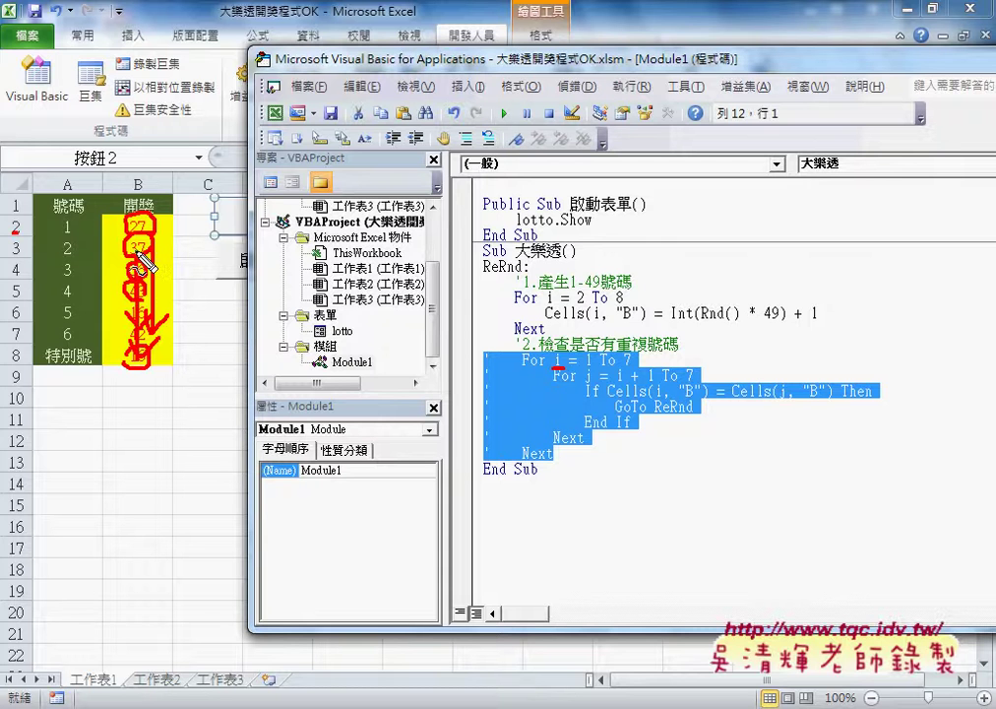
pyautogui.moveTo(134, 317); pyautogui.dragTo(112, 299)
pyautogui.press('Escape')
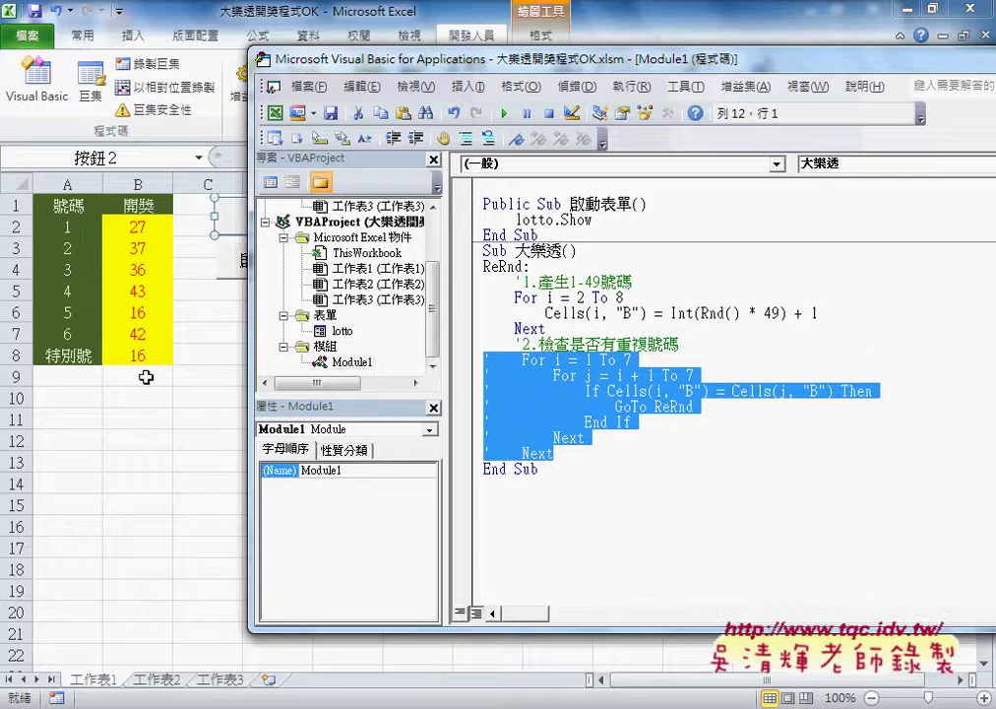
pyautogui.hotkey('ctrl', 'shift', 'd')
pyautogui.moveTo(153, 218)
pyautogui.mouseDown()
pyautogui.moveTo(169, 292)
pyautogui.moveTo(137, 236)
pyautogui.moveTo(158, 280)
pyautogui.mouseUp()
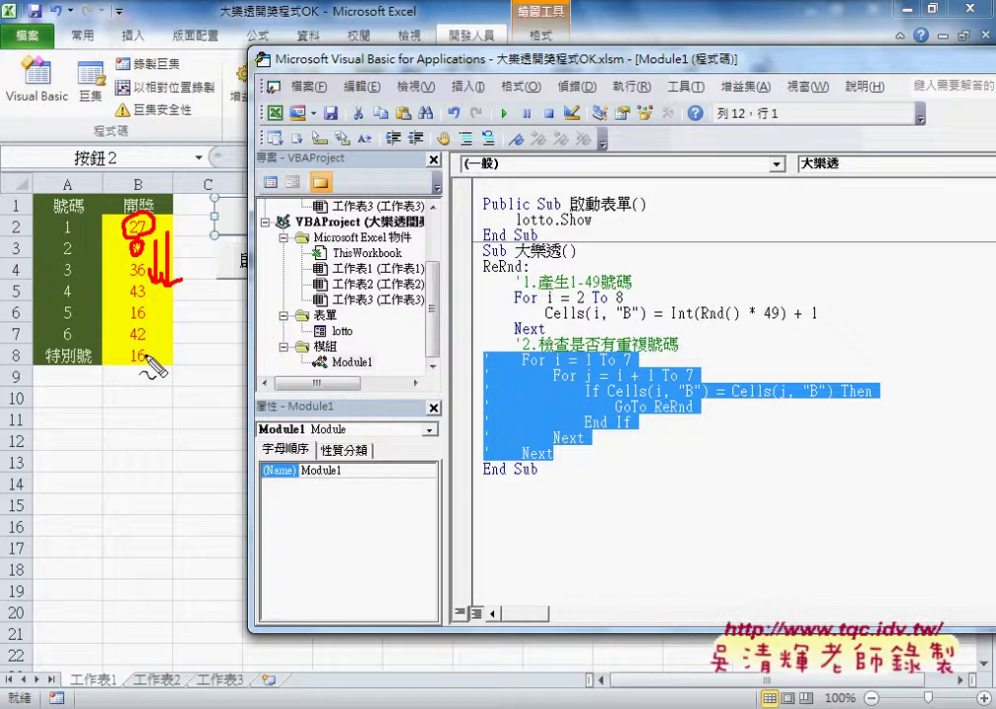
pyautogui.press('Escape')
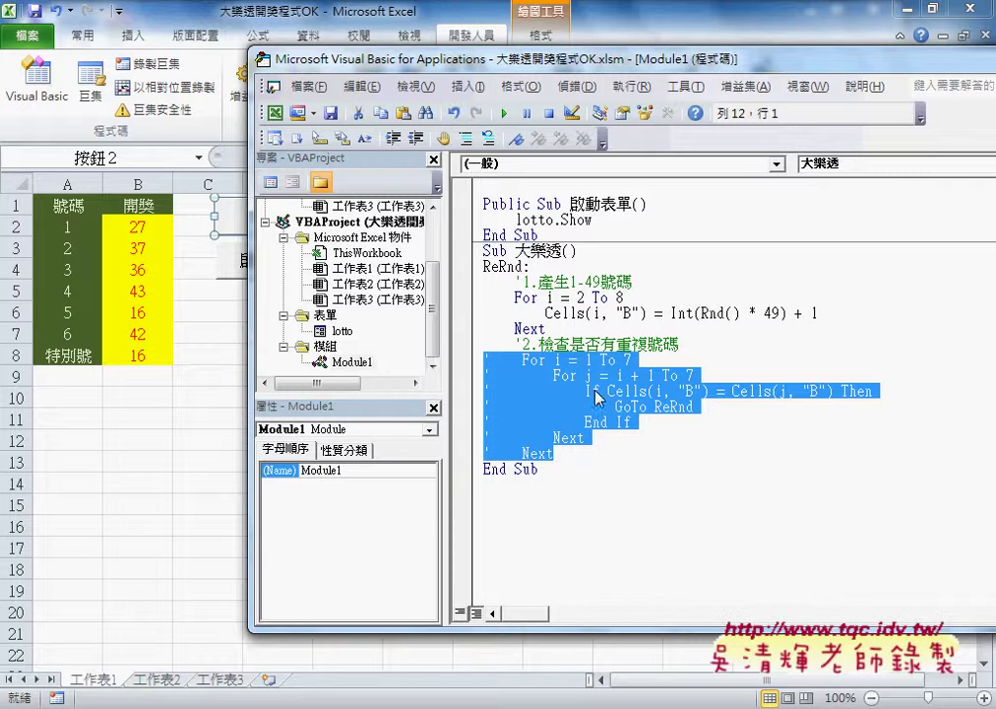
# - Uncomment the 大樂透 macro's duplicate-check For…Next loop so it runs again
pyautogui.click(599, 391)
pyautogui.moveTo(554, 454)
pyautogui.mouseDown()
pyautogui.moveTo(484, 375)
pyautogui.moveTo(484, 360)
pyautogui.mouseUp()
pyautogui.click(489, 140)
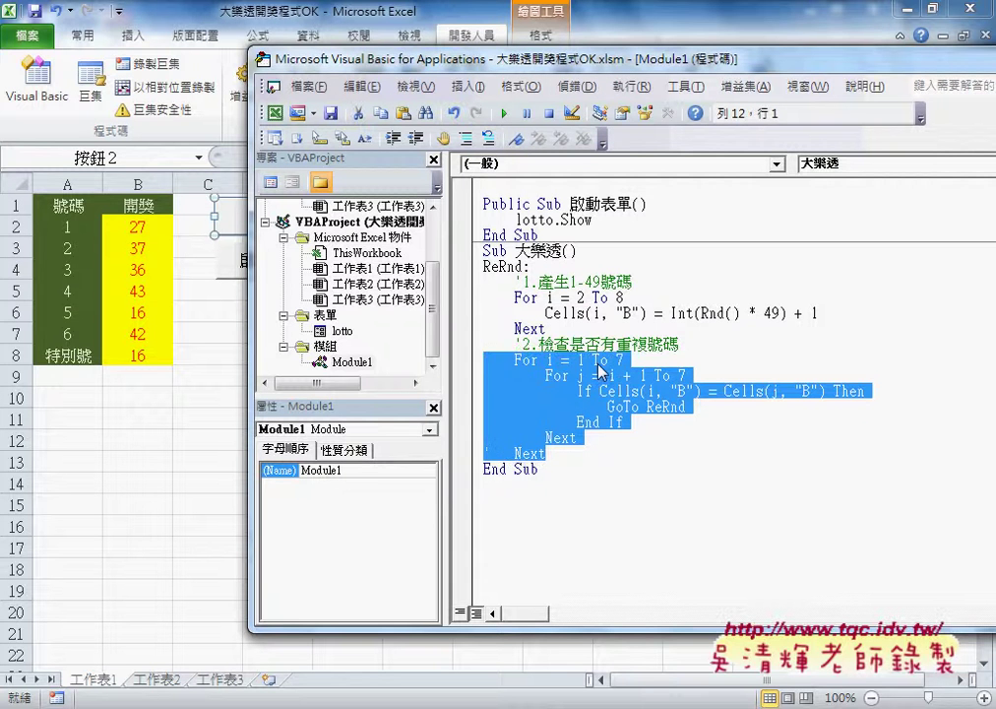
pyautogui.click(609, 375)
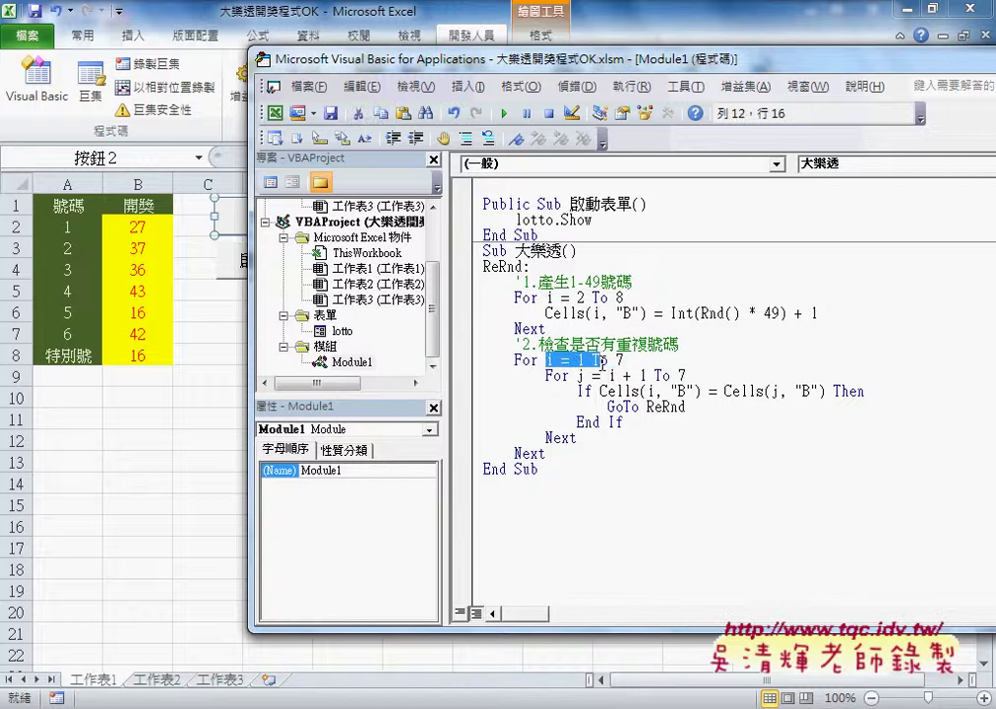
pyautogui.moveTo(546, 361); pyautogui.dragTo(624, 362)
pyautogui.click(649, 391)
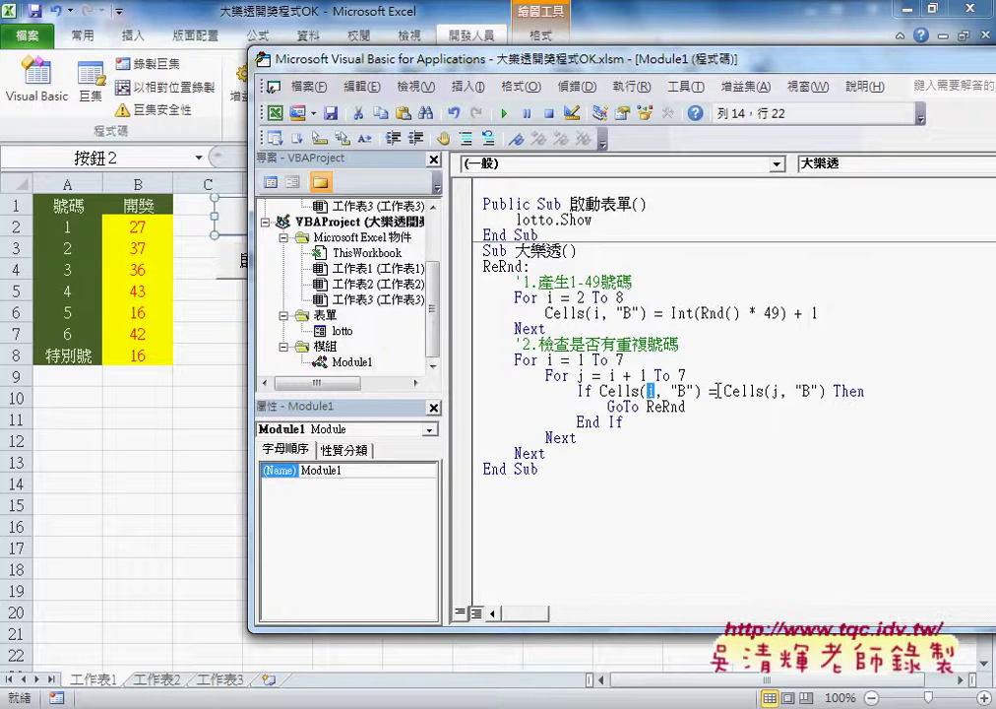
# - Change the outer duplicate-check loop to For i = 2 To 8
pyautogui.click(580, 366)
pyautogui.press('BackSpace')
pyautogui.write('2')
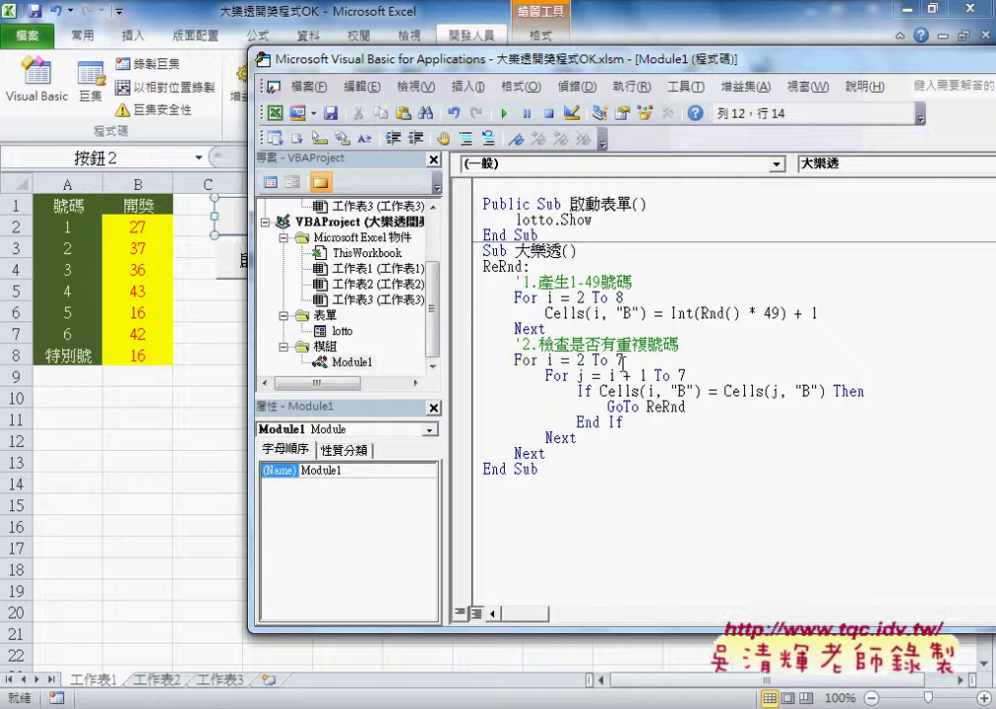
pyautogui.click(624, 362)
pyautogui.press('BackSpace')
pyautogui.write('8')
# - Change the inner loop's end value from 7 to 6, so it reads For j = i + 1 To 6
pyautogui.moveTo(701, 391); pyautogui.dragTo(602, 397)
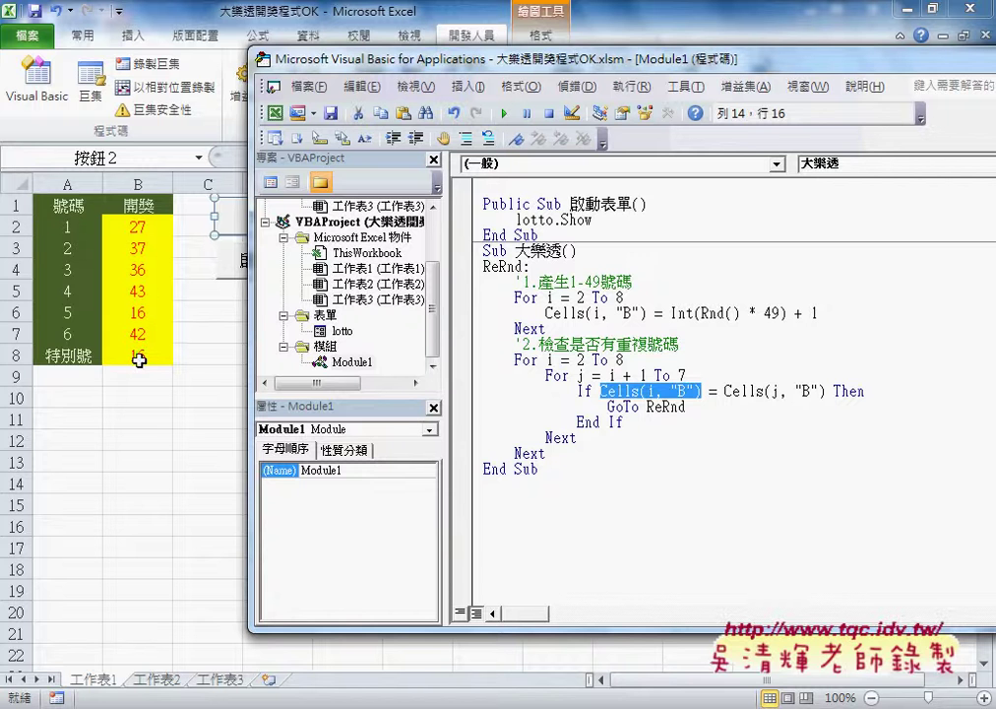
pyautogui.moveTo(579, 376); pyautogui.dragTo(588, 376)
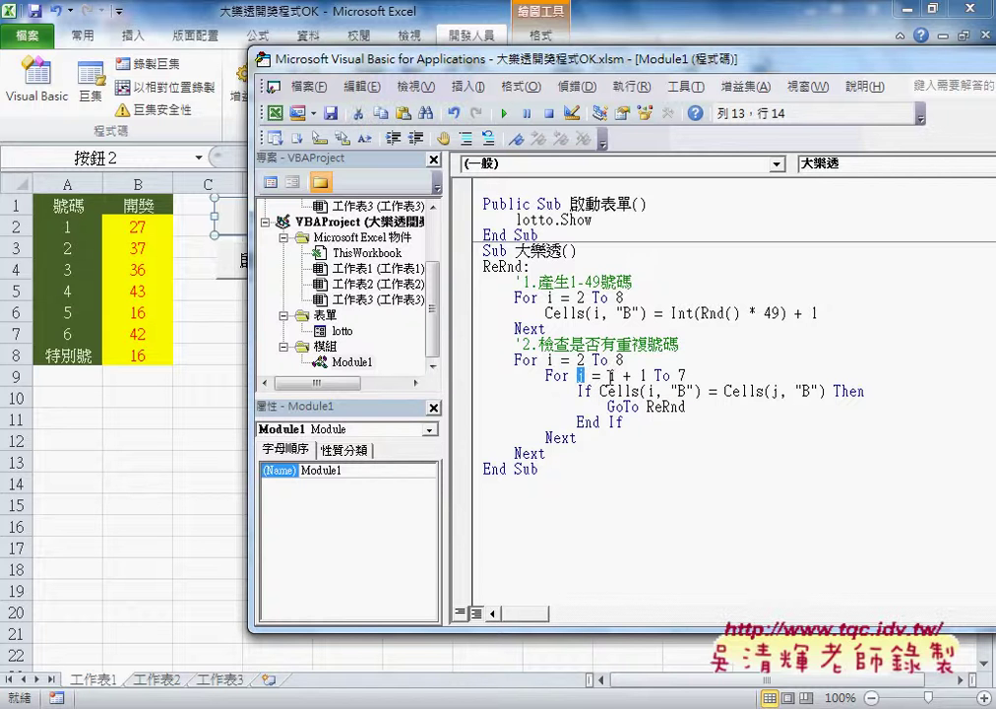
pyautogui.moveTo(608, 376); pyautogui.dragTo(645, 376)
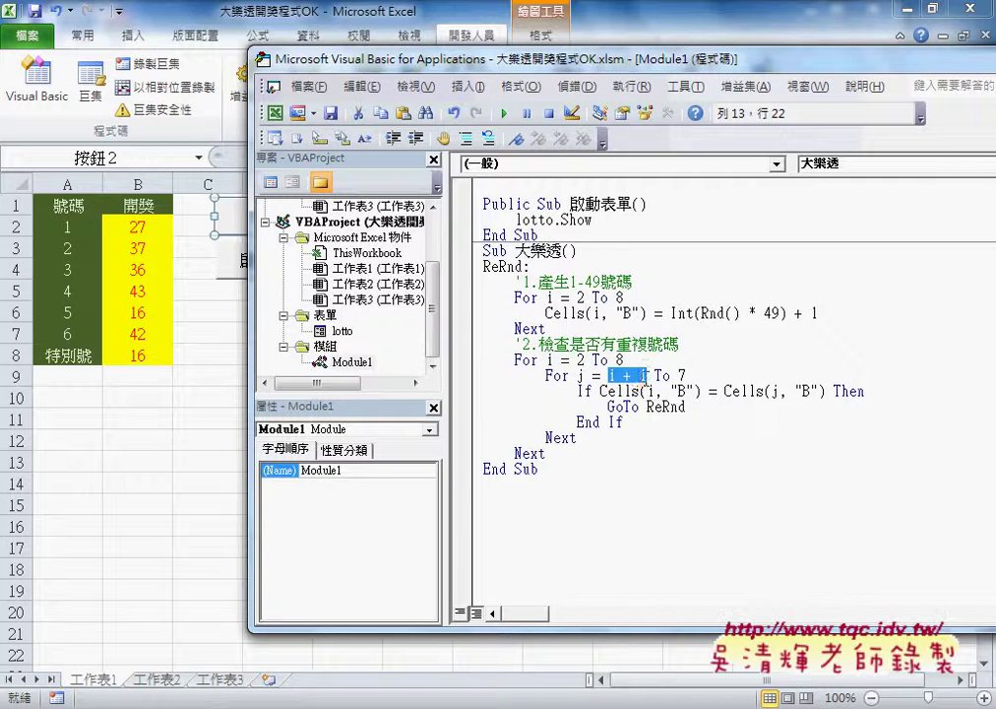
pyautogui.doubleClick(681, 375)
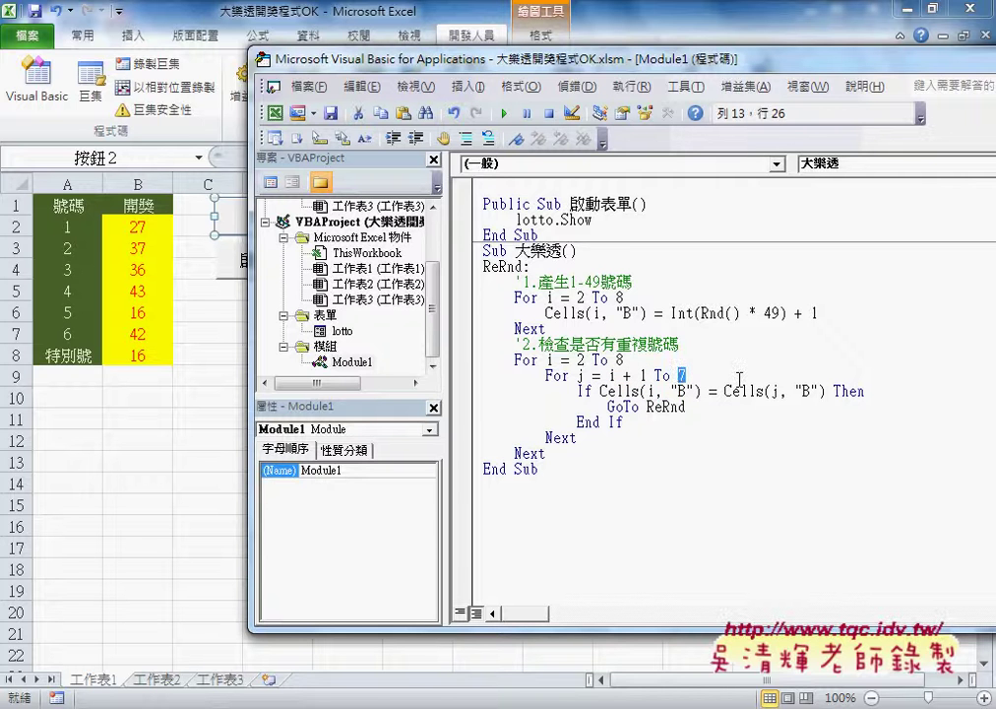
pyautogui.write('6')
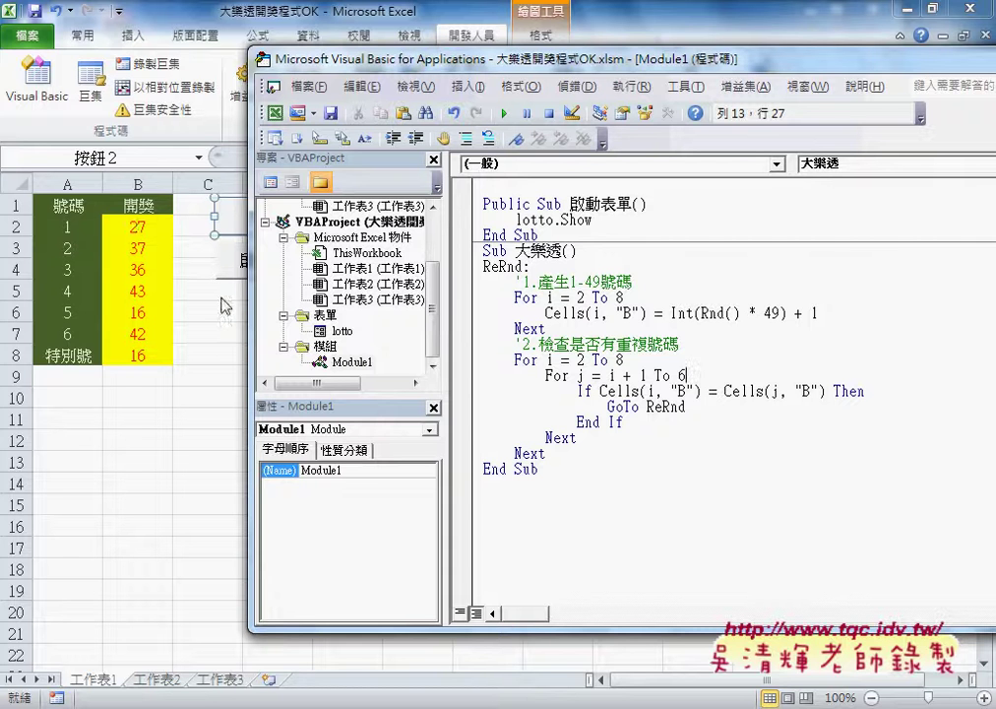
# - Annotate the If comparison and the column B values with pen marks, then erase them
pyautogui.click(601, 390)
pyautogui.moveTo(600, 390); pyautogui.dragTo(700, 391)
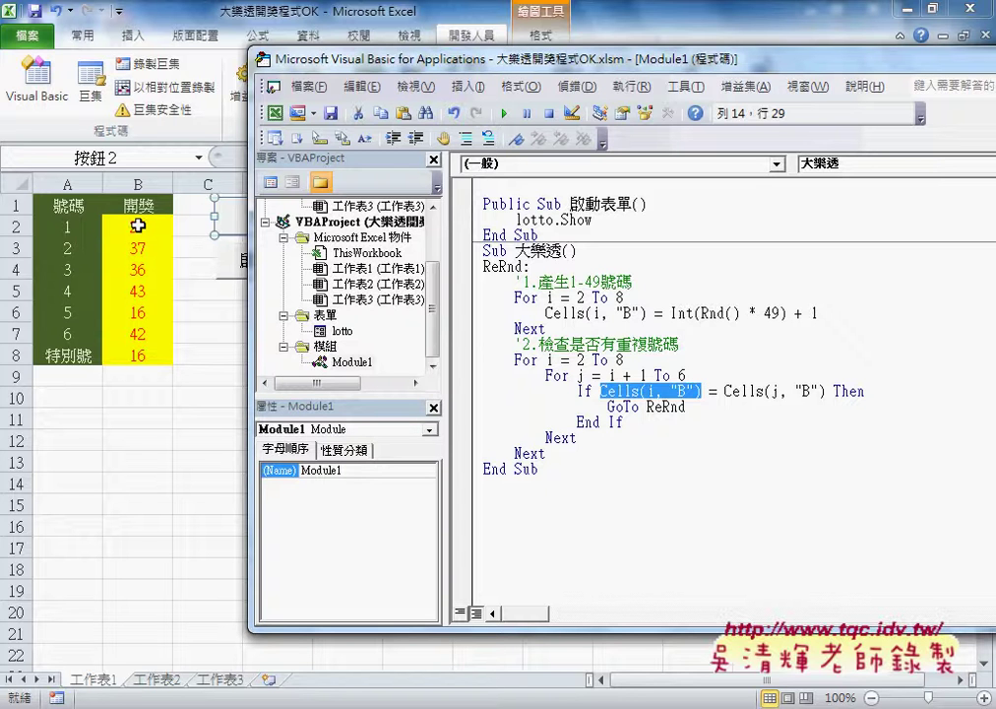
pyautogui.moveTo(138, 217)
pyautogui.mouseDown()
pyautogui.moveTo(340, 204)
pyautogui.moveTo(612, 391)
pyautogui.mouseUp()
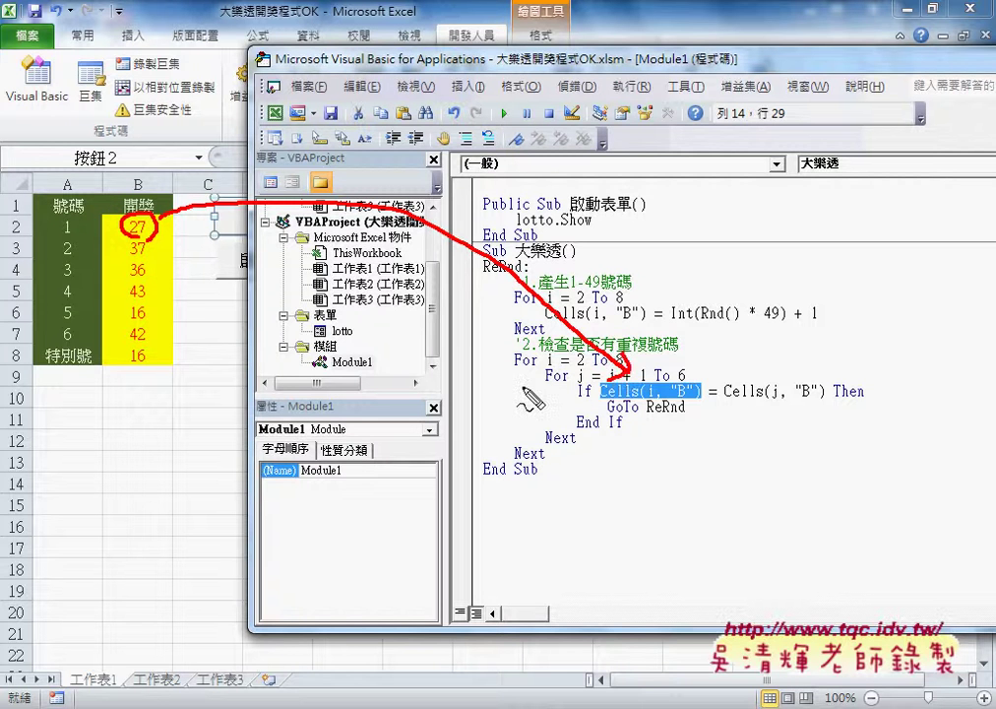
pyautogui.moveTo(575, 387); pyautogui.dragTo(600, 388)
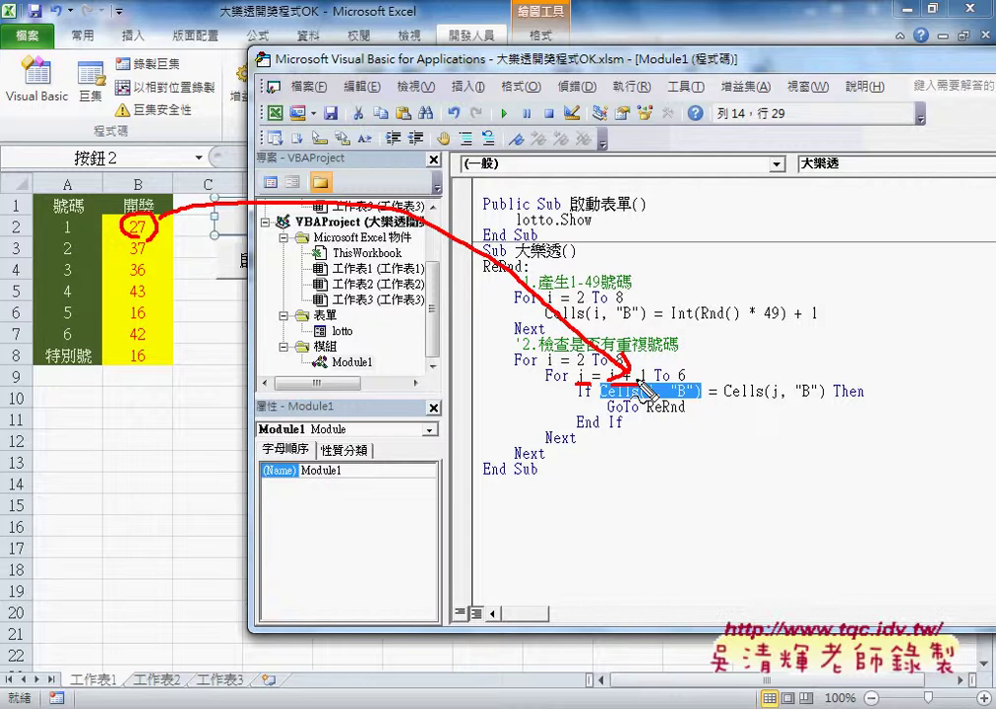
pyautogui.moveTo(775, 384); pyautogui.dragTo(776, 404)
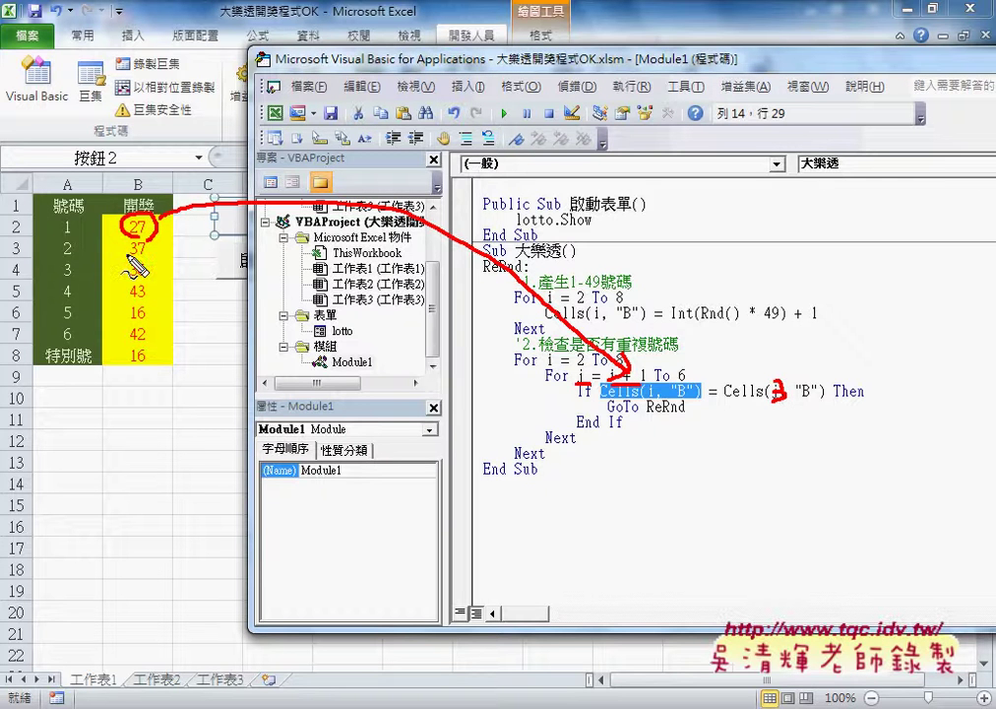
pyautogui.moveTo(146, 240)
pyautogui.mouseDown()
pyautogui.moveTo(128, 252)
pyautogui.moveTo(762, 417)
pyautogui.moveTo(756, 424)
pyautogui.mouseUp()
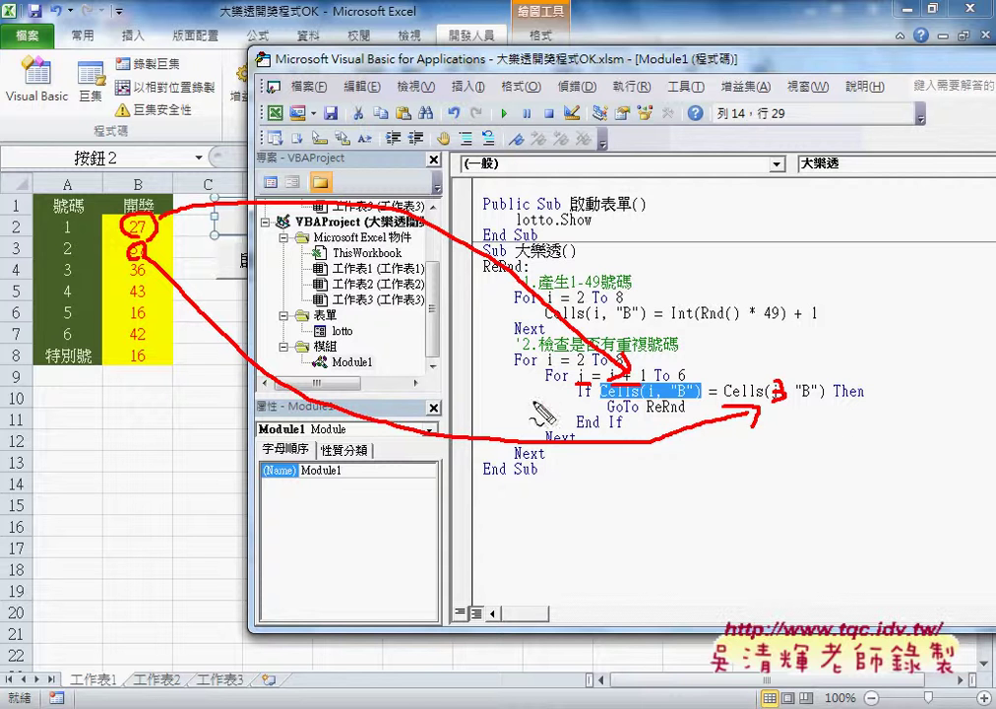
pyautogui.moveTo(576, 397); pyautogui.dragTo(599, 395)
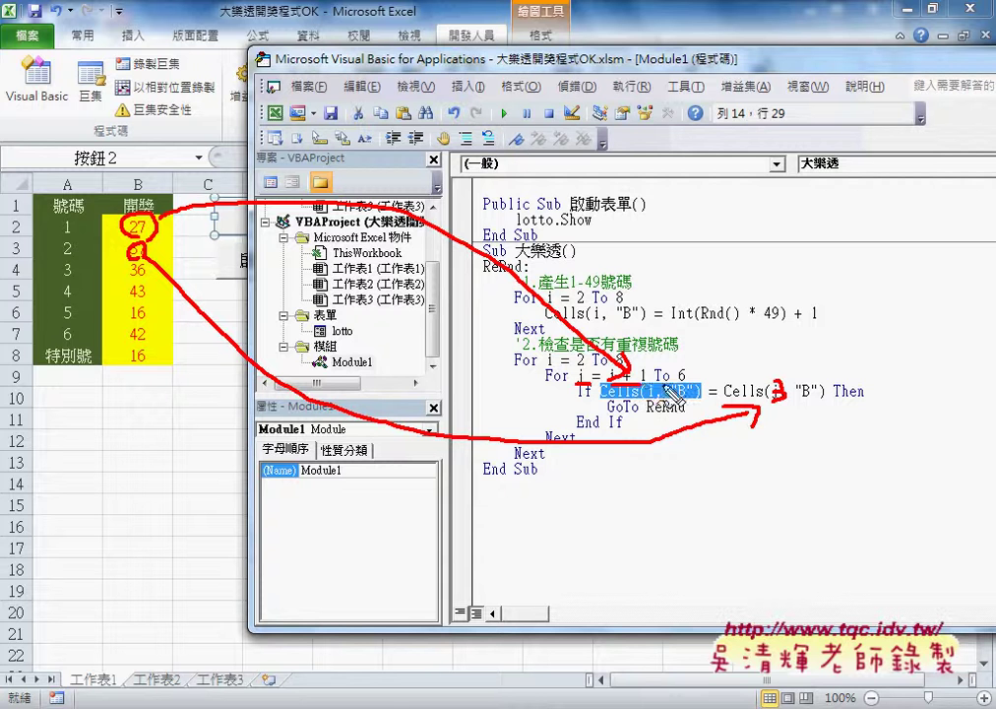
pyautogui.moveTo(630, 364); pyautogui.dragTo(631, 383)
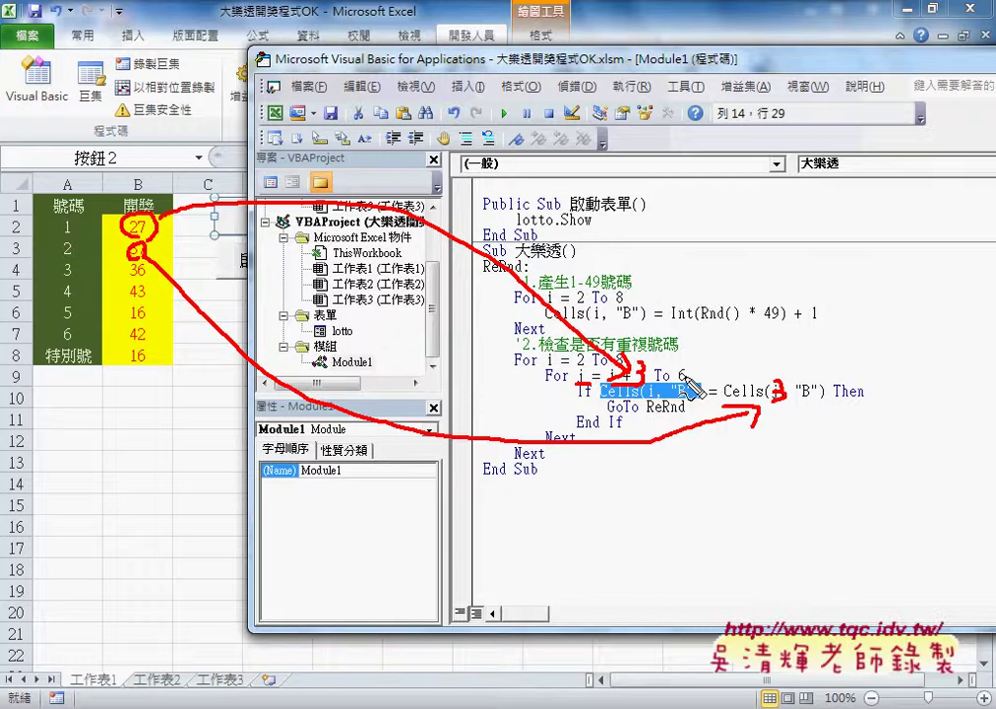
pyautogui.moveTo(141, 258)
pyautogui.mouseDown()
pyautogui.moveTo(147, 325)
pyautogui.moveTo(133, 374)
pyautogui.mouseUp()
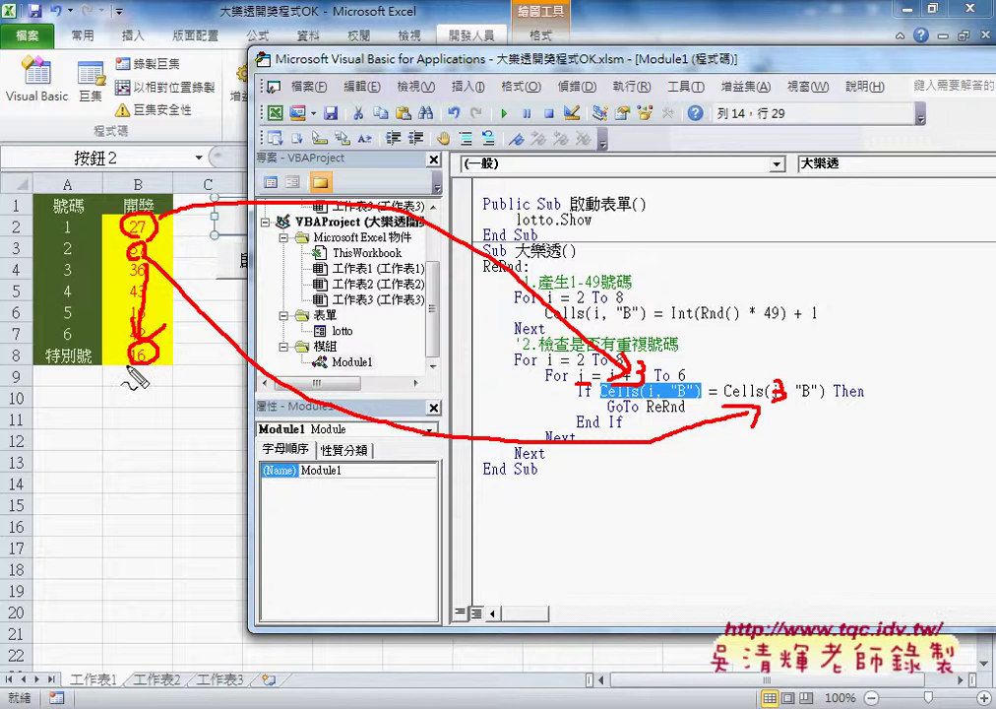
pyautogui.press('Escape')
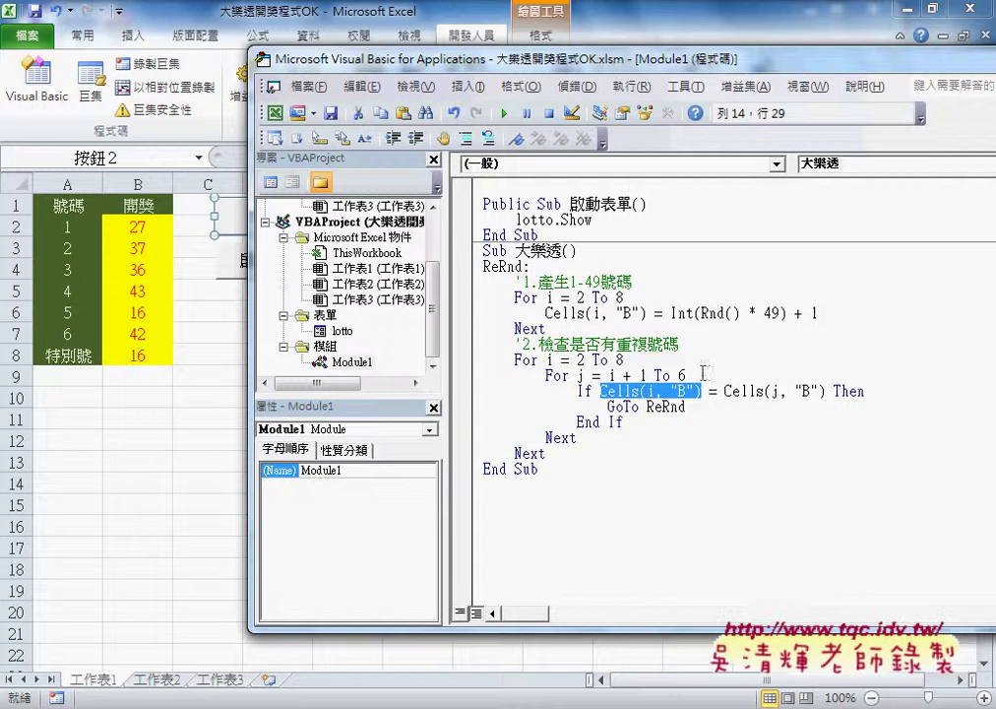
# - Change the inner loop's end value to 8, giving For j = i + 1 To 8
pyautogui.doubleClick(680, 376)
pyautogui.write('8')
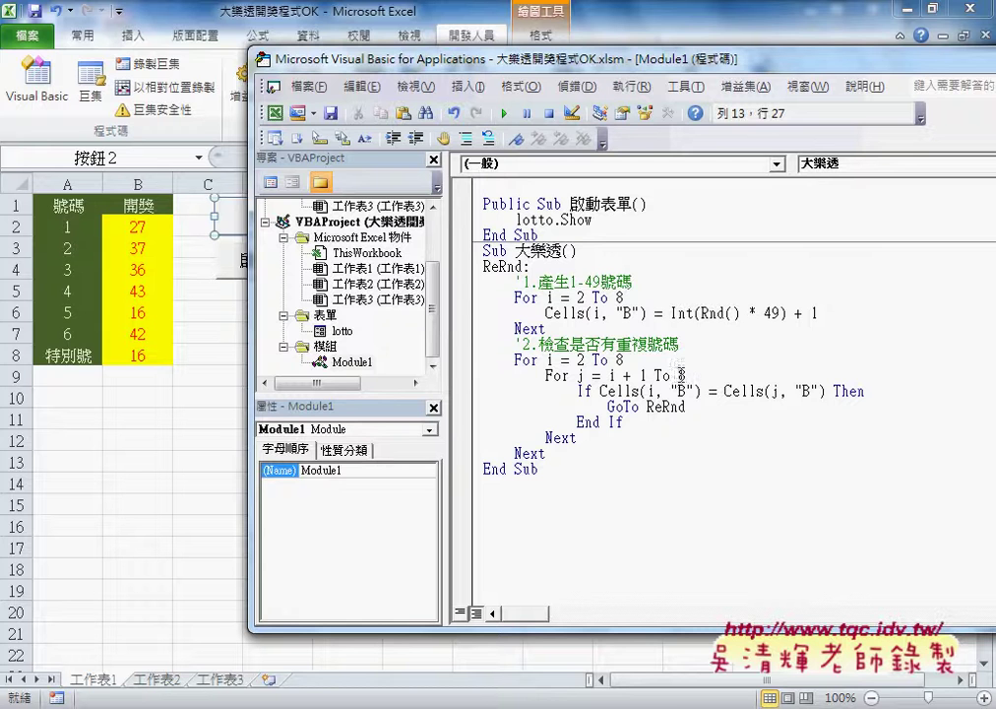
pyautogui.moveTo(123, 246); pyautogui.dragTo(141, 356)
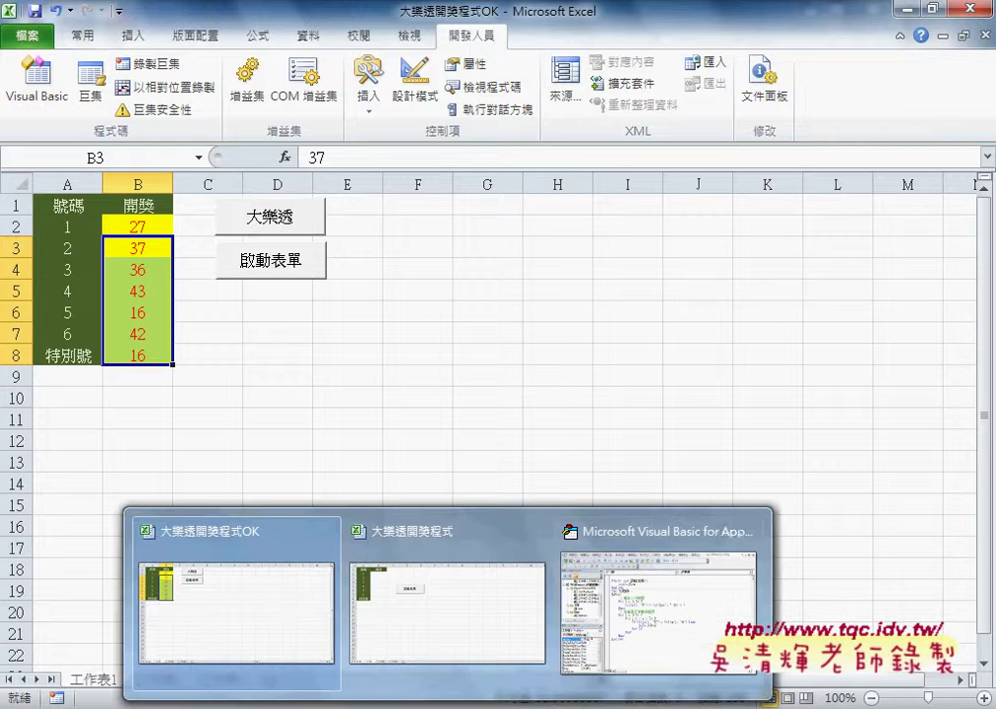
pyautogui.click(669, 591)
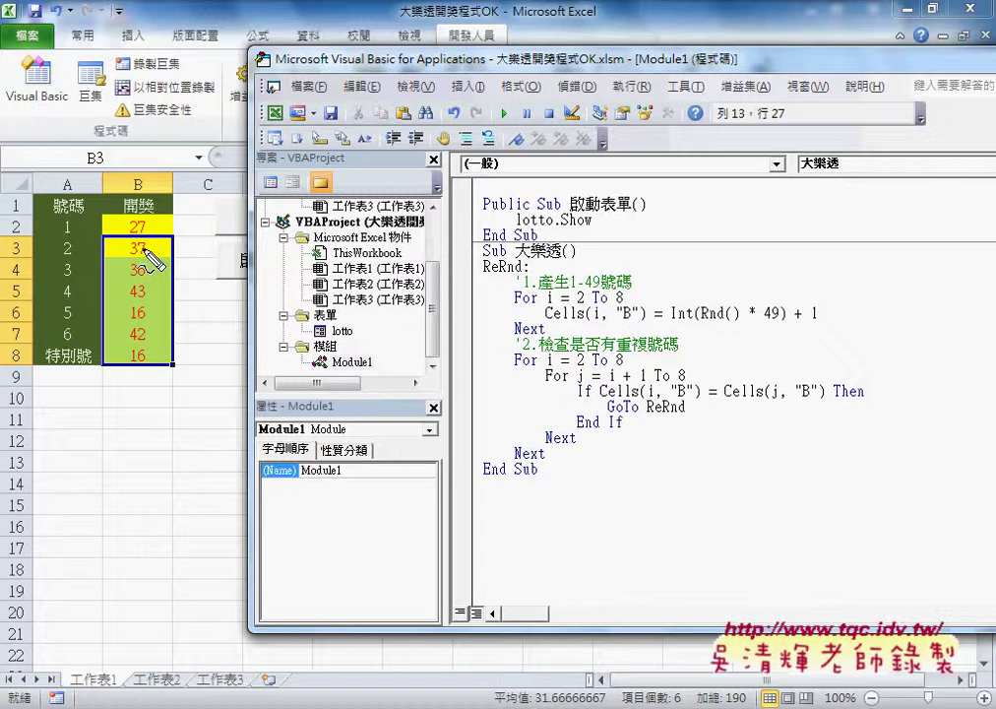
pyautogui.moveTo(123, 241); pyautogui.dragTo(148, 242)
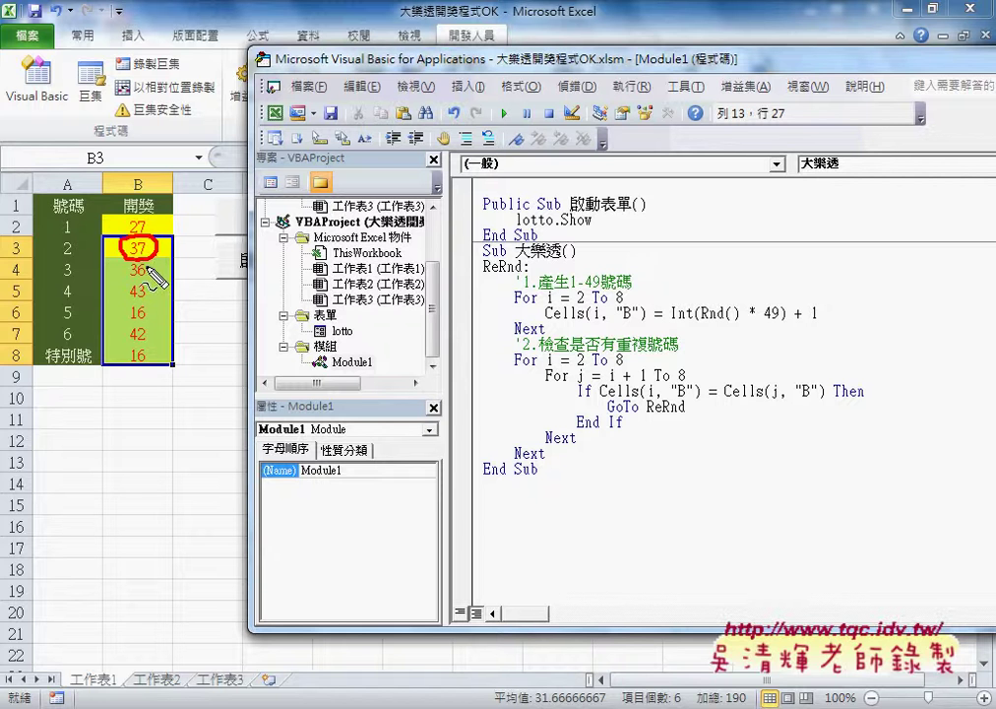
pyautogui.moveTo(579, 381); pyautogui.dragTo(652, 378)
pyautogui.moveTo(138, 258)
pyautogui.mouseDown()
pyautogui.moveTo(148, 279)
pyautogui.moveTo(137, 360)
pyautogui.moveTo(150, 337)
pyautogui.mouseUp()
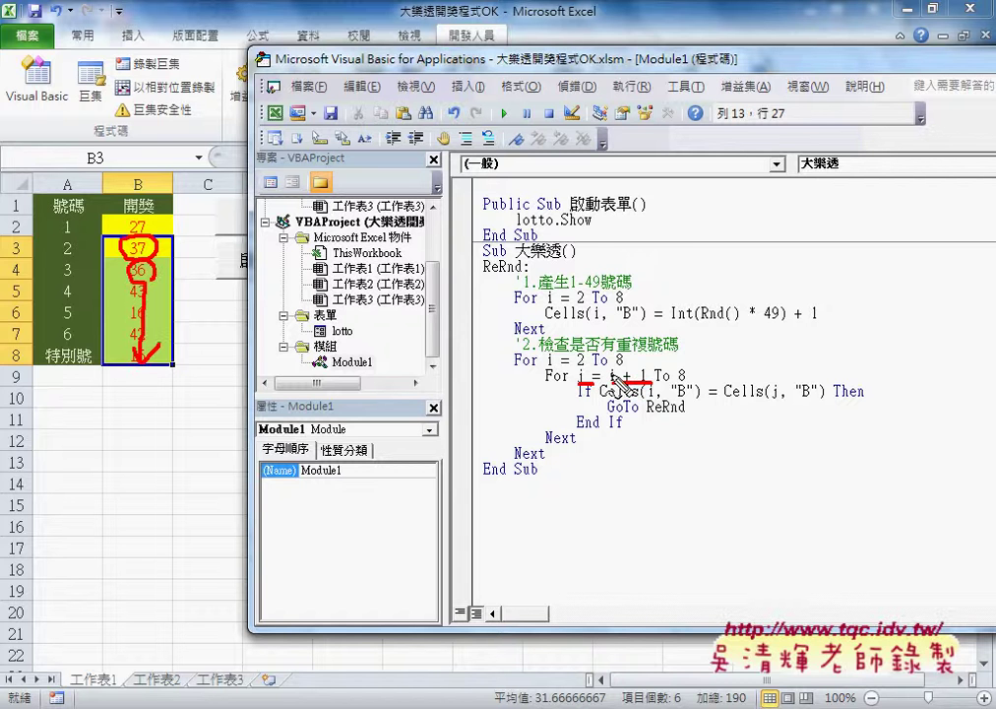
pyautogui.moveTo(138, 260); pyautogui.dragTo(139, 287)
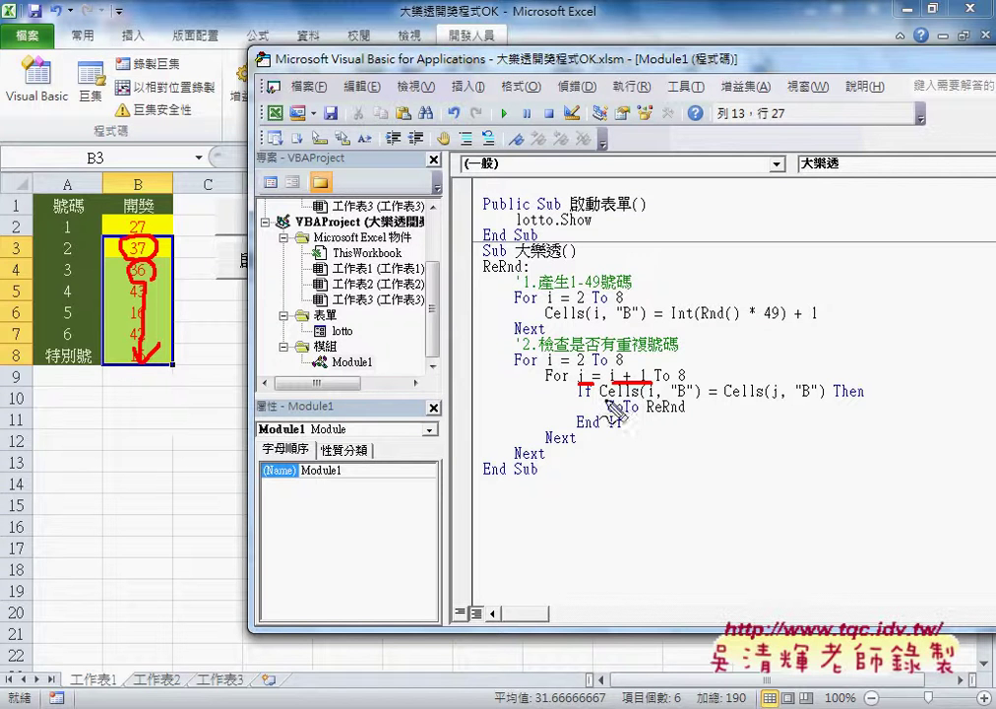
pyautogui.moveTo(596, 400); pyautogui.dragTo(677, 400)
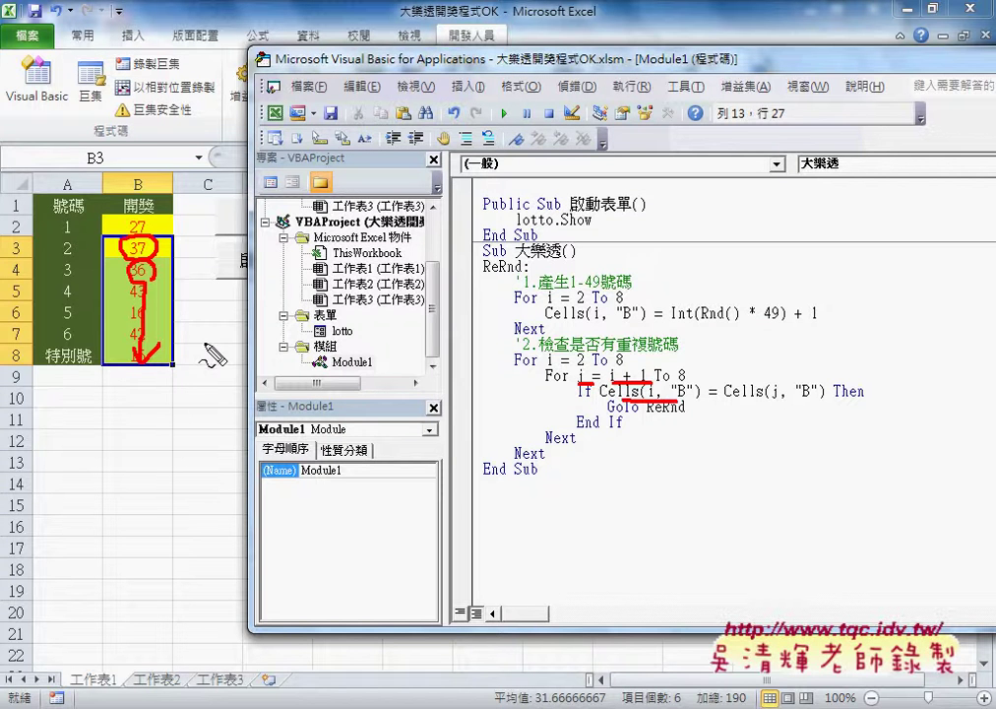
pyautogui.press('Escape')
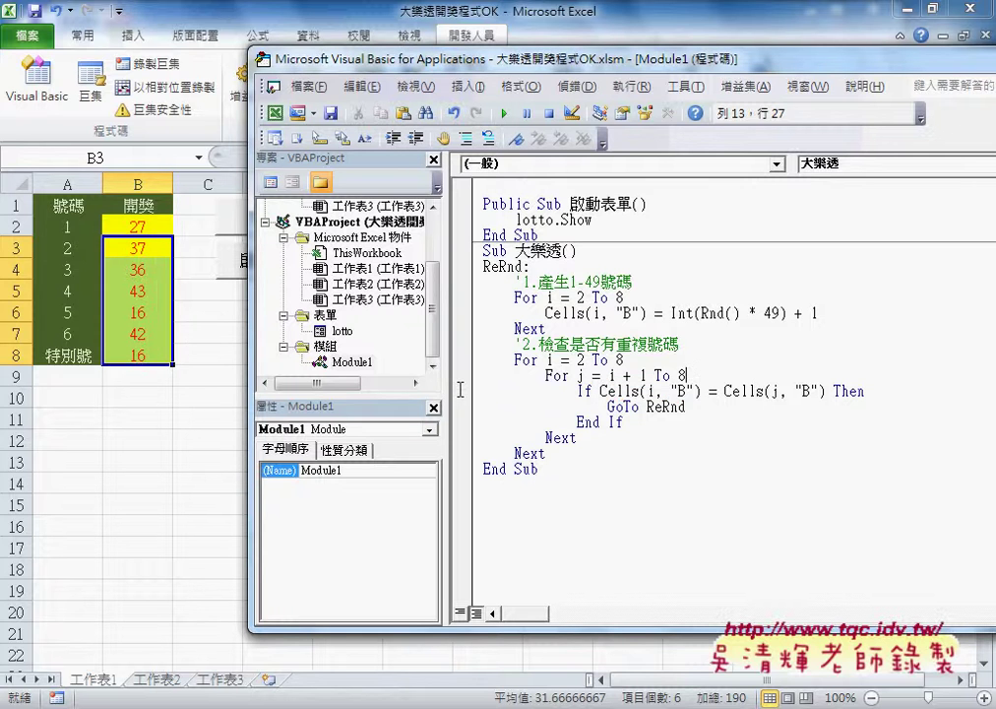
pyautogui.moveTo(694, 410)
pyautogui.mouseDown()
pyautogui.moveTo(568, 413)
pyautogui.moveTo(489, 276)
pyautogui.moveTo(489, 313)
pyautogui.mouseUp()
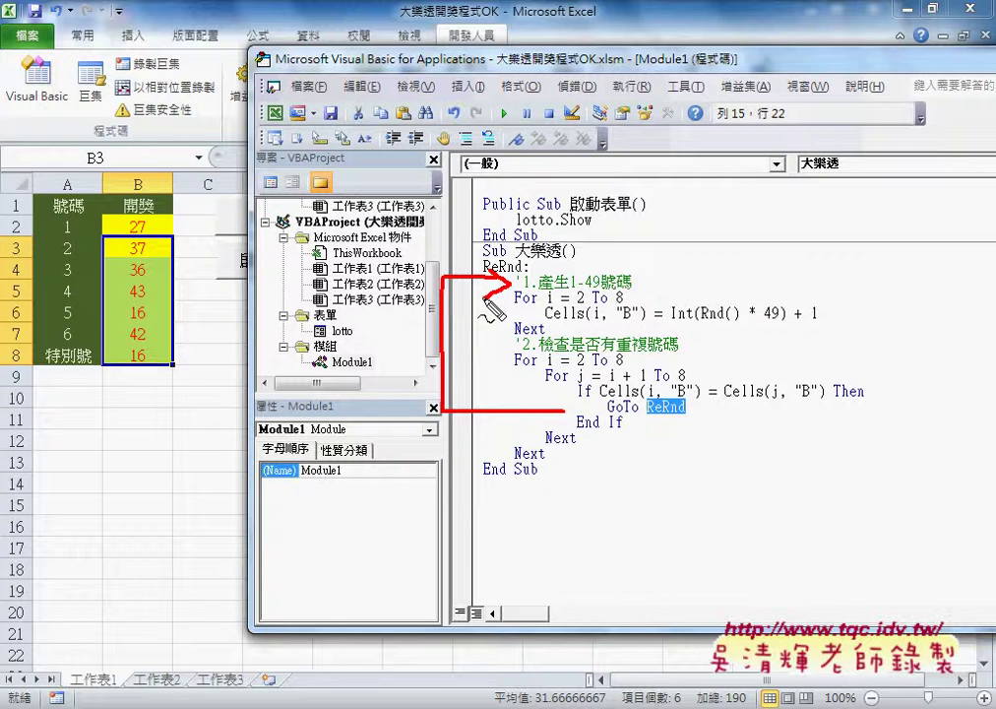
pyautogui.moveTo(607, 414)
pyautogui.mouseDown()
pyautogui.moveTo(684, 415)
pyautogui.moveTo(667, 415)
pyautogui.mouseUp()
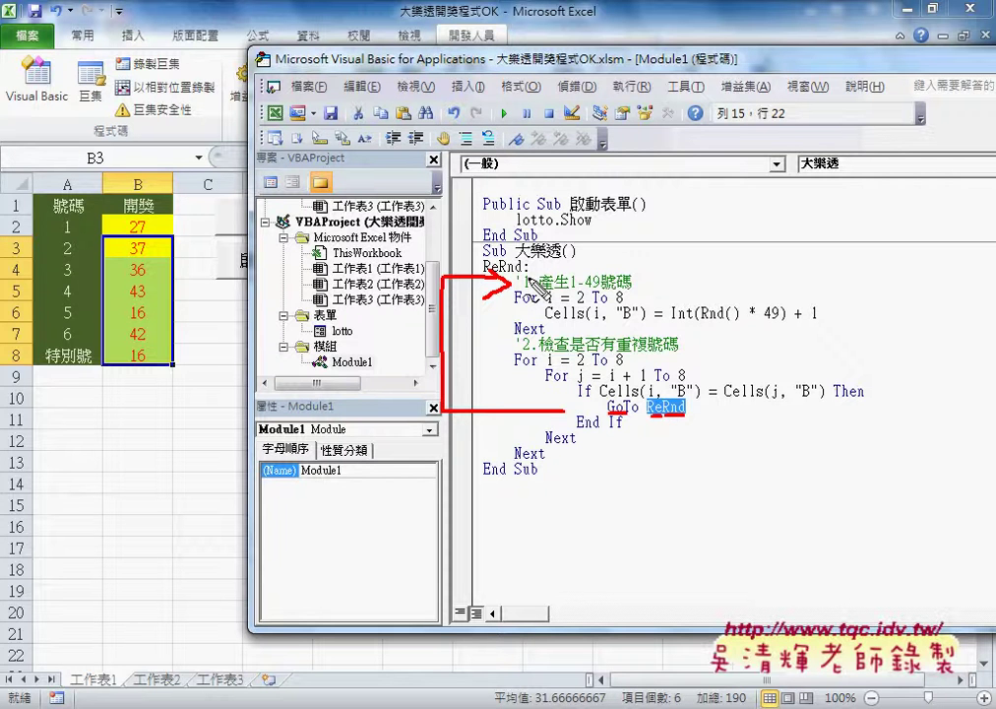
pyautogui.moveTo(521, 258); pyautogui.dragTo(537, 273)
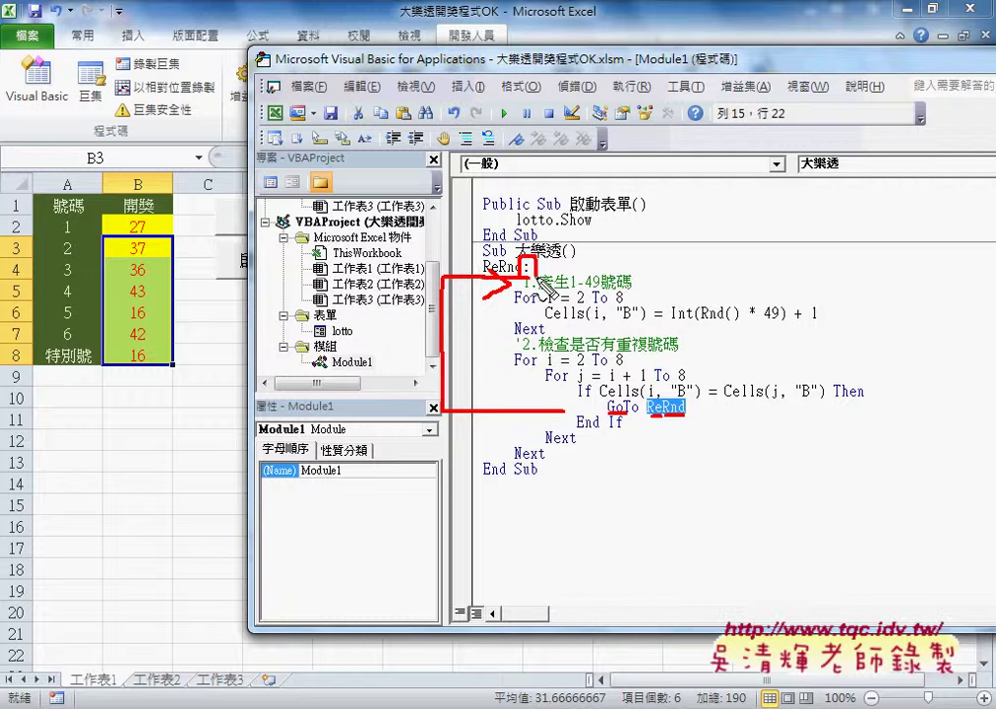
pyautogui.moveTo(607, 413); pyautogui.dragTo(626, 414)
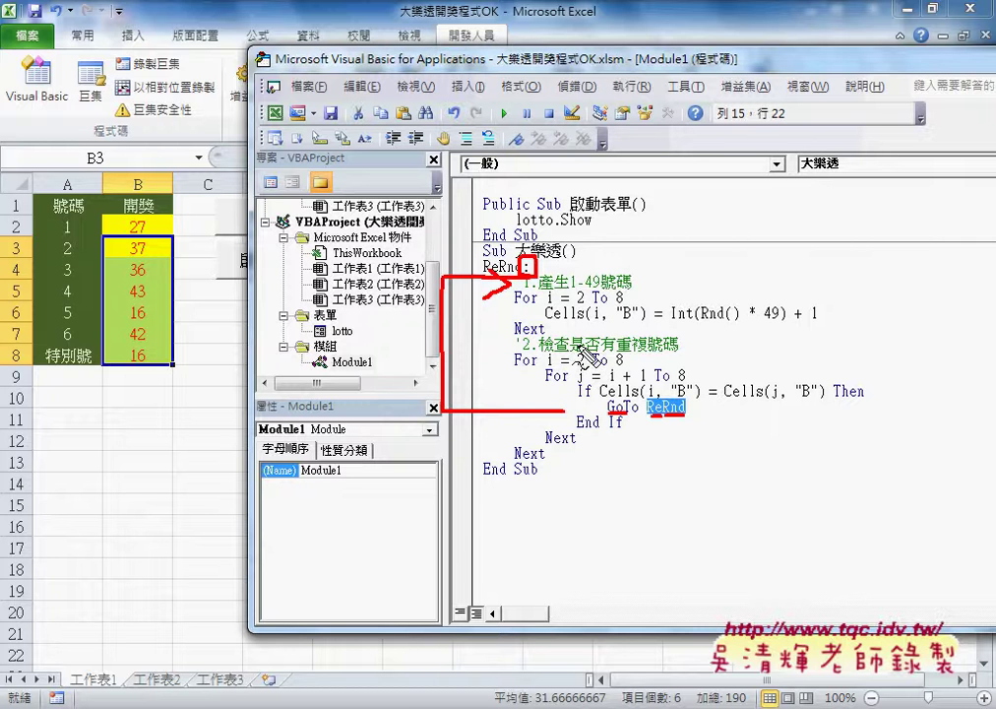
pyautogui.moveTo(590, 285)
pyautogui.mouseDown()
pyautogui.moveTo(672, 344)
pyautogui.moveTo(679, 374)
pyautogui.mouseUp()
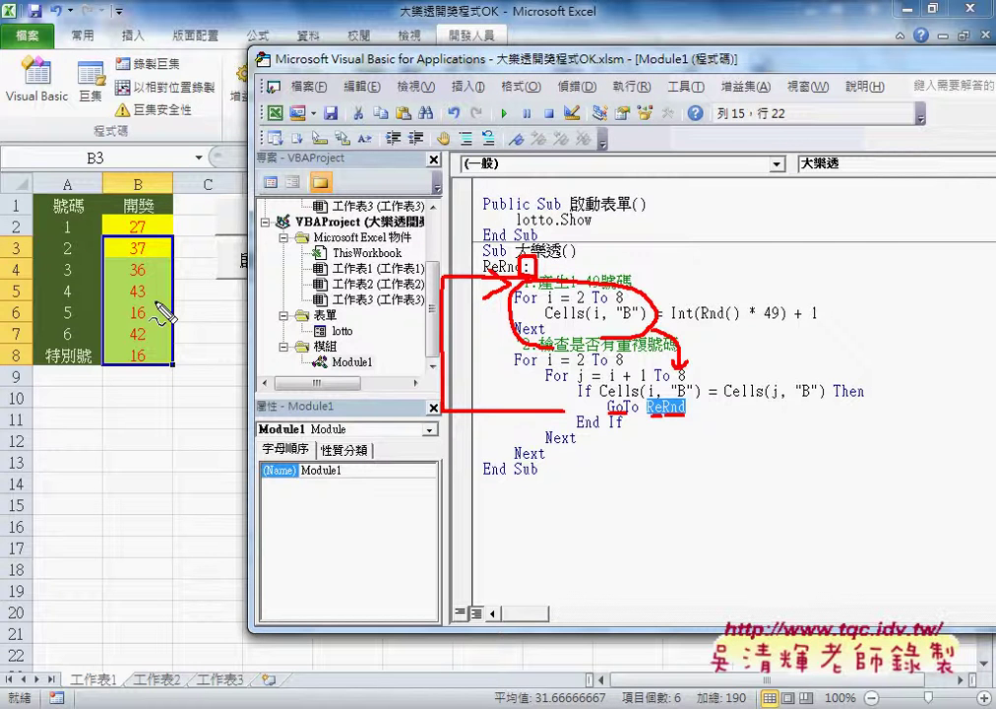
pyautogui.press('Escape')
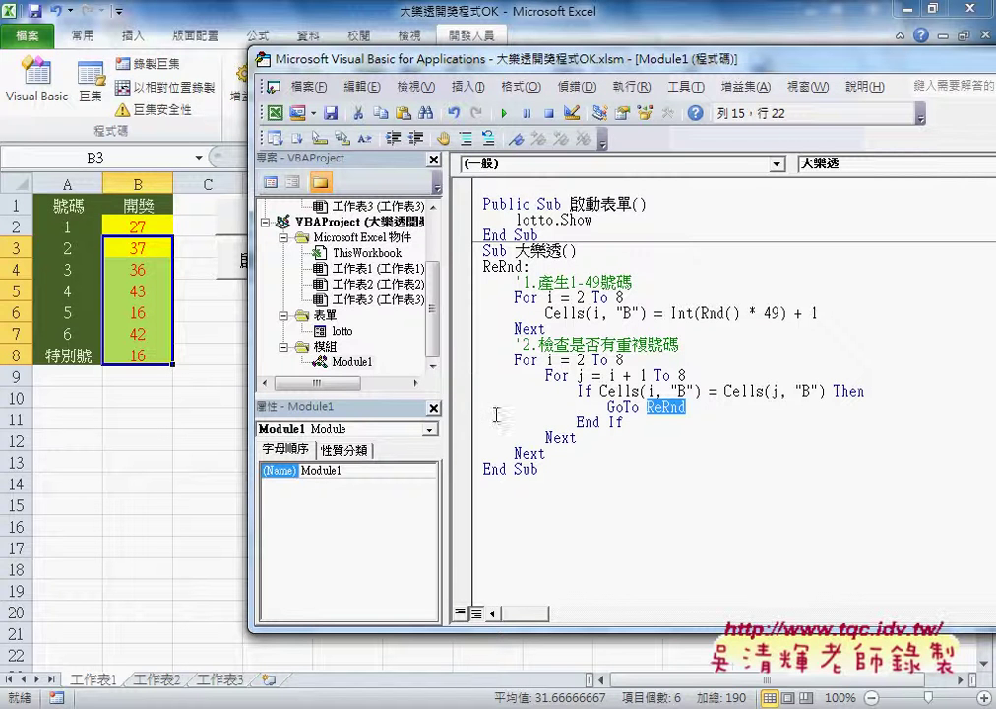
# - Set a breakpoint on GoTo ReRnd, run the macro to it, and mark the duplicate 26s in B2 and B5
pyautogui.click(465, 405)
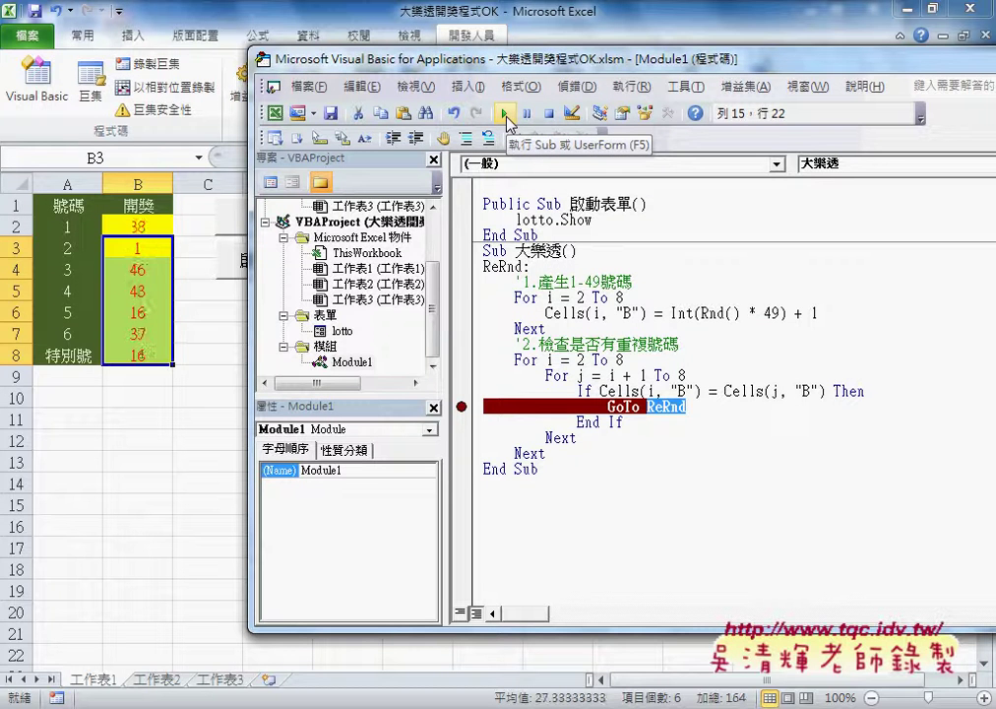
pyautogui.click(508, 119)
pyautogui.click(508, 119)
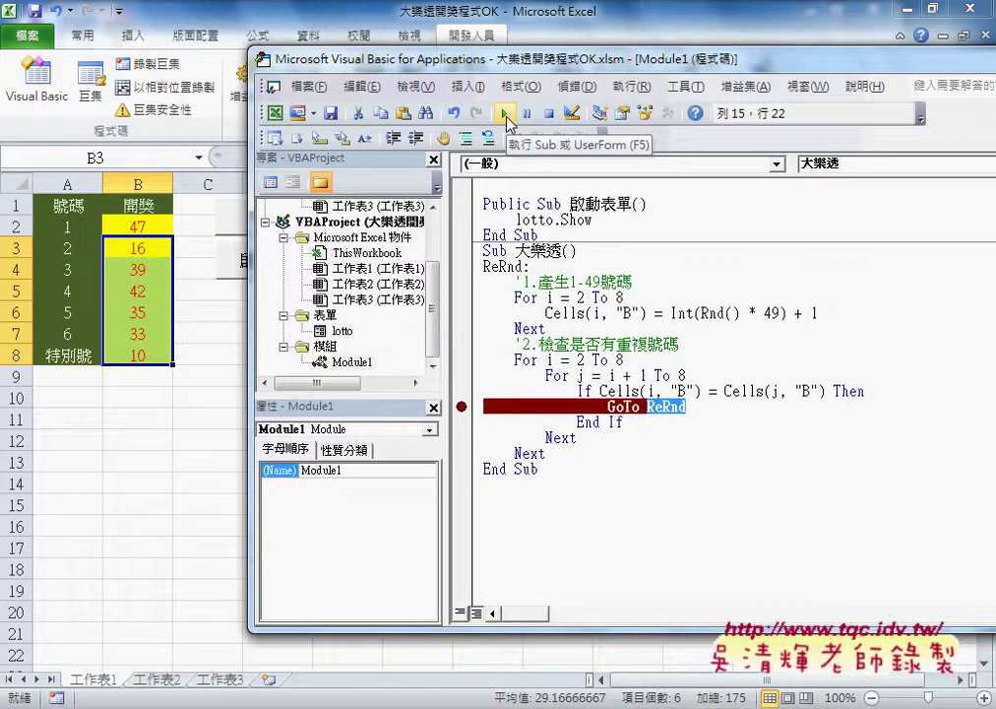
pyautogui.click(506, 116)
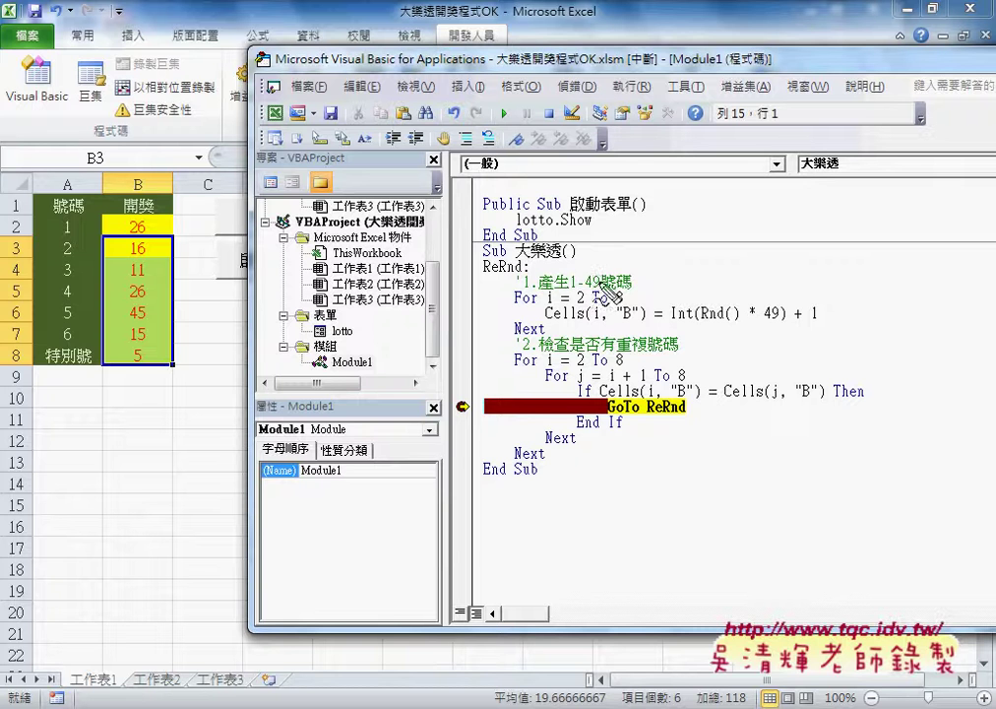
pyautogui.moveTo(147, 218); pyautogui.dragTo(125, 224)
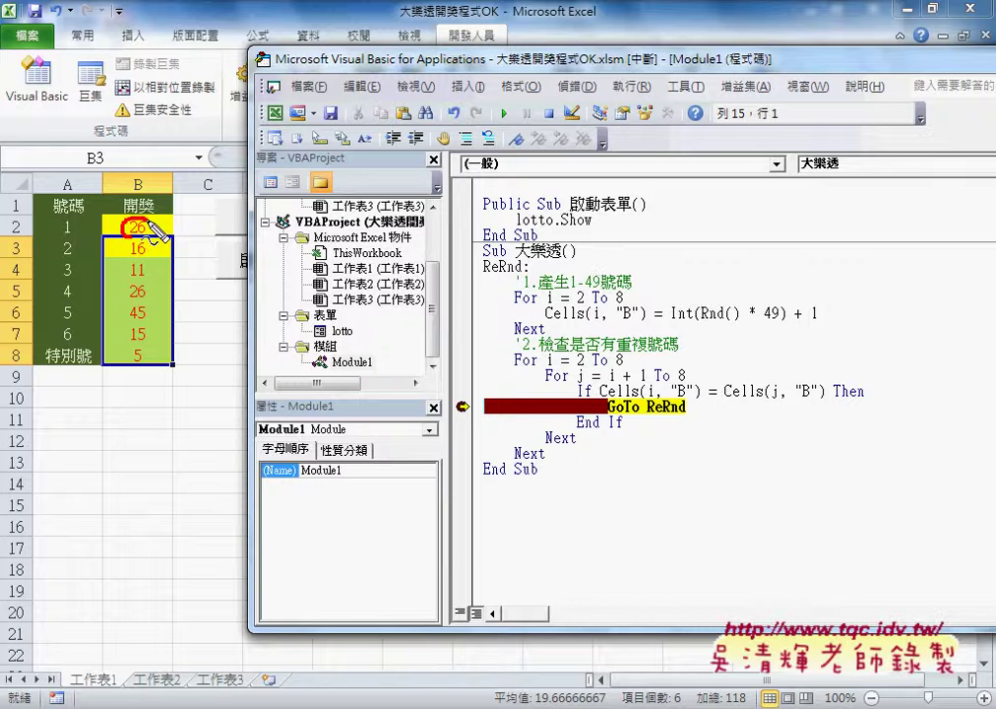
pyautogui.moveTo(147, 295)
pyautogui.mouseDown()
pyautogui.moveTo(120, 283)
pyautogui.moveTo(148, 302)
pyautogui.mouseUp()
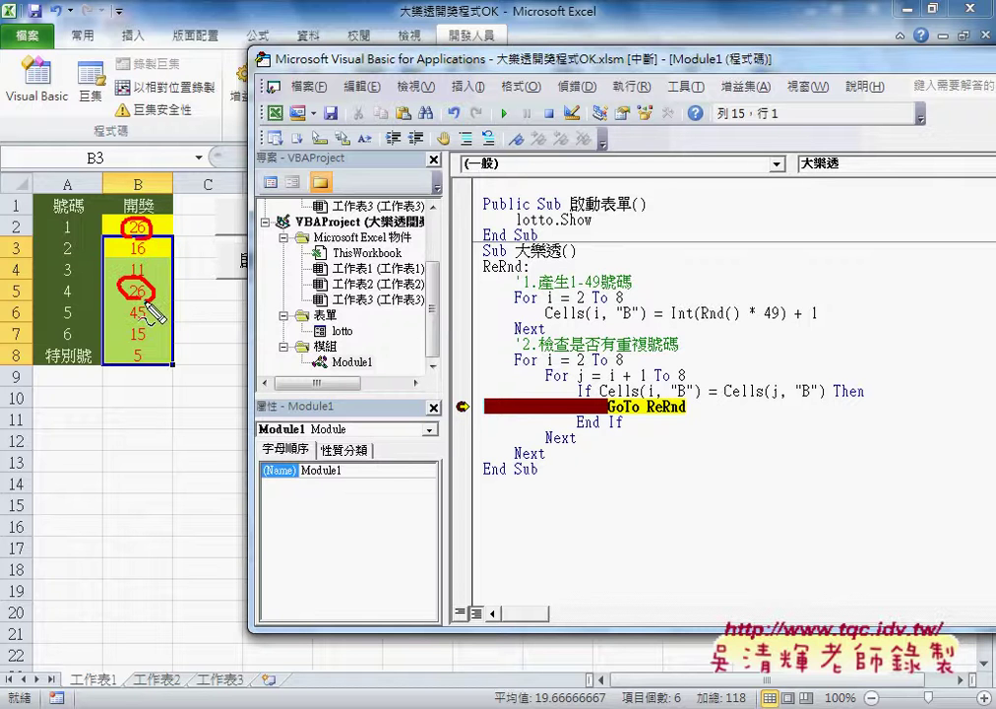
pyautogui.press('Escape')
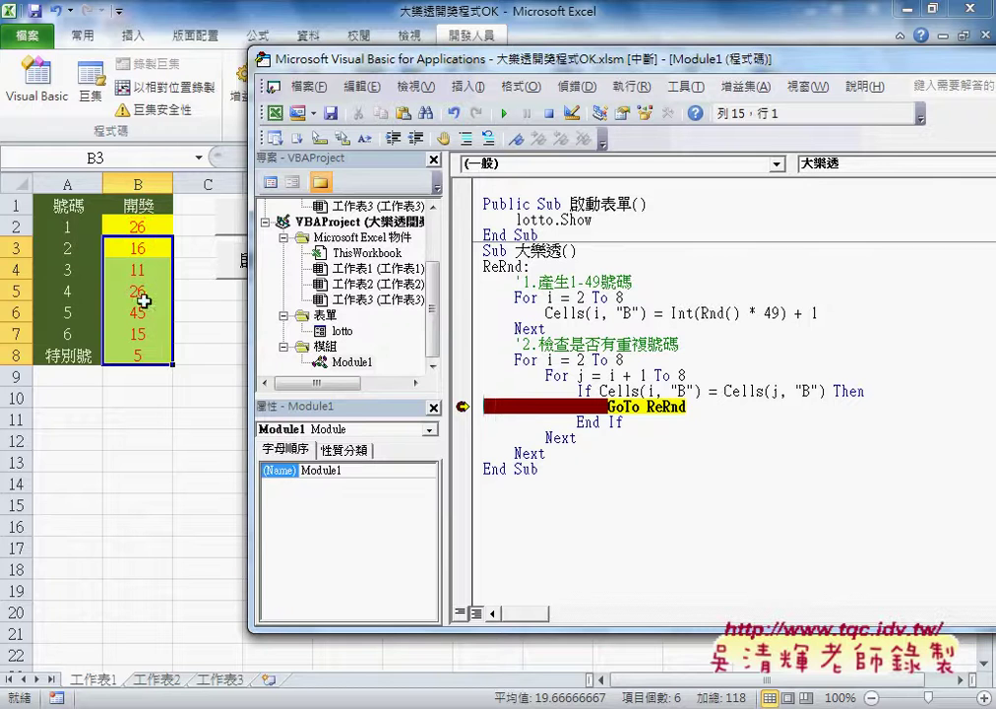
# - Step once past GoTo with F8, reset the macro, and select the whole 大樂透 code
pyautogui.moveTo(549, 362)
pyautogui.moveTo(581, 375)
pyautogui.moveTo(618, 392)
pyautogui.moveTo(744, 393)
pyautogui.press('F8')
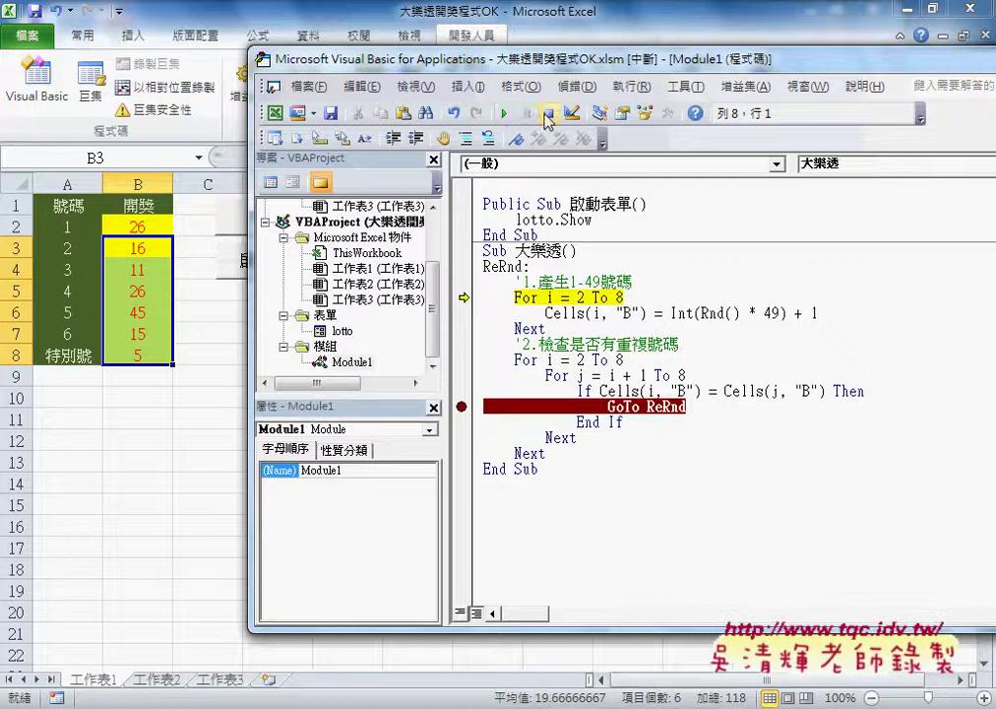
pyautogui.click(548, 113)
pyautogui.moveTo(551, 476); pyautogui.dragTo(481, 252)
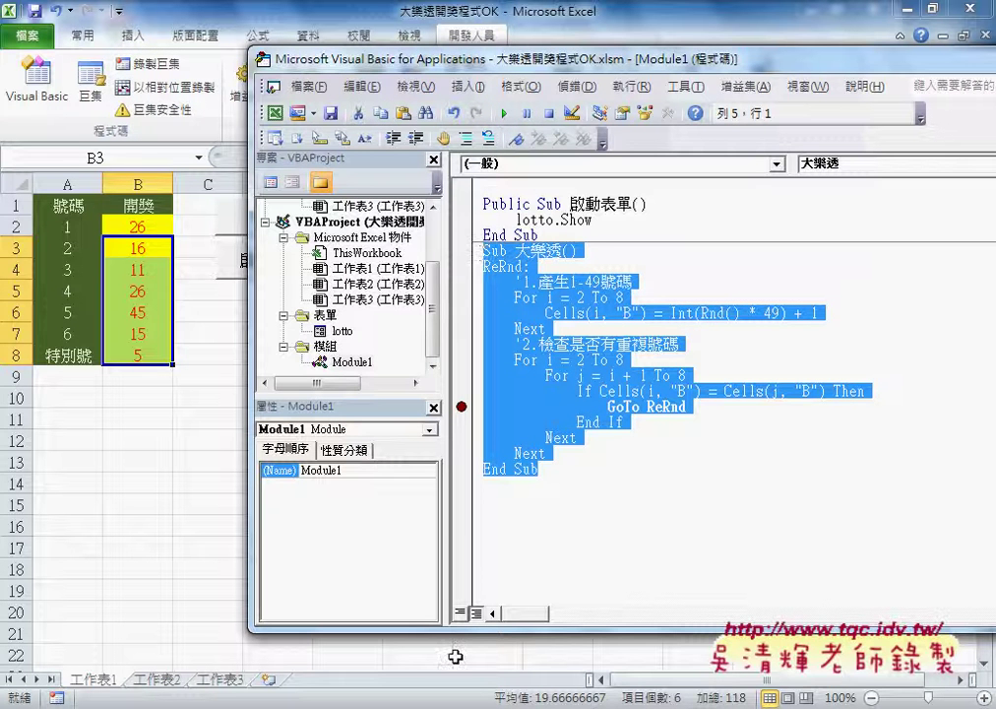
# - Open the 程式碼 document from the Google Drive lottery folder in a new browser tab
pyautogui.click(409, 701)
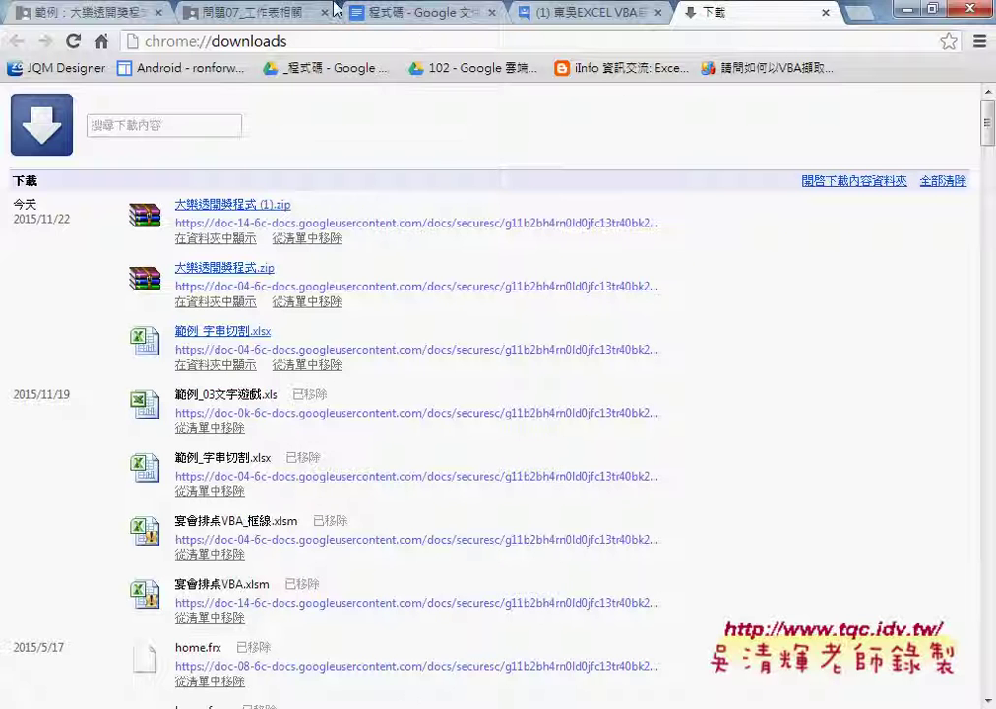
pyautogui.click(73, 10)
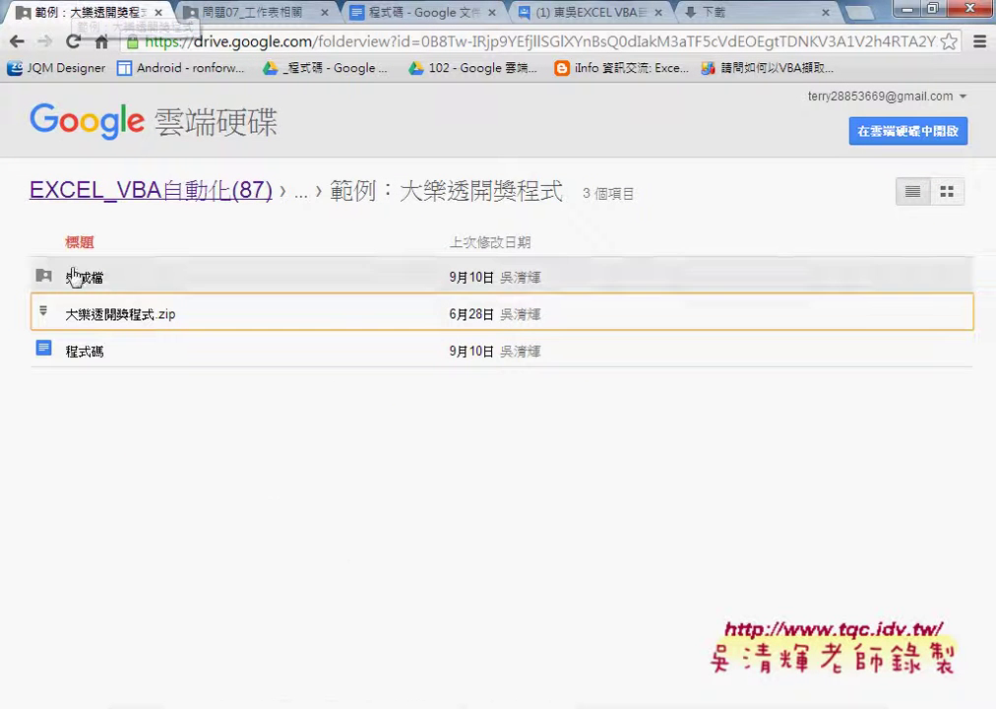
pyautogui.click(88, 354)
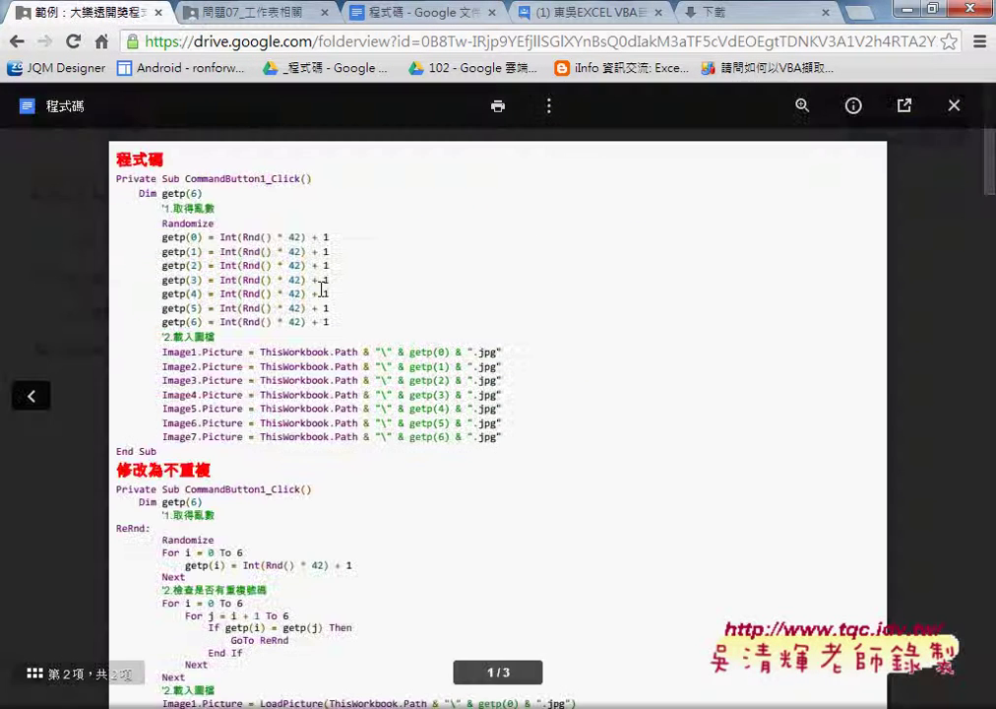
pyautogui.click(904, 105)
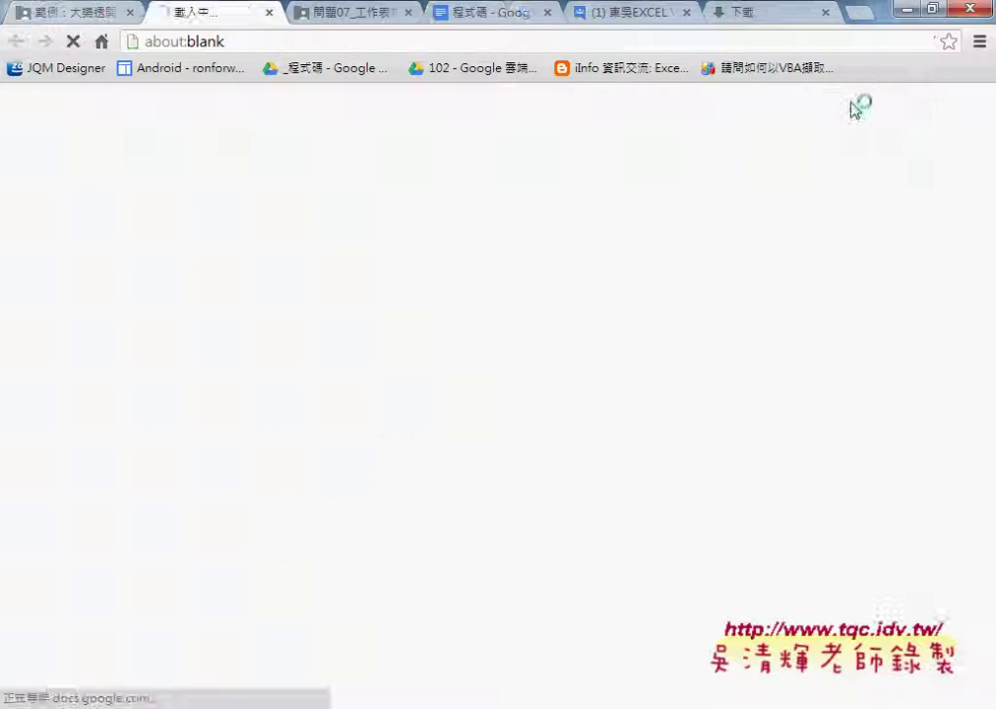
# - Replace the old code in the first 程式碼 doc with the corrected macro and remove the duplicate Sub 大樂透() line
pyautogui.click(487, 12)
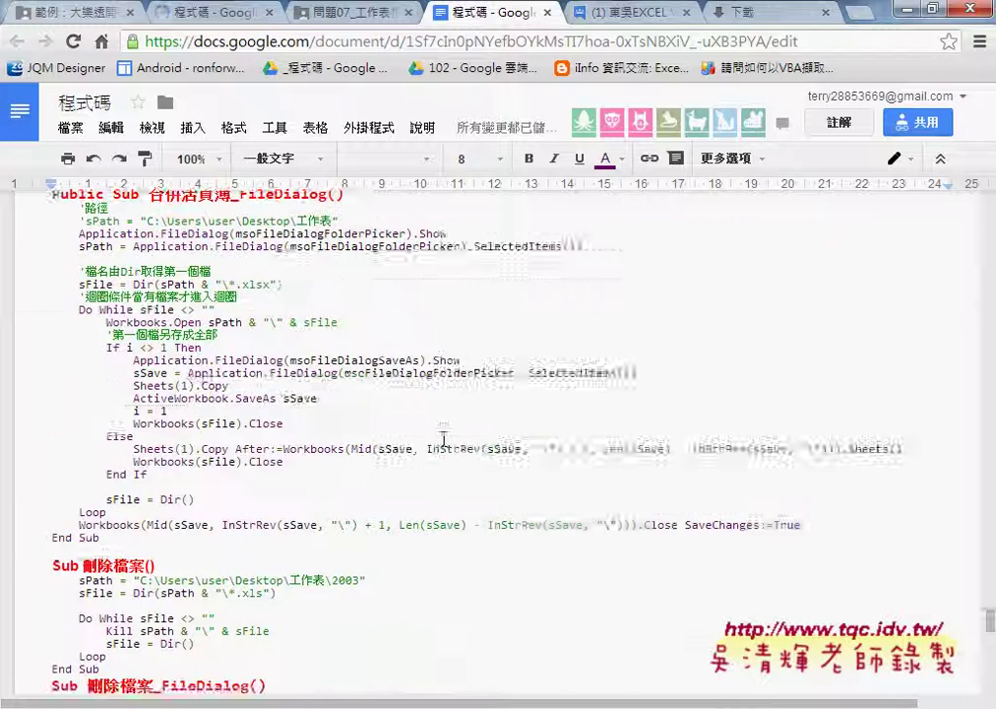
pyautogui.scroll(5, 443, 437)
pyautogui.scroll(5, 443, 437)
pyautogui.scroll(5, 443, 437)
pyautogui.scroll(5, 443, 437)
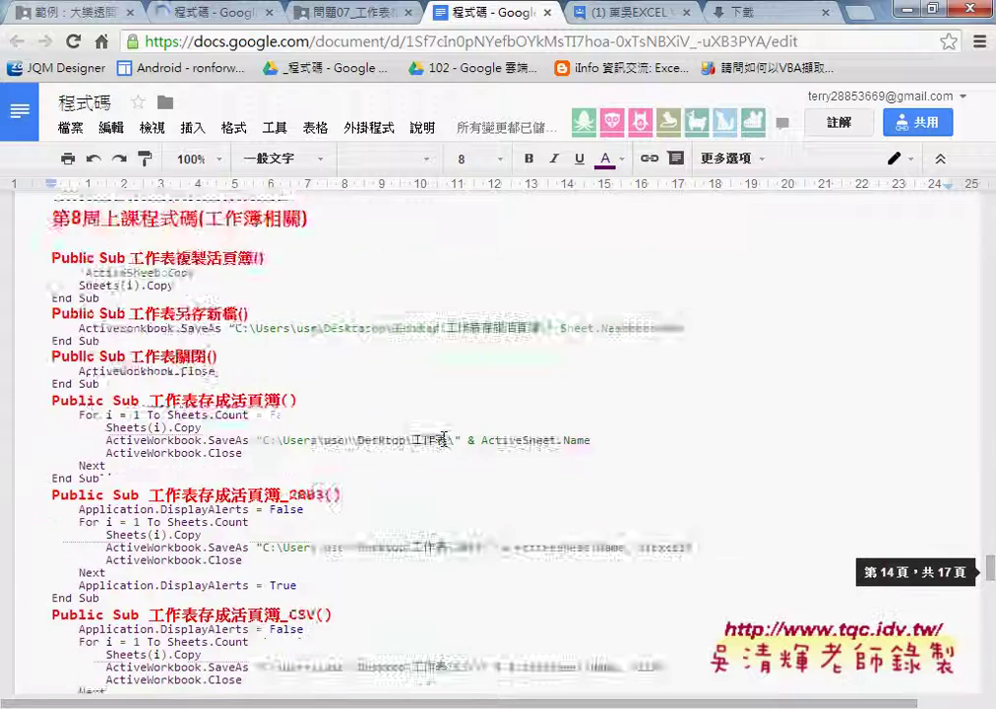
pyautogui.scroll(5, 442, 437)
pyautogui.scroll(5, 443, 437)
pyautogui.scroll(5, 442, 436)
pyautogui.scroll(5, 443, 437)
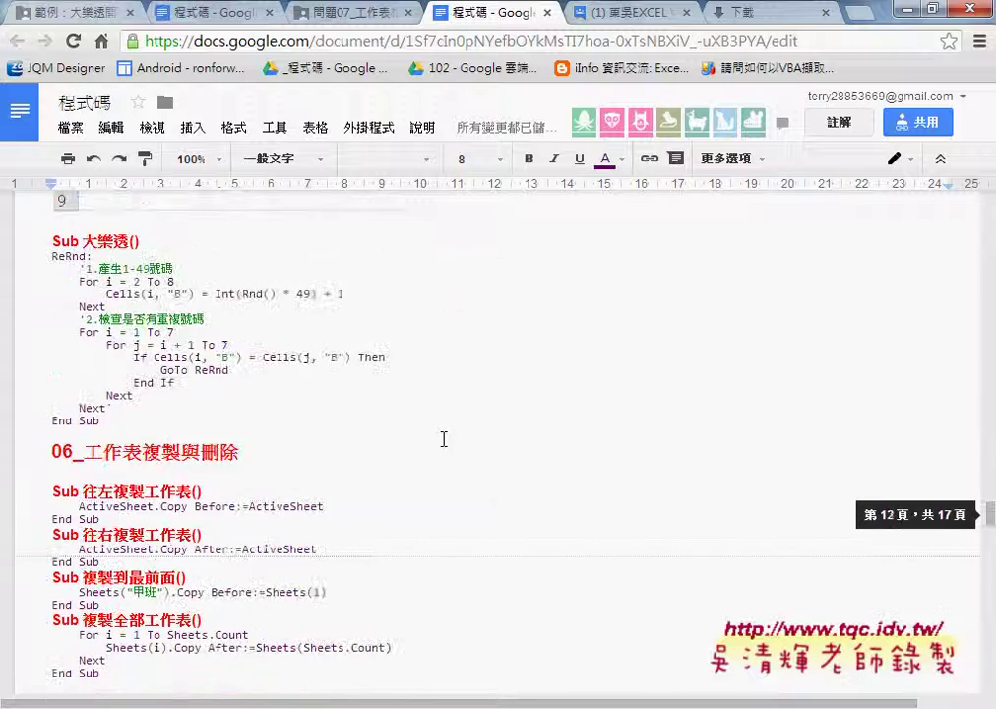
pyautogui.scroll(2, 443, 439)
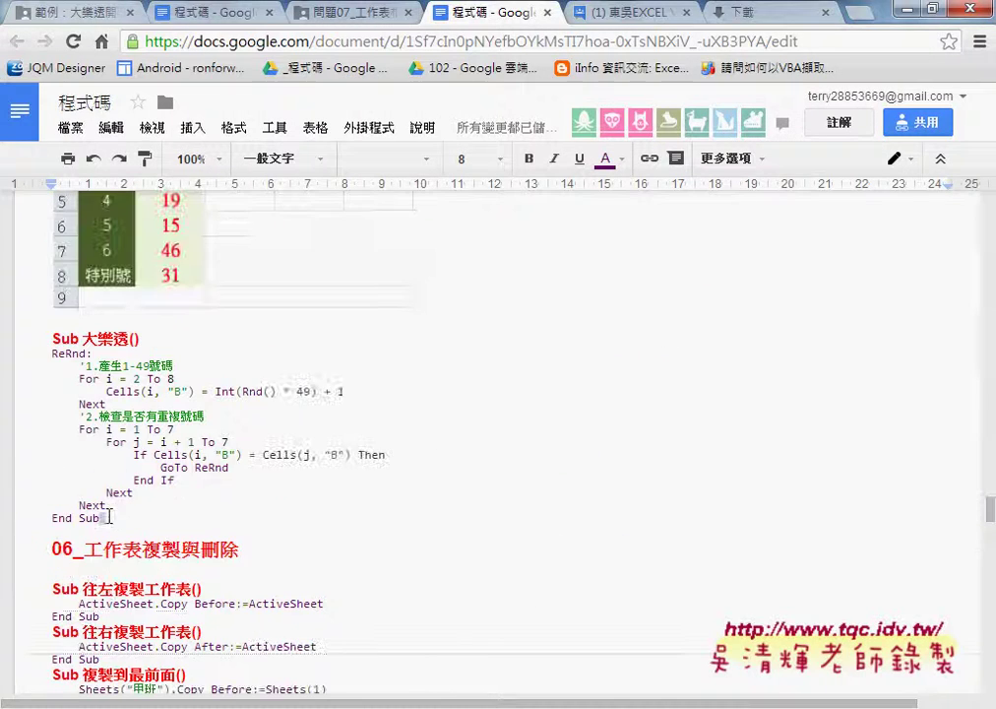
pyautogui.moveTo(109, 517); pyautogui.dragTo(34, 351)
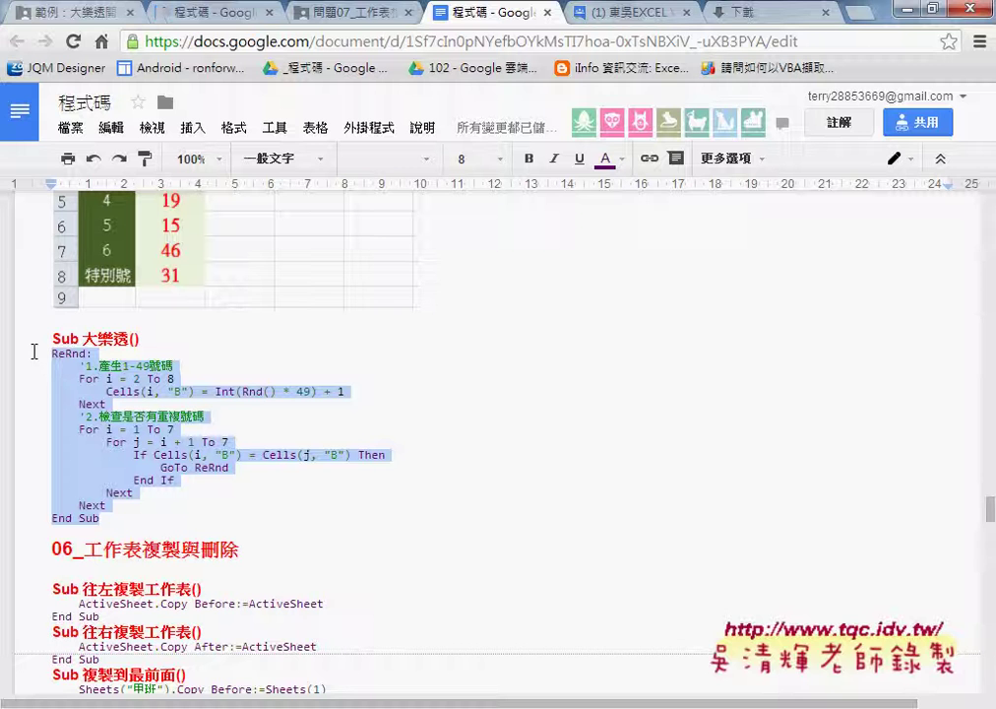
pyautogui.write('Sub 大樂透() ReRnd:     \'1.產生1-49號碼     For i = 2 To 8         Cells(i, "B") = Int(Rnd() * 49) + 1     Next     \'2.檢查是否有重複號碼     For i = 2 To 8         For j = i + 1 To 8             If Cells(i, "B") = Cells(j, "B") Then                 GoTo ReRnd             End If         Next     Next End Sub')
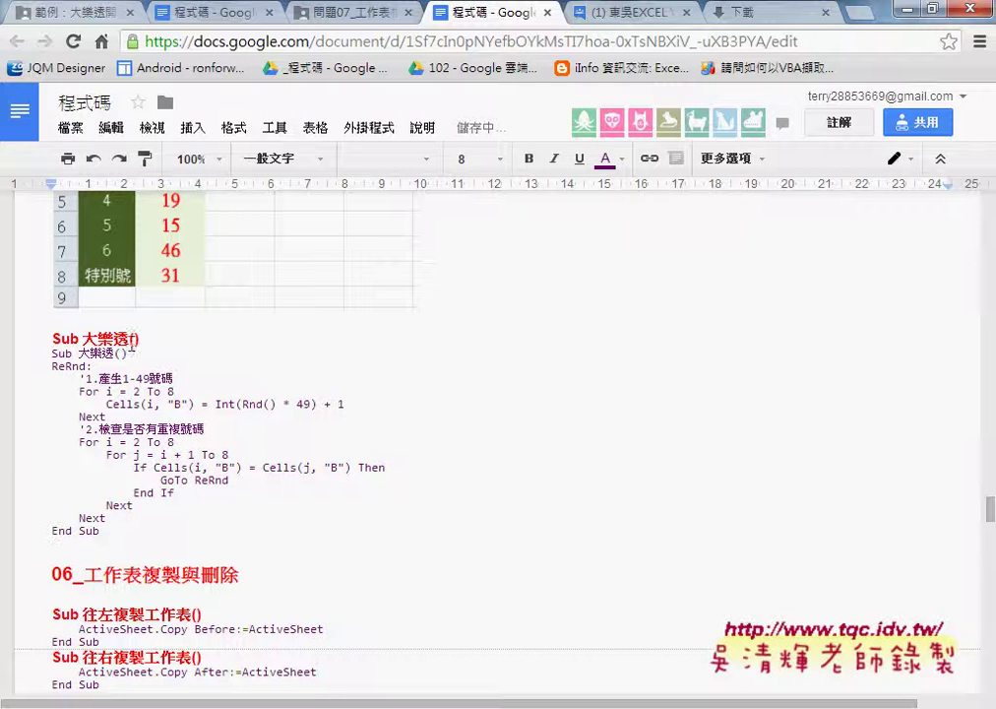
pyautogui.moveTo(52, 352); pyautogui.dragTo(128, 352)
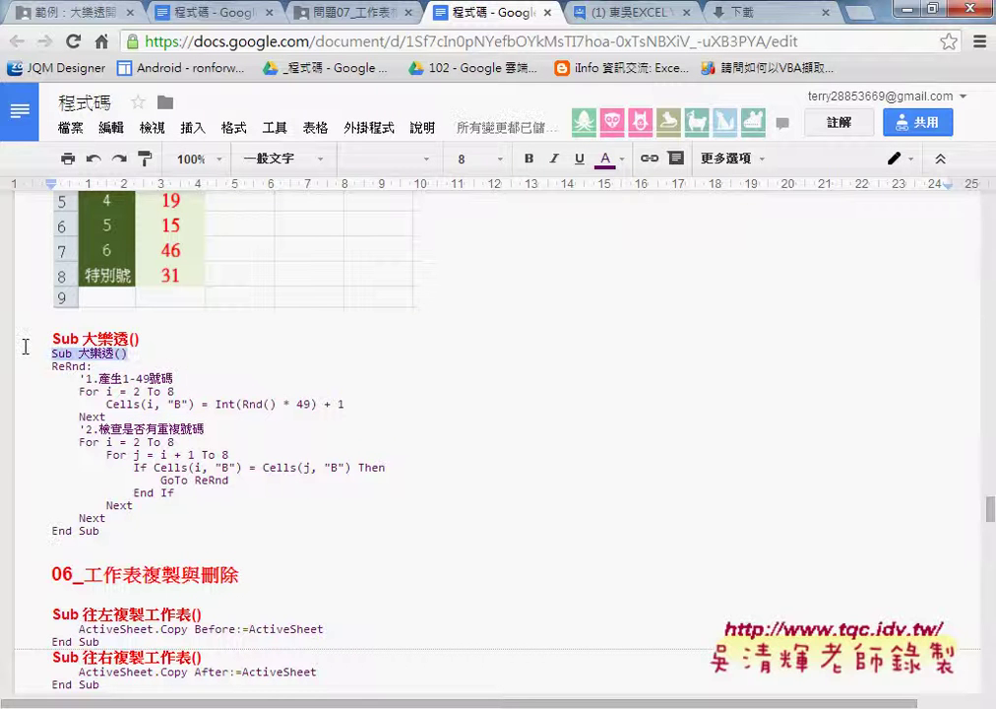
pyautogui.press('BackSpace')
pyautogui.press('BackSpace')
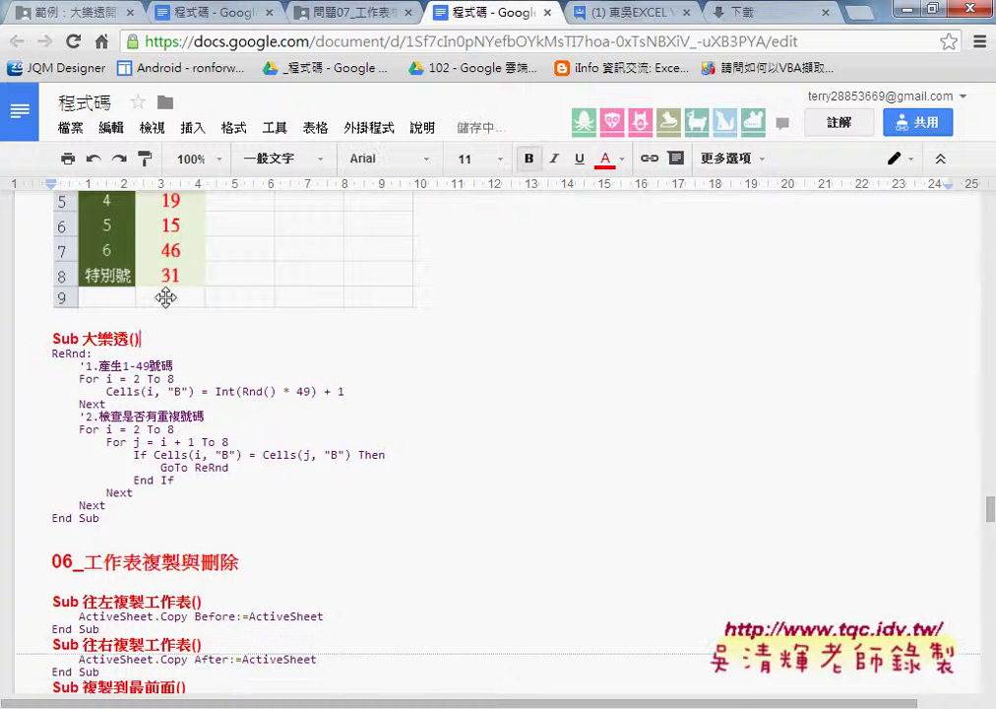
# - Paste the corrected macro over the old lottery code in the other 程式碼 document
pyautogui.click(209, 12)
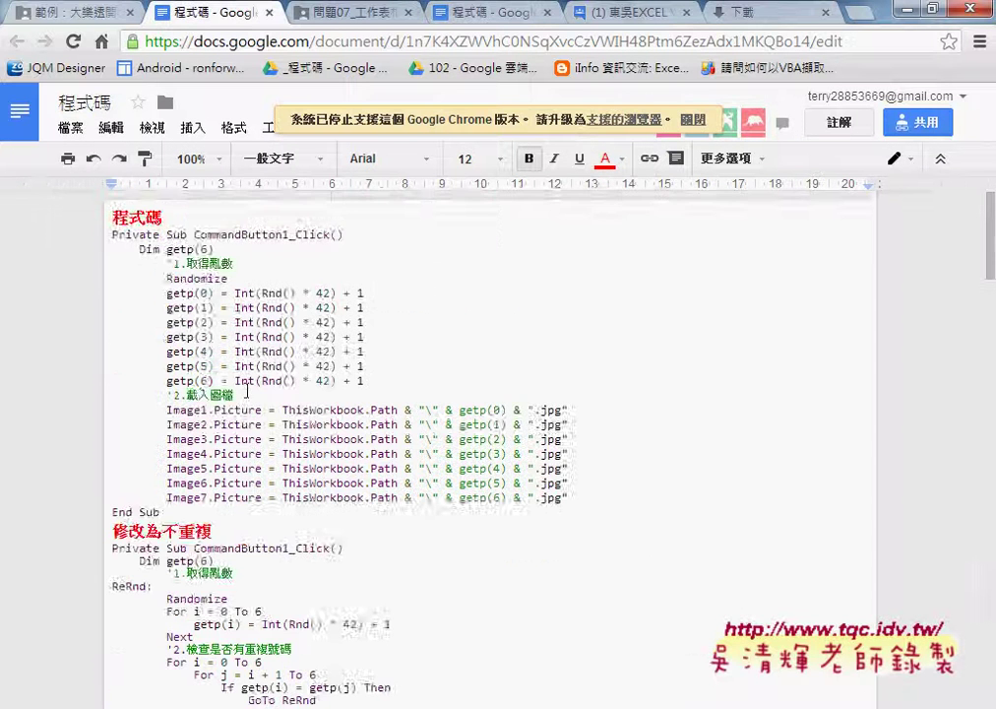
pyautogui.scroll(-2, 247, 392)
pyautogui.scroll(-1, 247, 392)
pyautogui.scroll(-2, 247, 393)
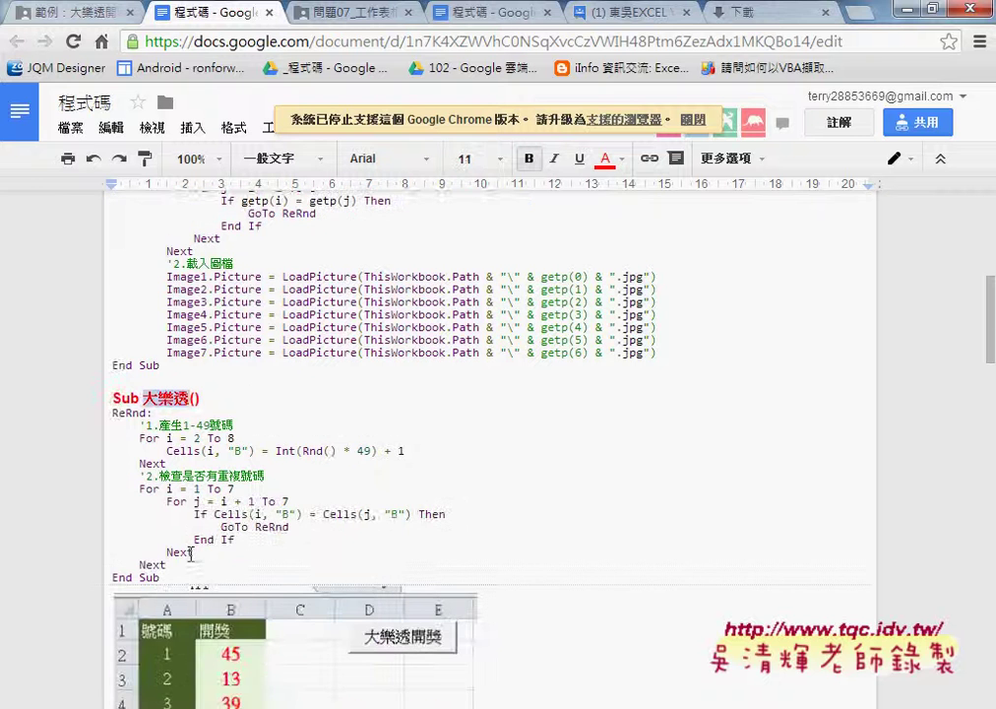
pyautogui.moveTo(159, 578); pyautogui.dragTo(104, 413)
pyautogui.write('Sub 大樂透() ReRnd:     \'1.產生1-49號碼     For i = 2 To 8         Cells(i, "B") = Int(Rnd() * 49) + 1     Next     \'2.檢查是否有重複號碼     For i = 2 To 8         For j = i + 1 To 8             If Cells(i, "B") = Cells(j, "B") Then                 GoTo ReRnd             End If         Next     Next End Sub')
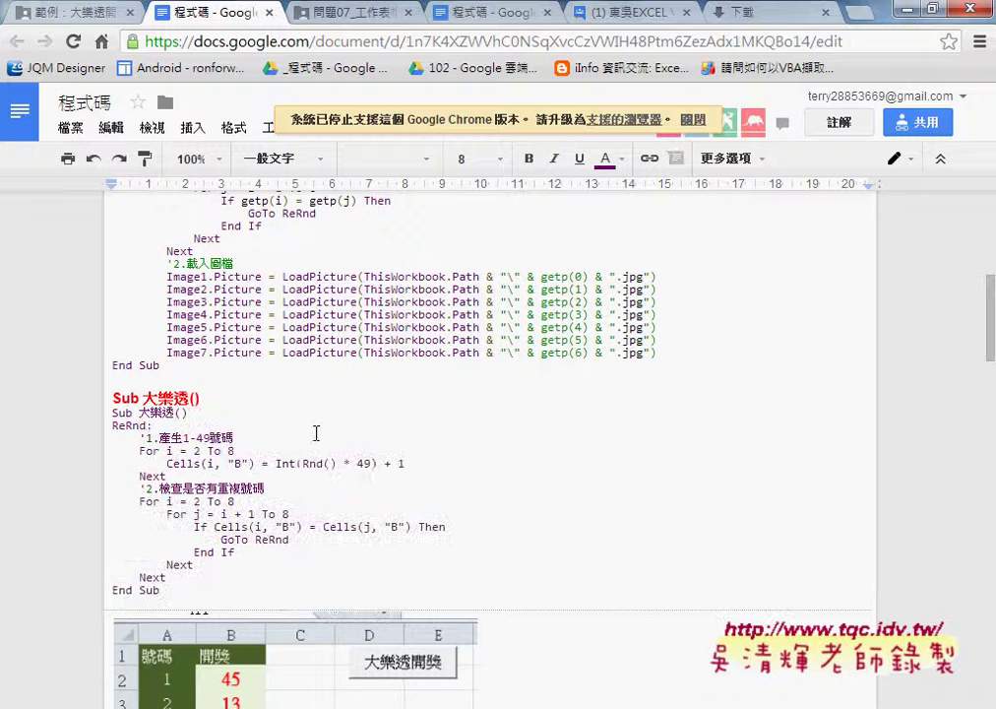